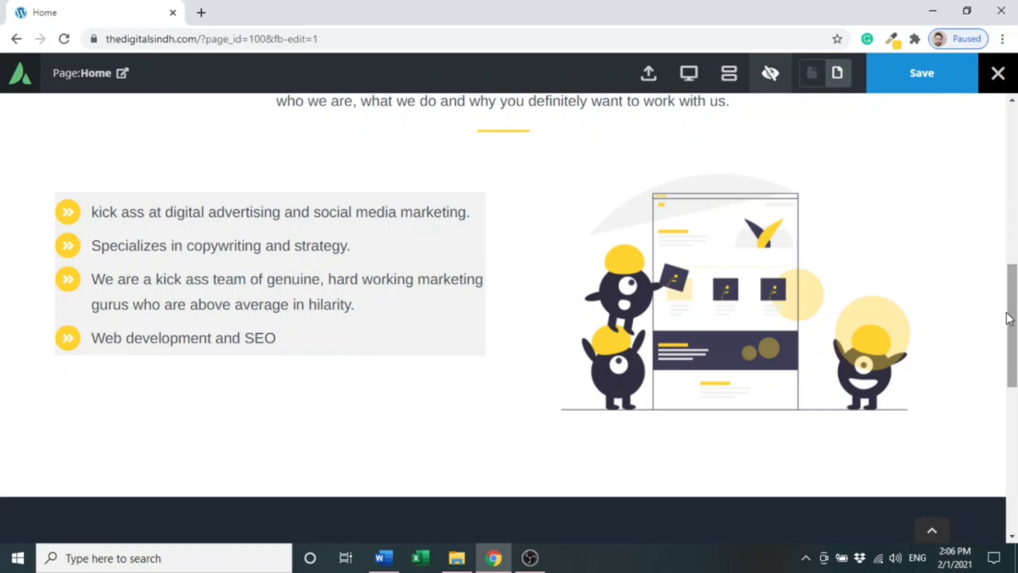
# Step: Leave the preview and set the checklist column's padding to 15 on the top, right, bottom and left
pyautogui.click(771, 74)
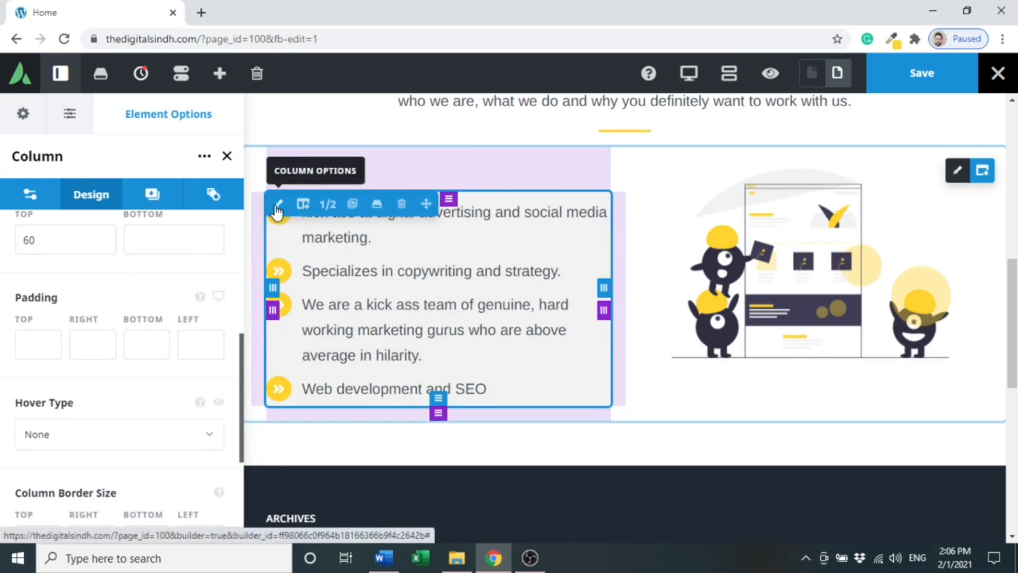
pyautogui.click(48, 343)
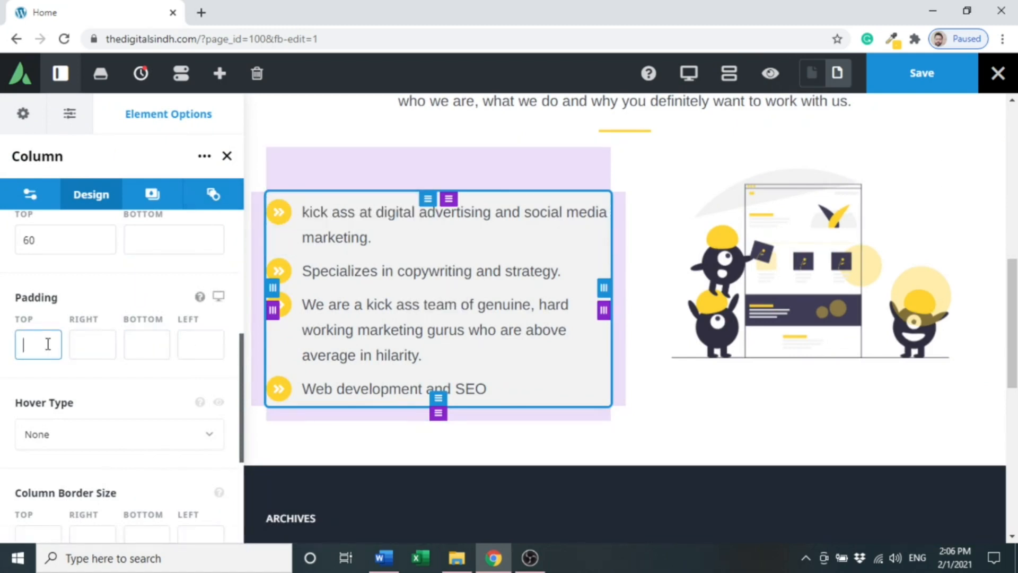
pyautogui.write('15')
pyautogui.press('Tab')
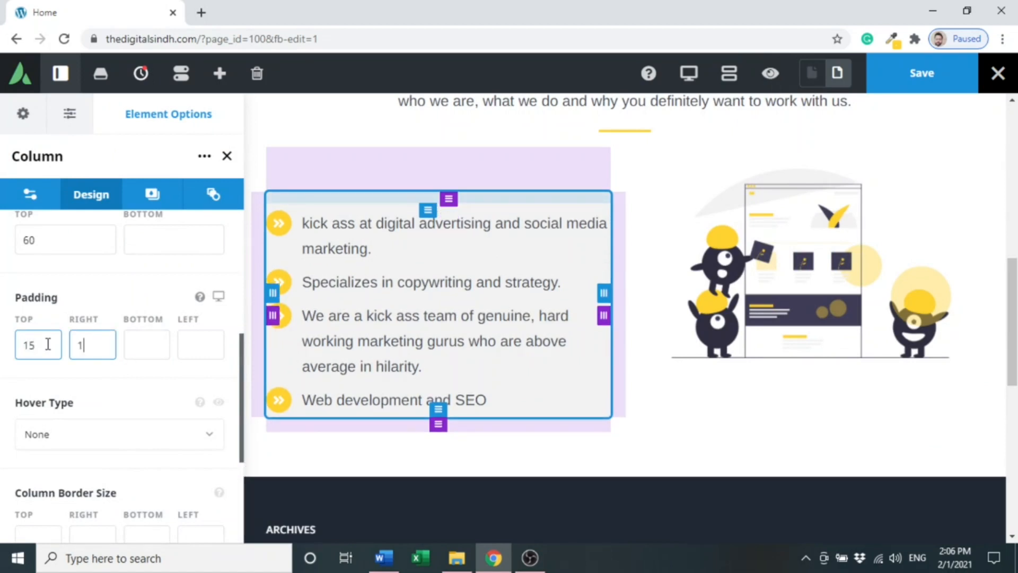
pyautogui.write('15')
pyautogui.press('Tab')
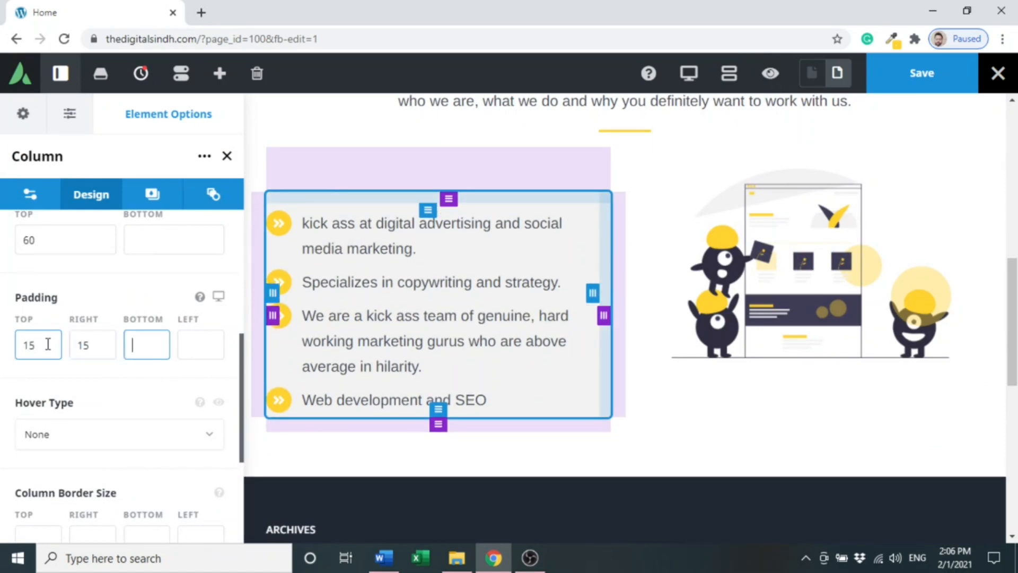
pyautogui.write('15')
pyautogui.press('Tab')
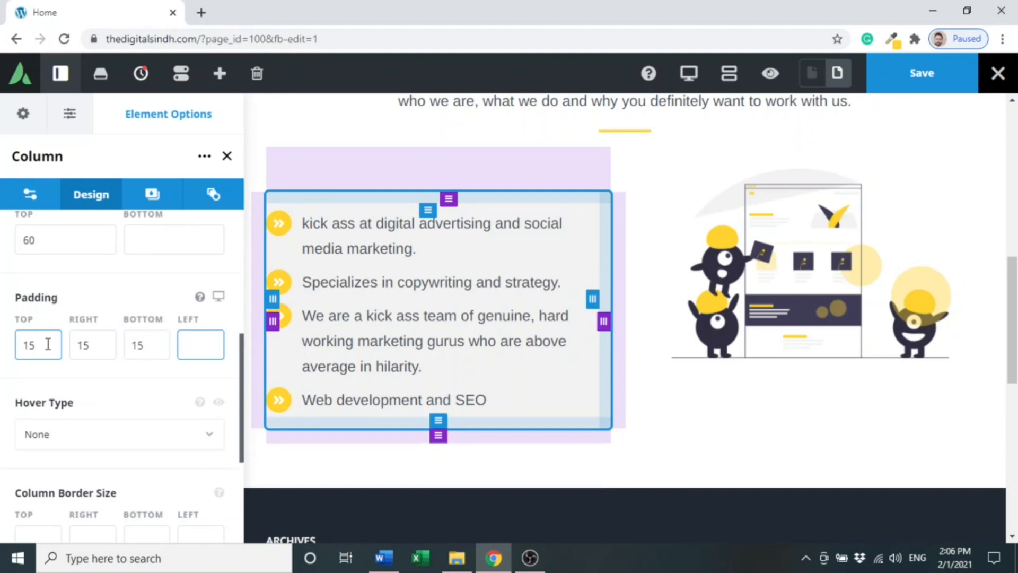
pyautogui.write('15')
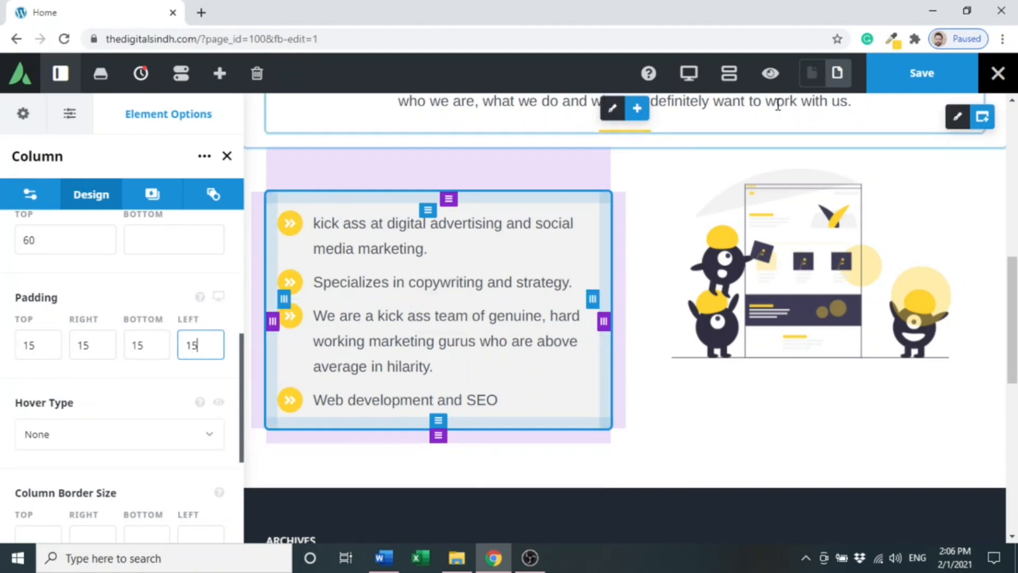
# Step: Preview the page without builder controls, review the checklist section and the sections above it, and return to editing
pyautogui.click(771, 77)
pyautogui.scroll(-1, 1010, 271)
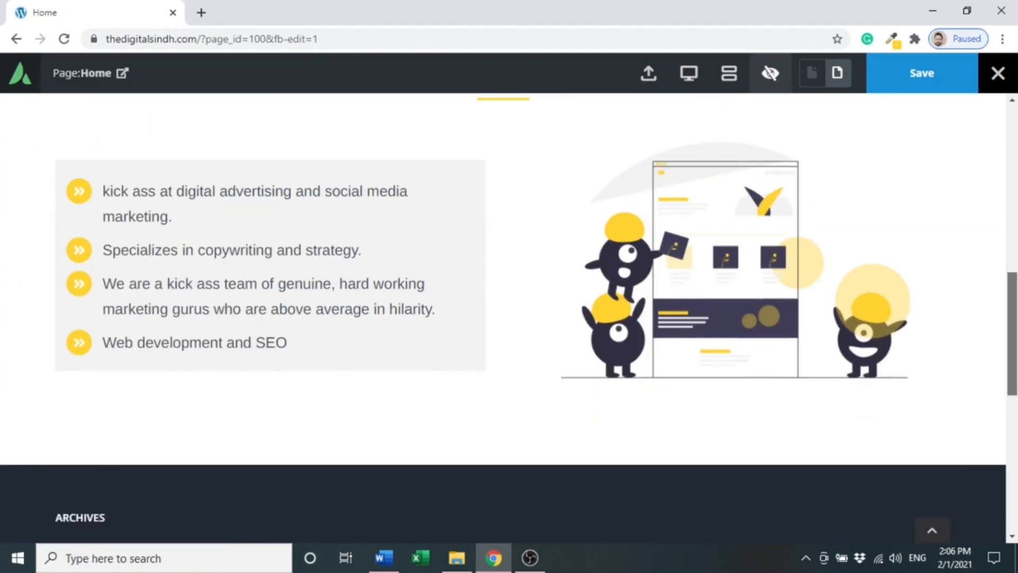
pyautogui.scroll(1, 503, 317)
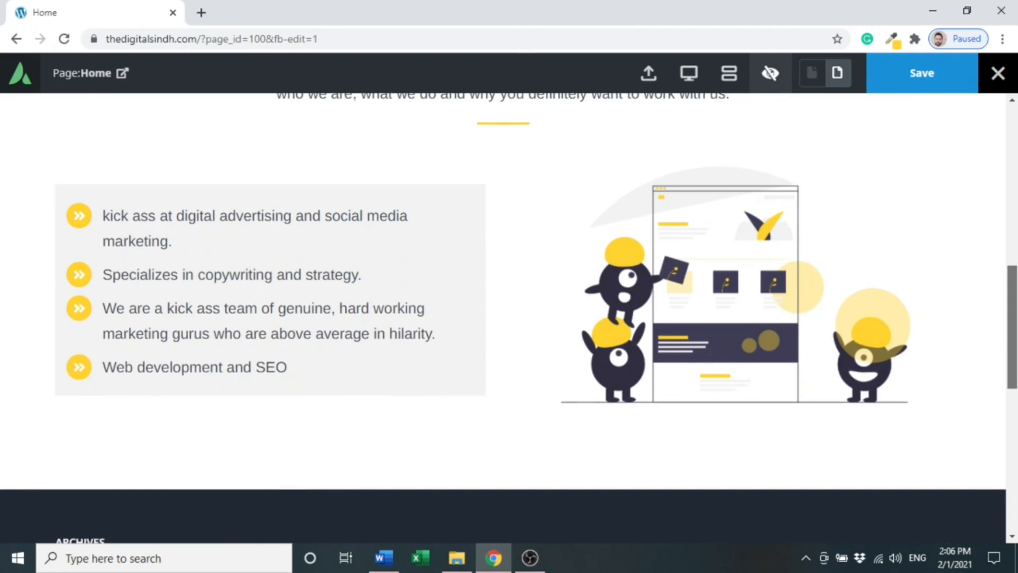
pyautogui.scroll(5, 1016, 157)
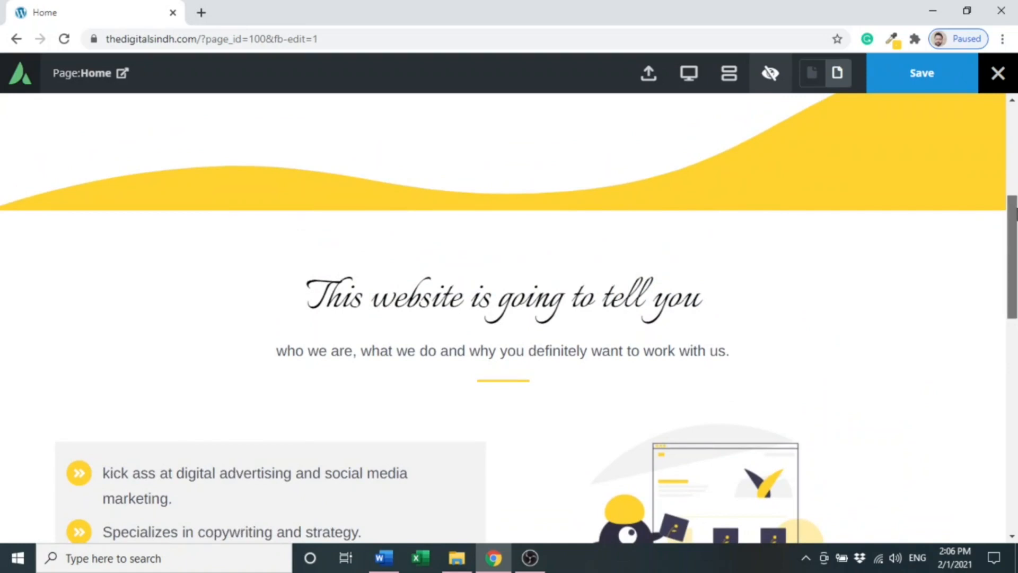
pyautogui.scroll(5, 1015, 146)
pyautogui.scroll(-4, 1016, 146)
pyautogui.scroll(-6, 1016, 212)
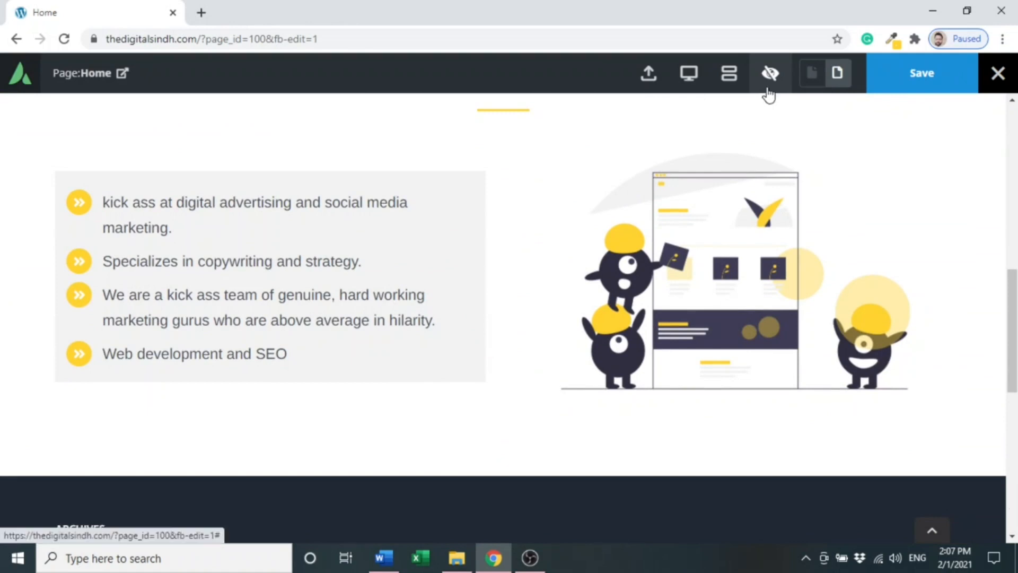
pyautogui.click(764, 90)
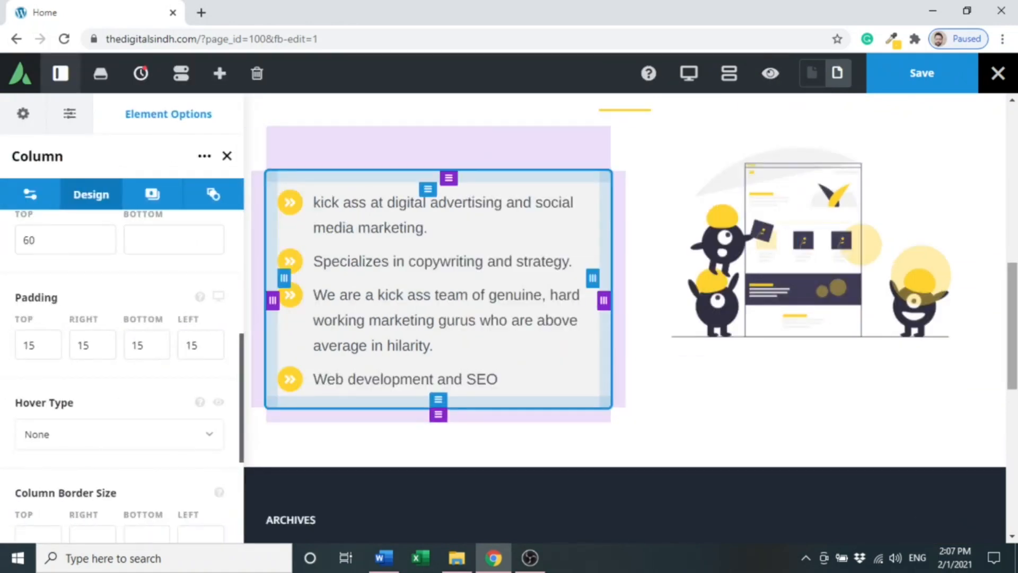
# Step: Add a new container with a 2/3 - 1/3 column layout below the checklist and illustration section
pyautogui.scroll(1, 957, 215)
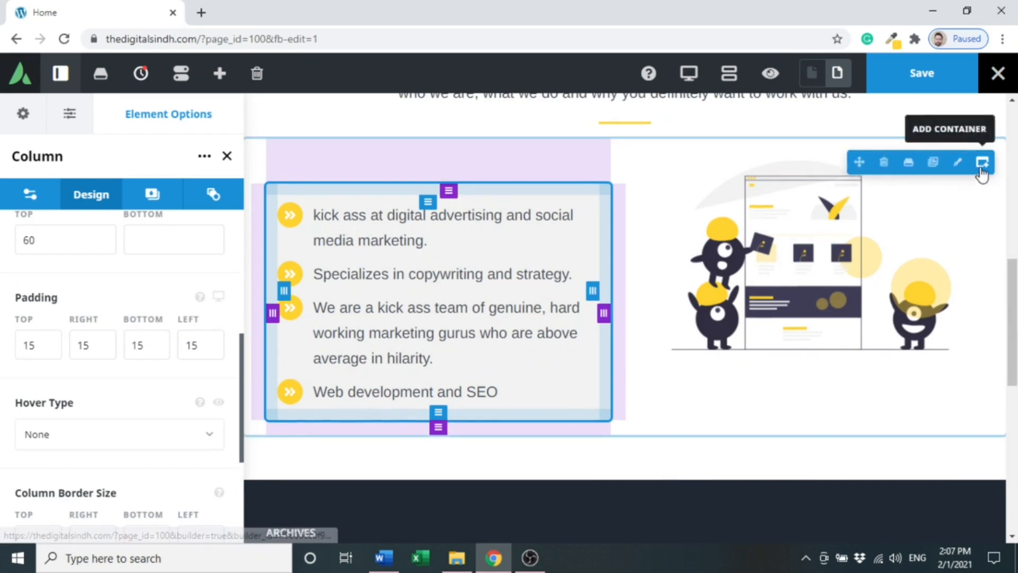
pyautogui.click(983, 163)
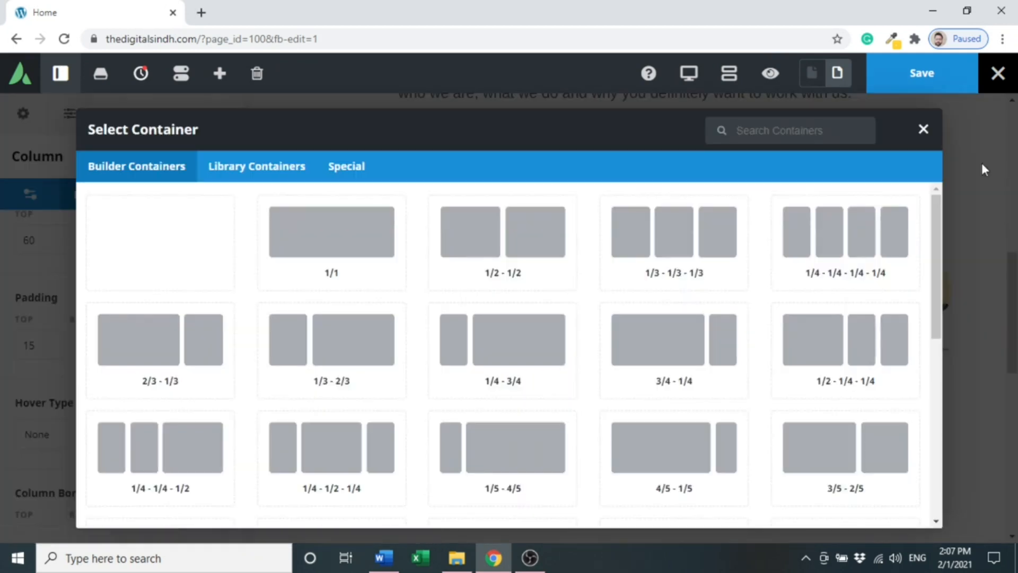
pyautogui.moveTo(936, 243); pyautogui.dragTo(937, 243)
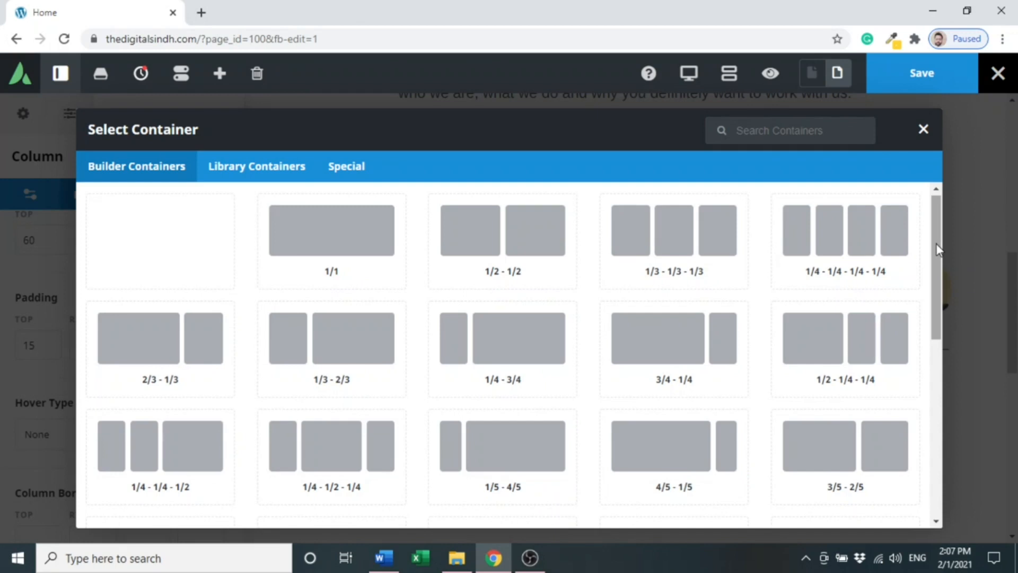
pyautogui.click(166, 353)
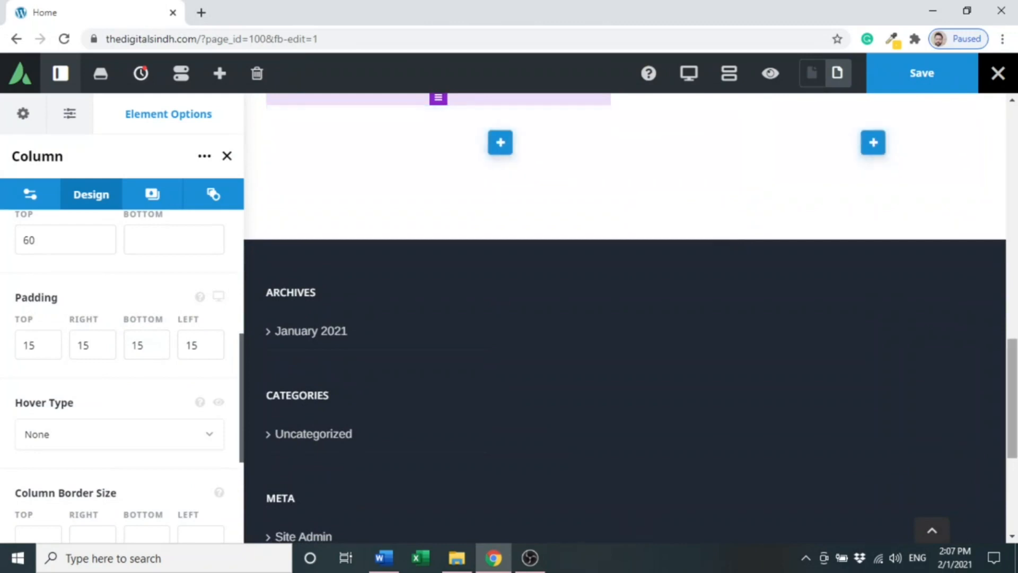
# Step: Add a Title element to the 2/3 column of the new container
pyautogui.scroll(1, 594, 259)
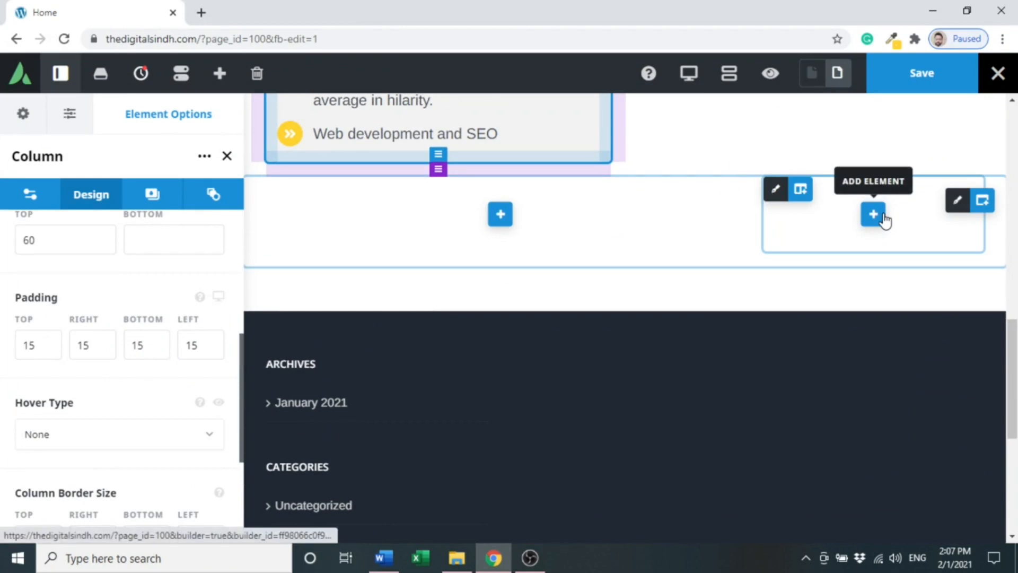
pyautogui.click(500, 215)
pyautogui.write('tit')
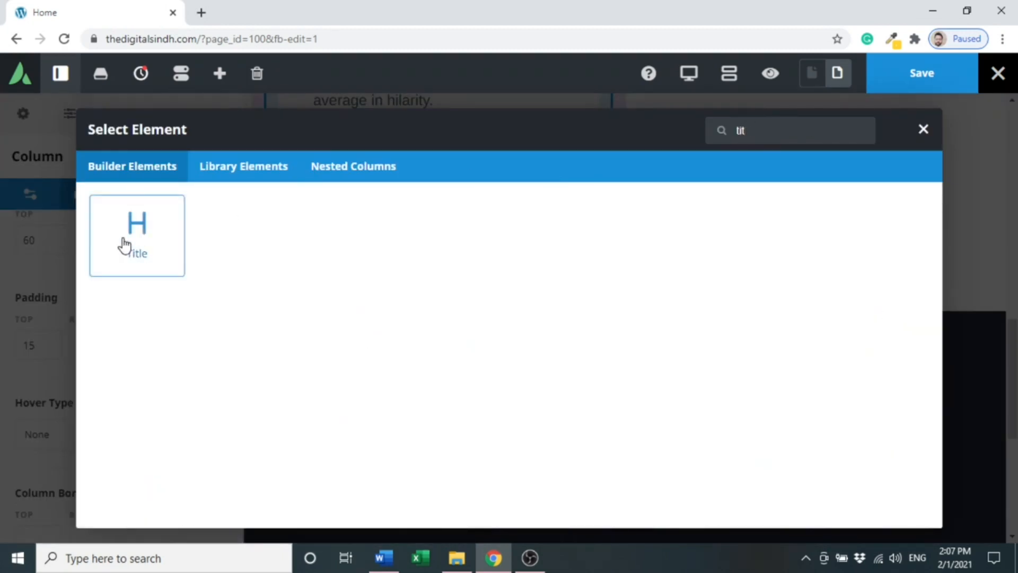
pyautogui.click(139, 246)
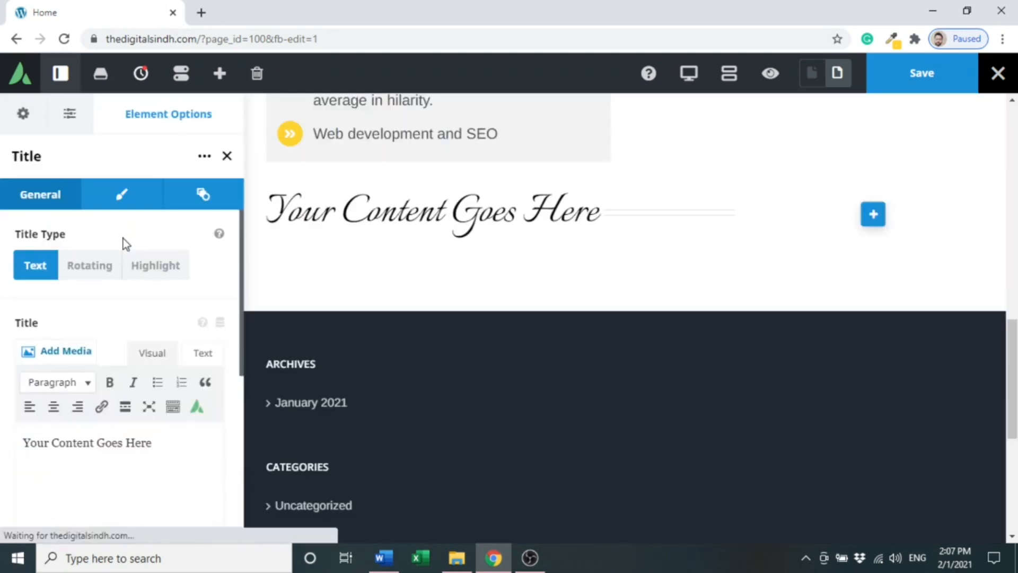
# Step: Center the new title and set its separator to None
pyautogui.click(121, 198)
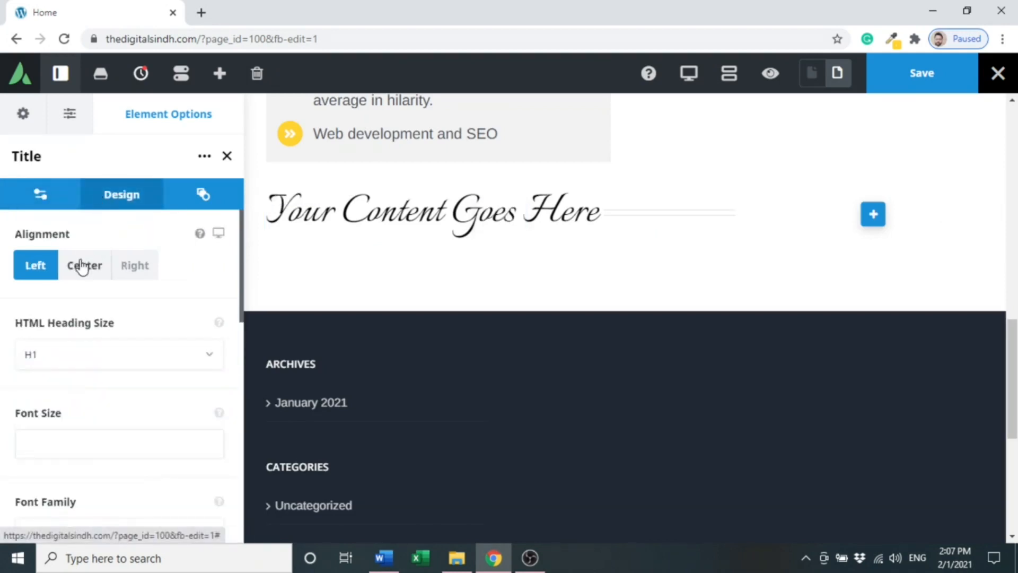
pyautogui.click(82, 266)
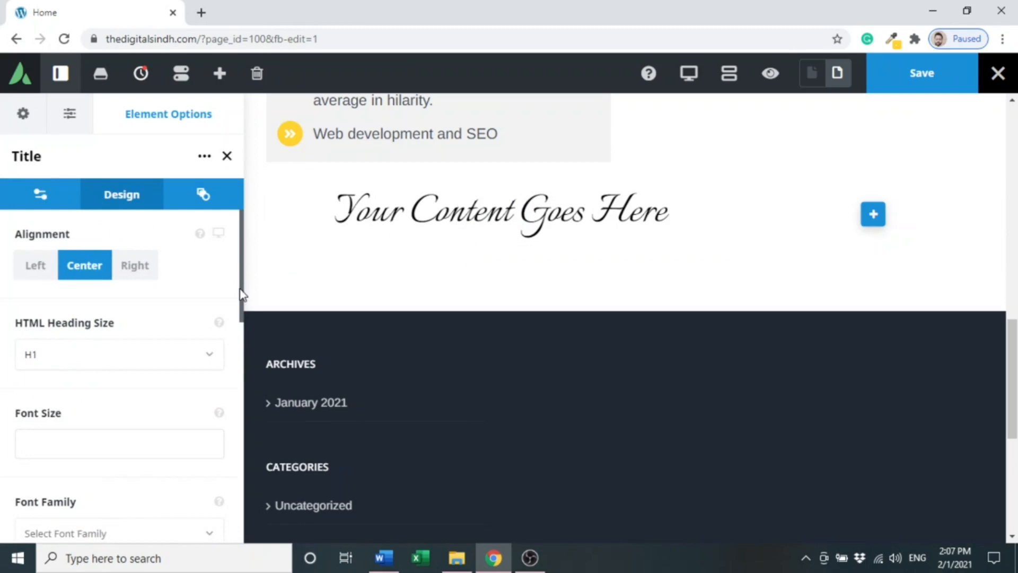
pyautogui.moveTo(241, 296); pyautogui.dragTo(241, 331)
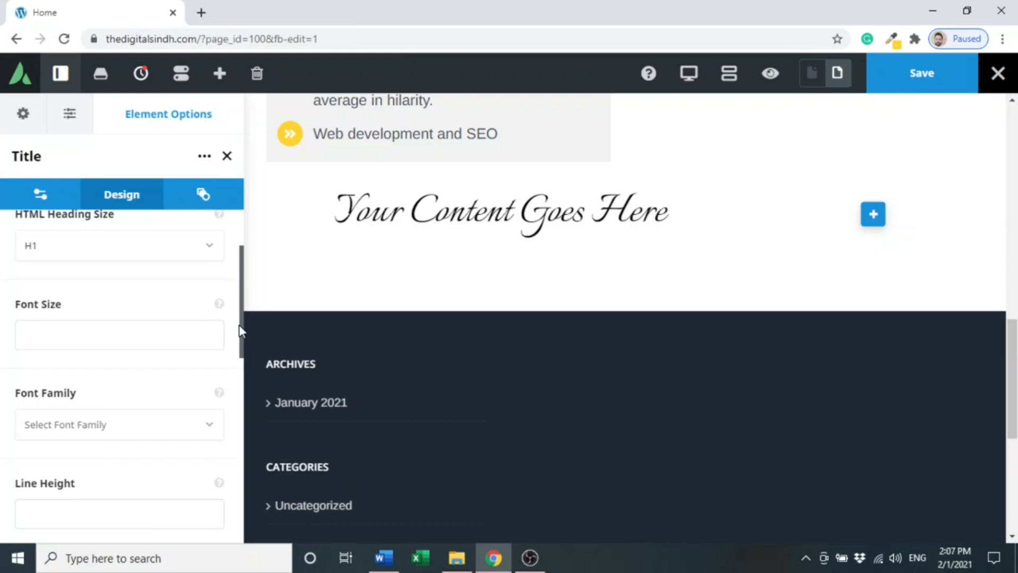
pyautogui.moveTo(239, 332); pyautogui.dragTo(229, 546)
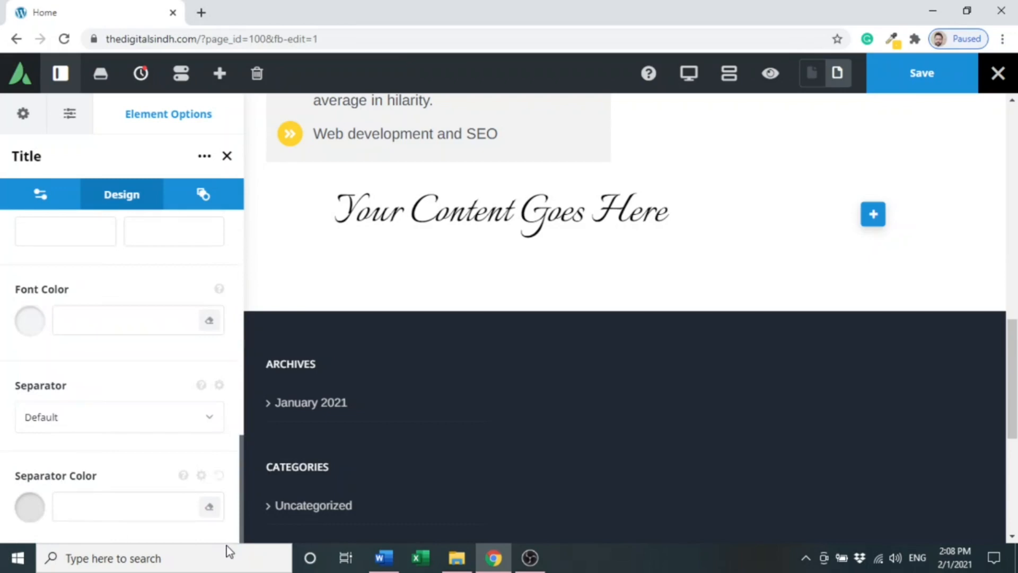
pyautogui.click(197, 419)
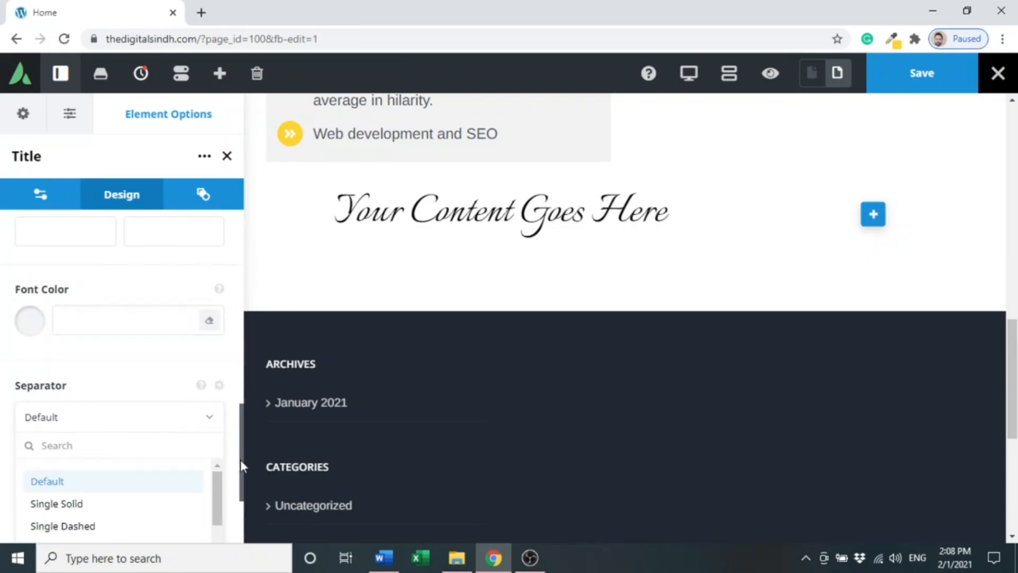
pyautogui.moveTo(240, 460); pyautogui.dragTo(240, 510)
pyautogui.moveTo(220, 335); pyautogui.dragTo(219, 388)
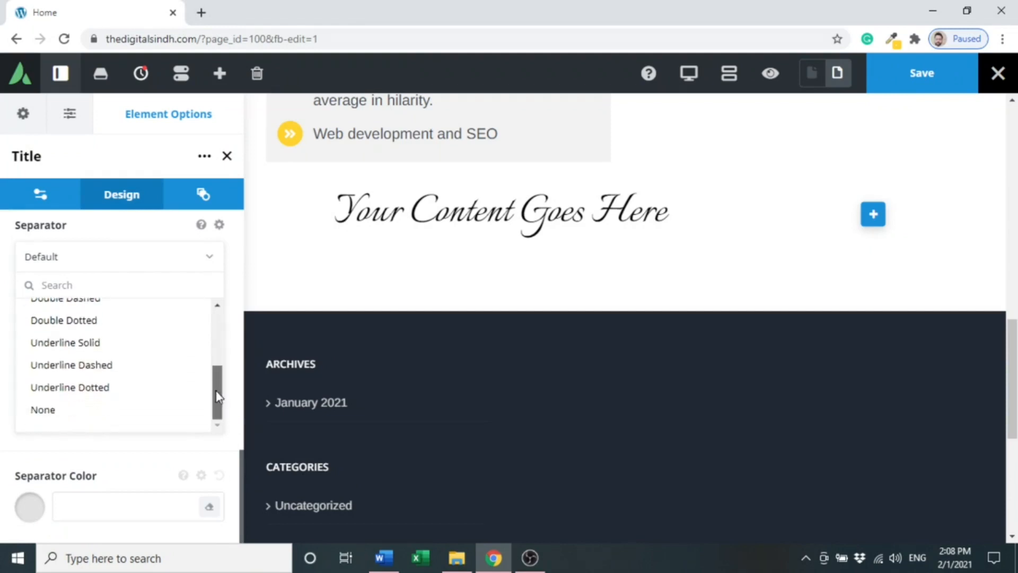
pyautogui.click(154, 414)
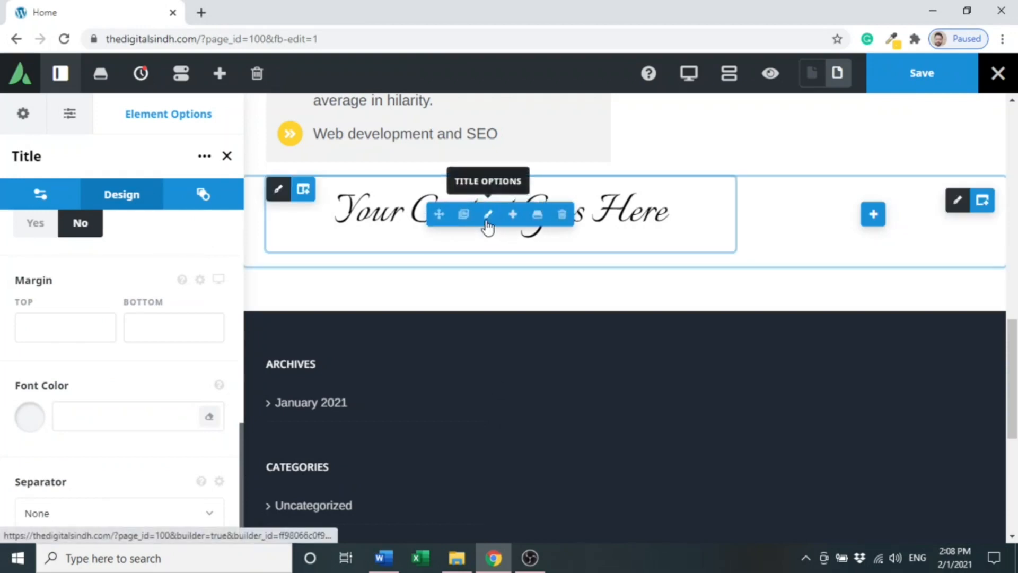
# Step: Replace the title's placeholder text with the heading "So, how do you fit into this?" from the Content document in Word
pyautogui.doubleClick(464, 212)
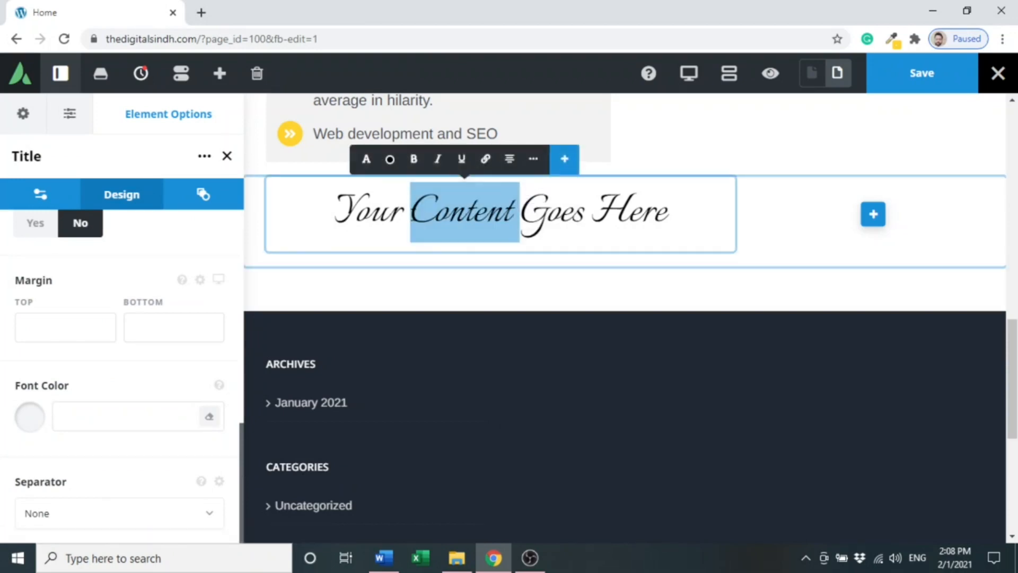
pyautogui.hotkey('ctrl', 'a')
pyautogui.click(384, 558)
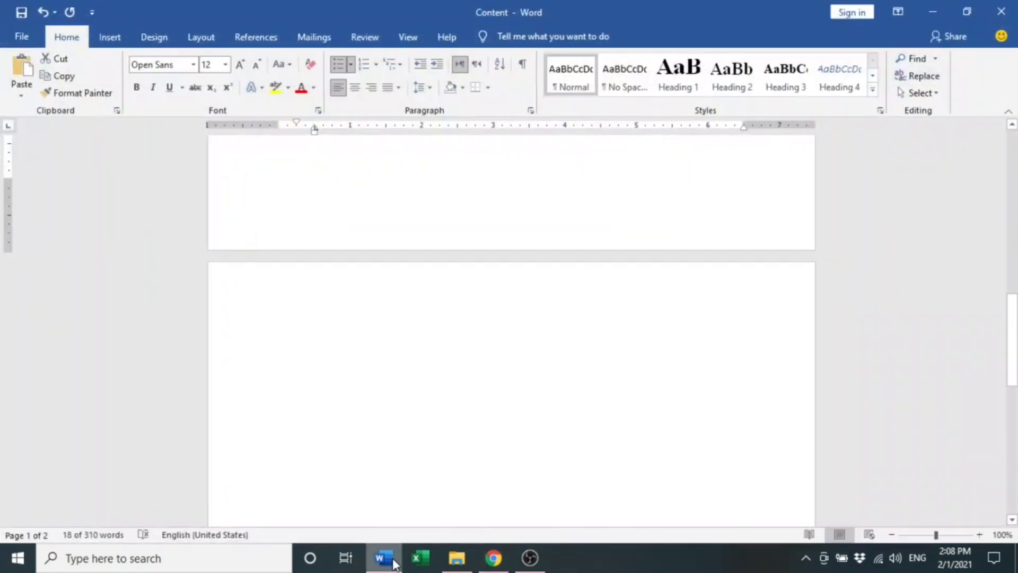
pyautogui.moveTo(1011, 358); pyautogui.dragTo(1012, 279)
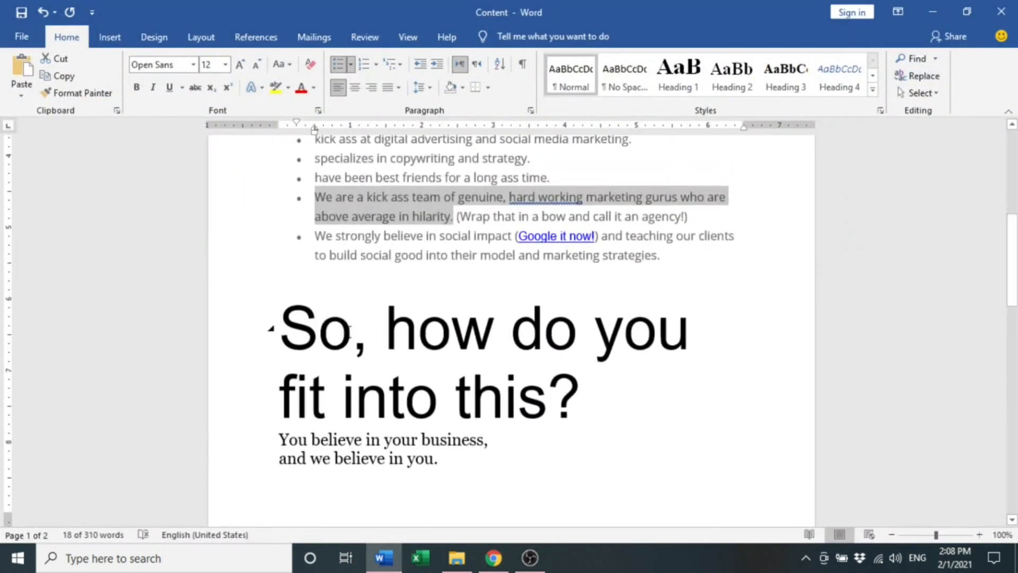
pyautogui.moveTo(291, 331); pyautogui.dragTo(586, 375)
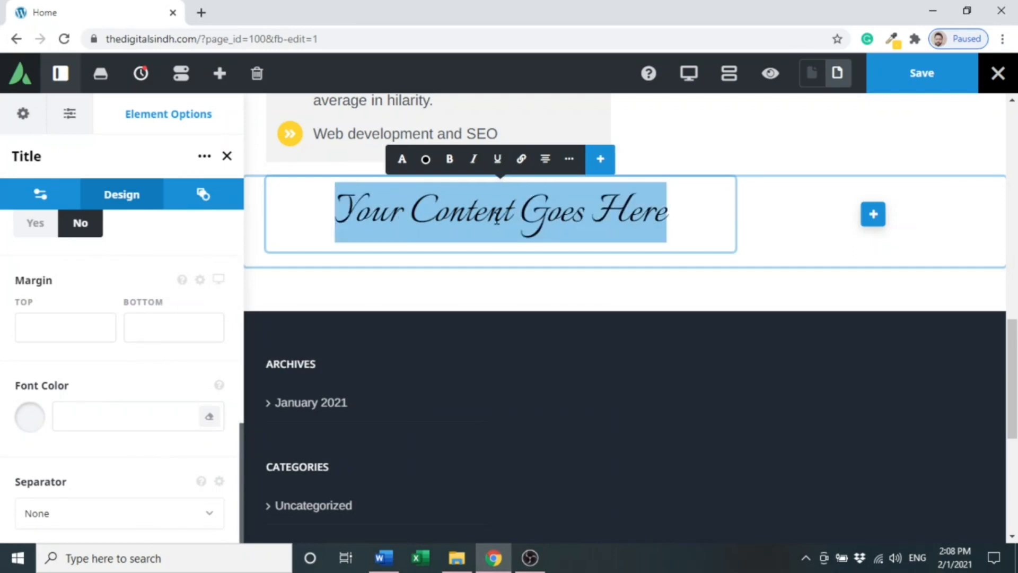
pyautogui.write('So, how do you fit into this?')
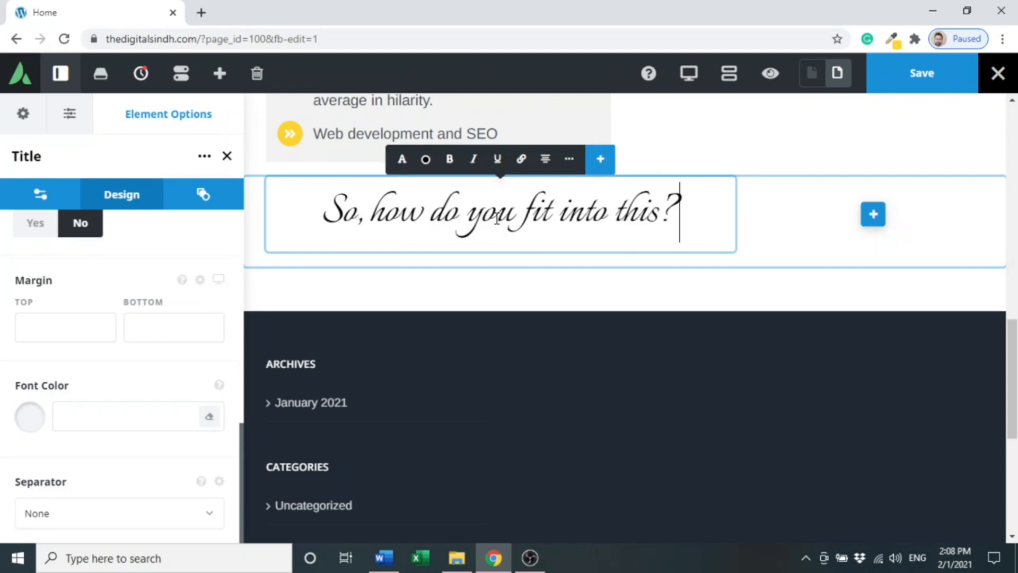
# Step: Add an Image element to the 1/3 column and insert the yellow shape Untitled-design.png from the media library
pyautogui.click(873, 215)
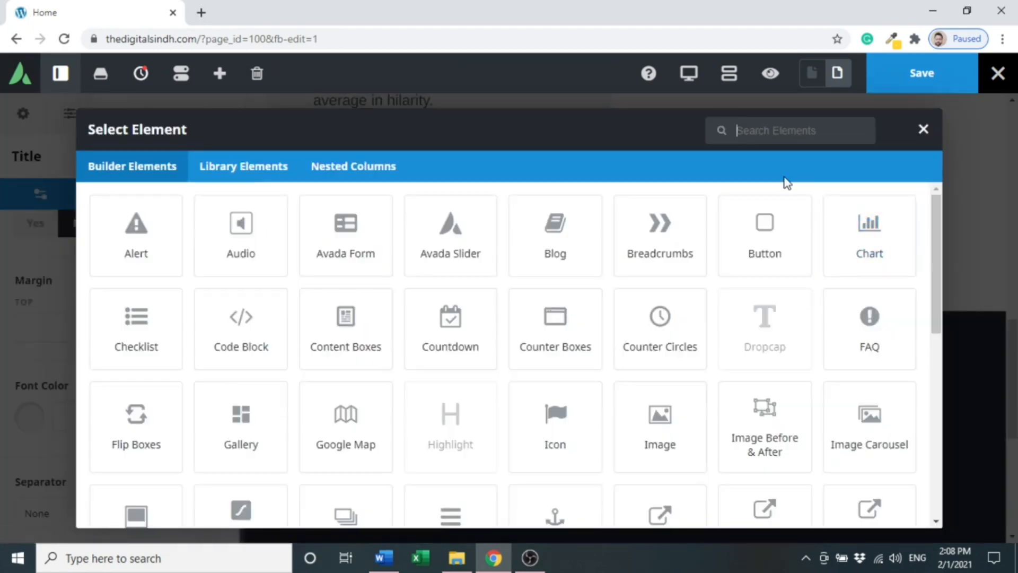
pyautogui.click(659, 431)
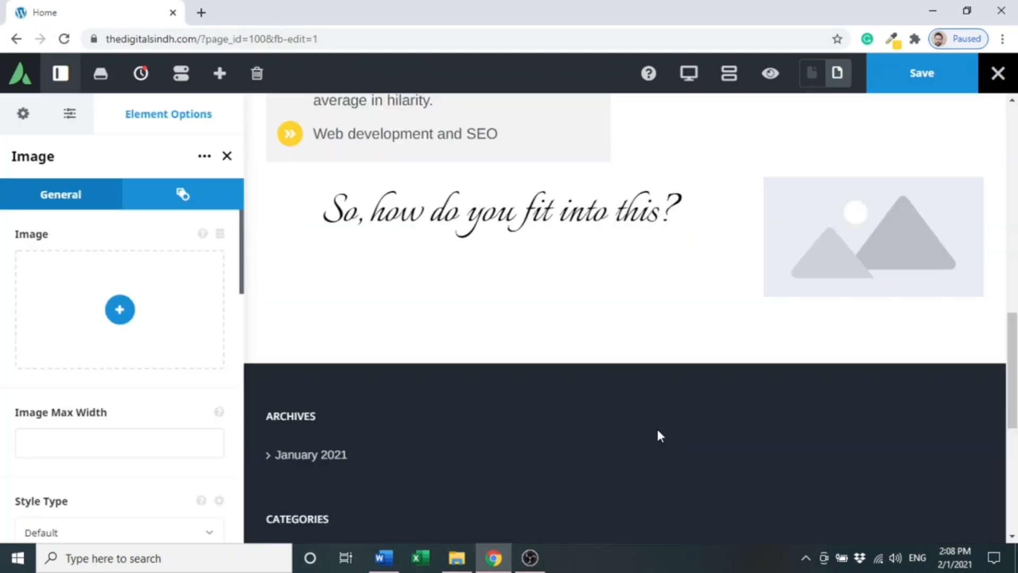
pyautogui.click(120, 309)
pyautogui.moveTo(765, 252); pyautogui.dragTo(758, 337)
pyautogui.click(206, 366)
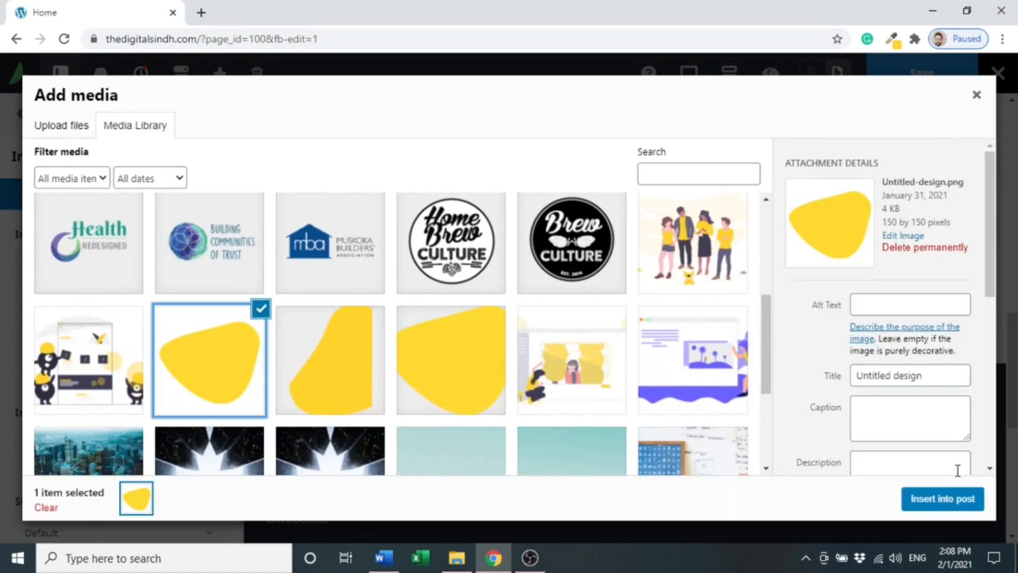
pyautogui.click(952, 499)
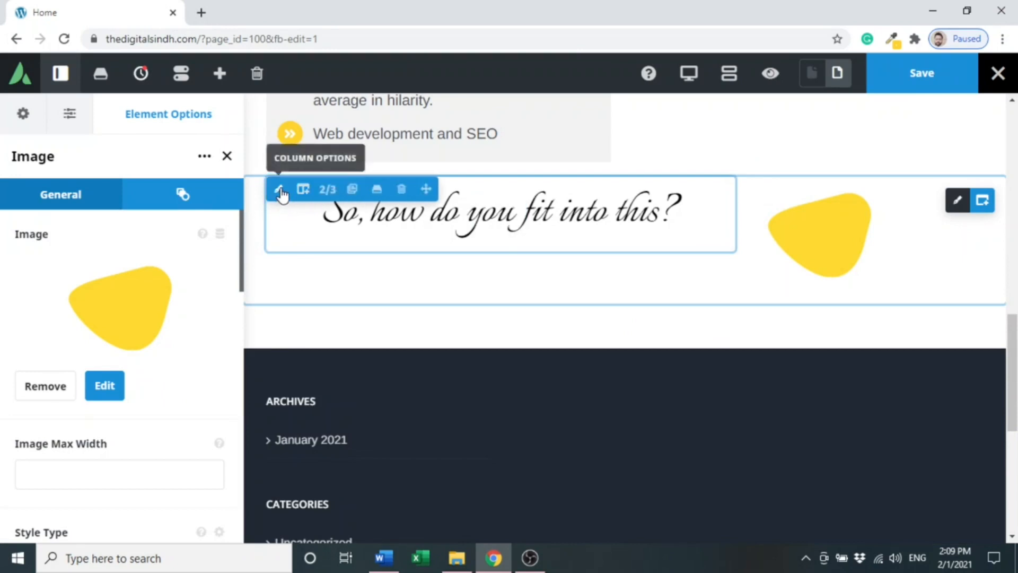
# Step: Set the top margin of the 2/3 column holding the "So, how do you fit into this?" heading to 40
pyautogui.click(284, 193)
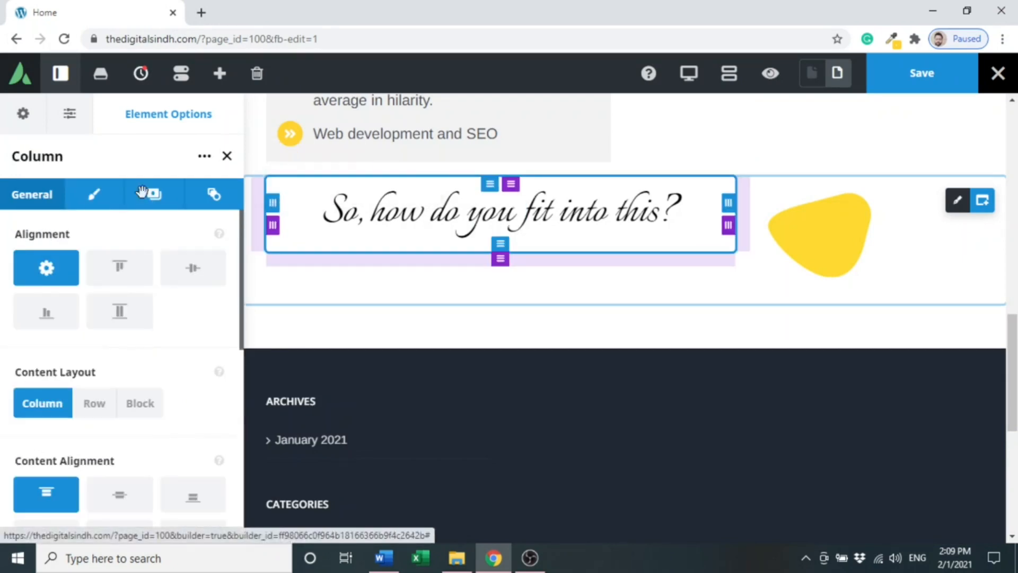
pyautogui.click(79, 203)
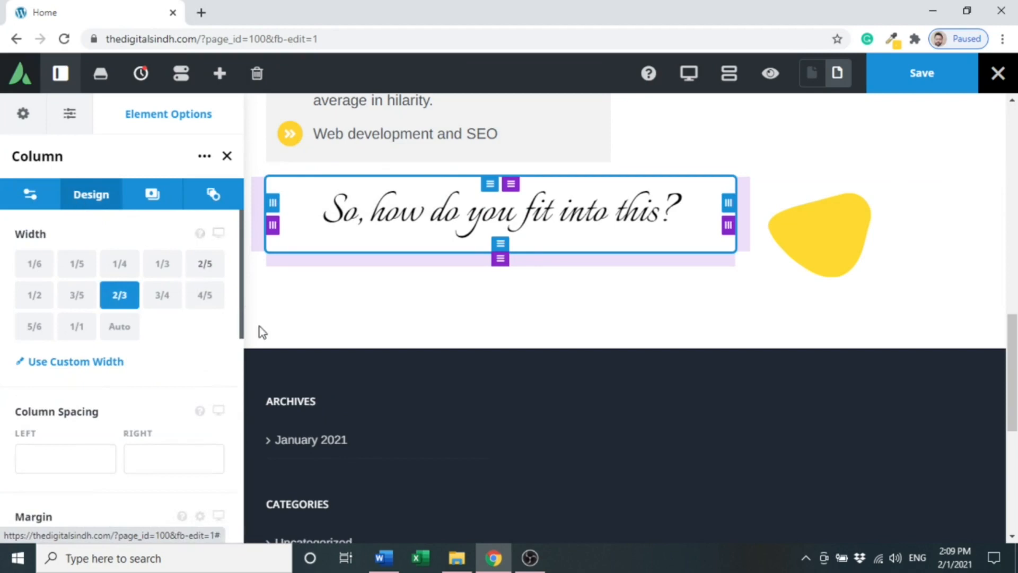
pyautogui.moveTo(241, 325); pyautogui.dragTo(79, 425)
pyautogui.click(79, 393)
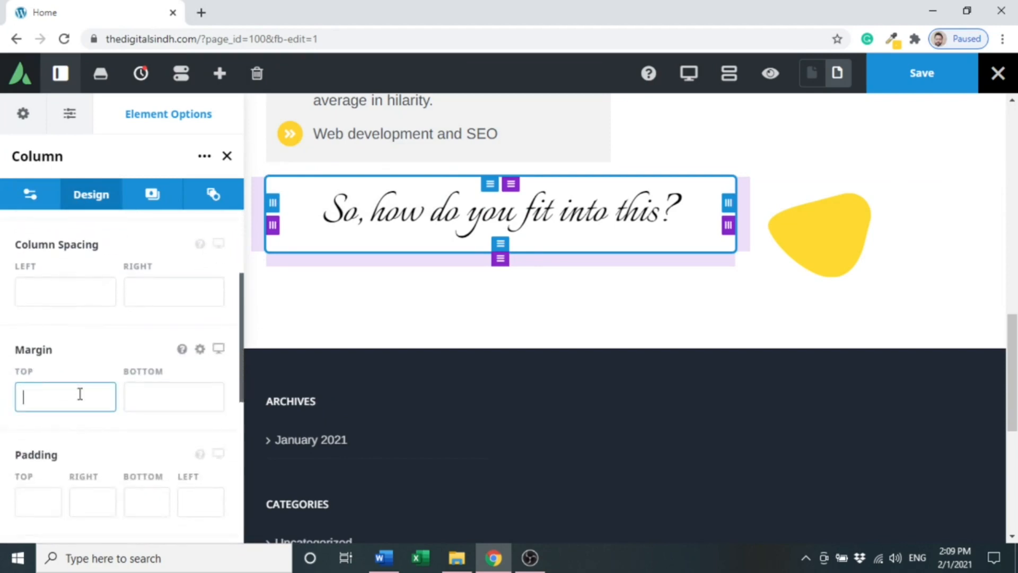
pyautogui.write('20')
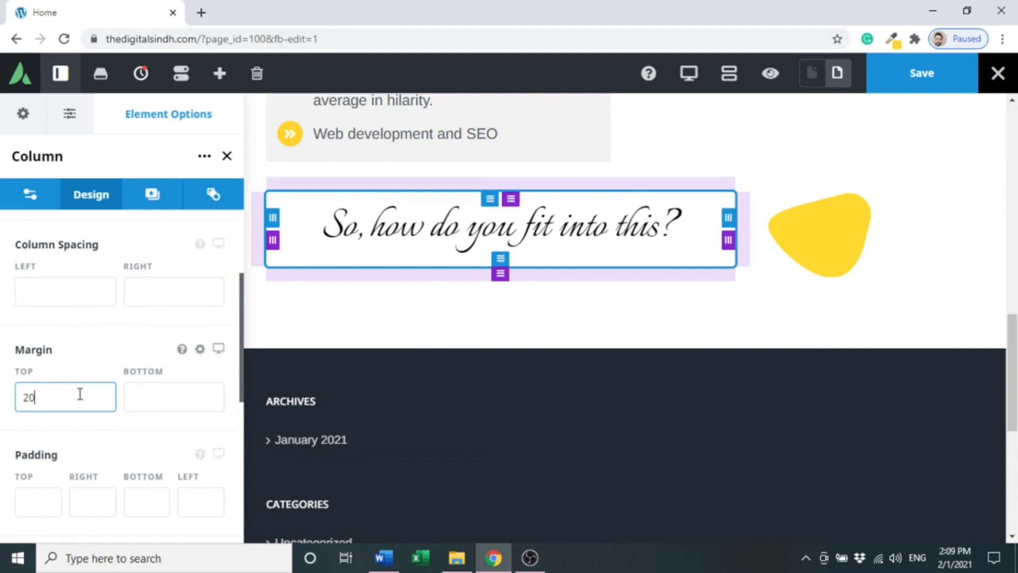
pyautogui.press('BackSpace')
pyautogui.press('BackSpace')
pyautogui.write('30')
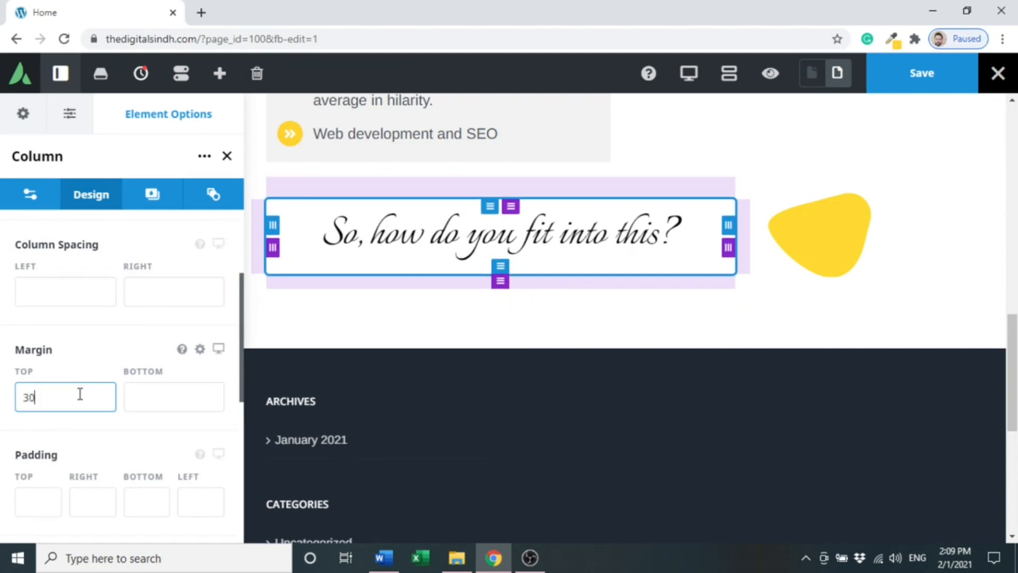
pyautogui.press('BackSpace')
pyautogui.write('40')
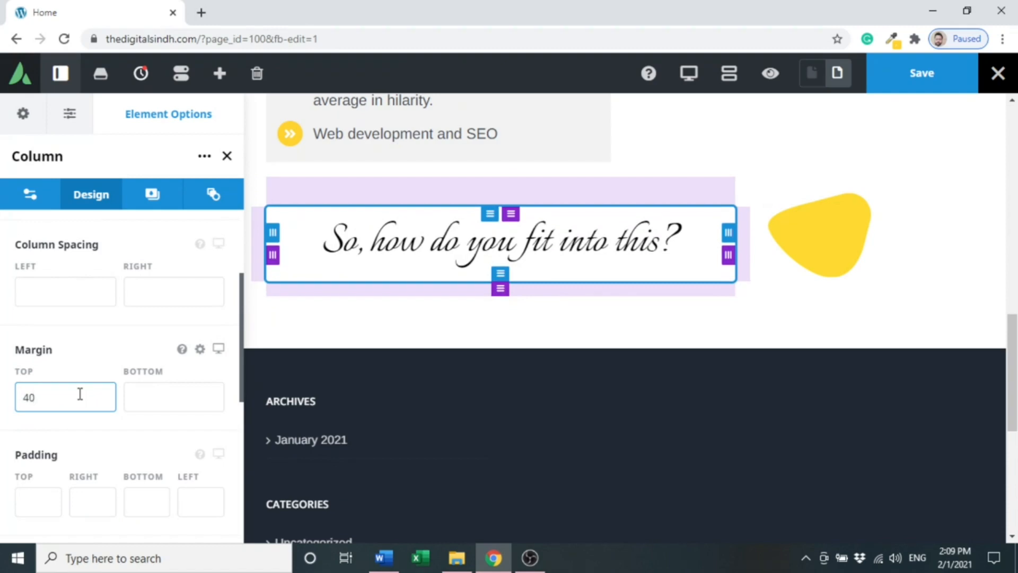
pyautogui.click(89, 355)
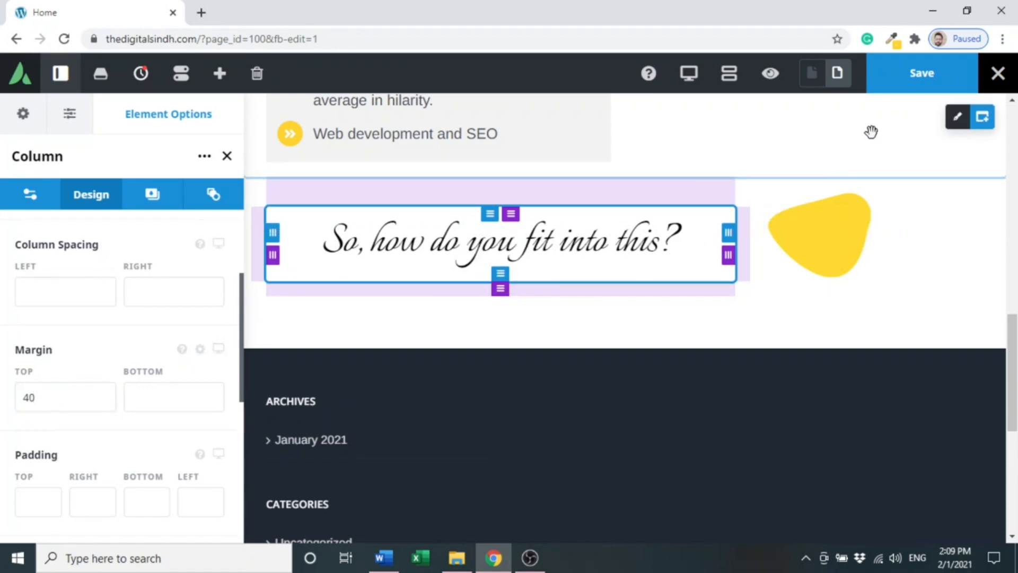
# Step: Save the Home page and check the new heading section in preview mode, then return to editing
pyautogui.click(896, 77)
pyautogui.click(771, 79)
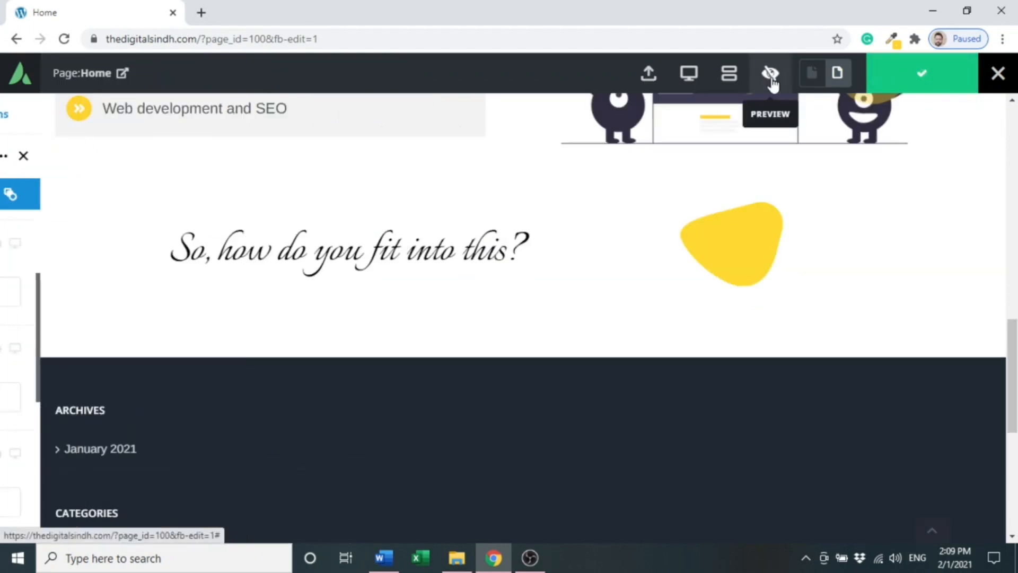
pyautogui.moveTo(1017, 360); pyautogui.dragTo(1017, 351)
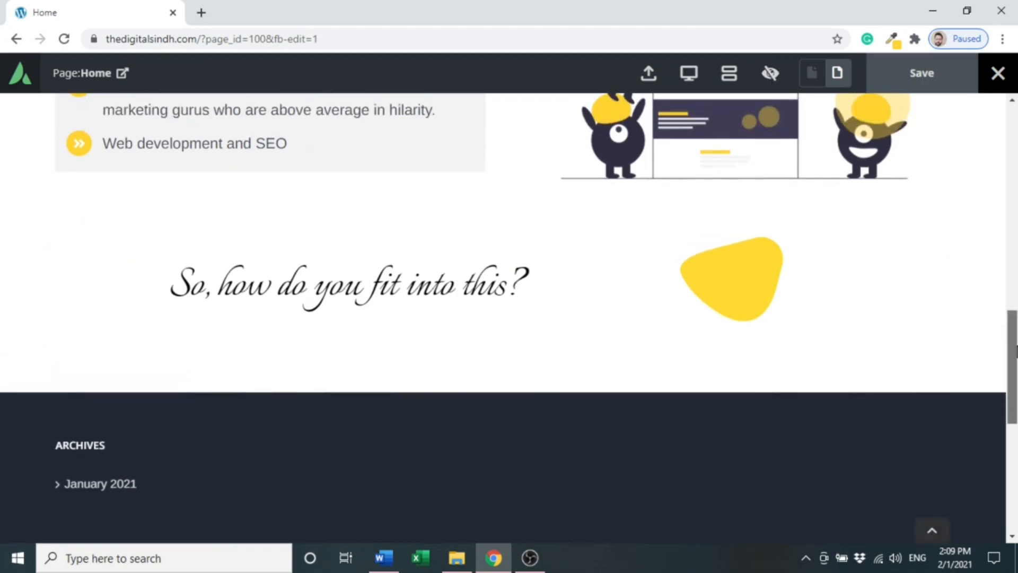
pyautogui.click(772, 77)
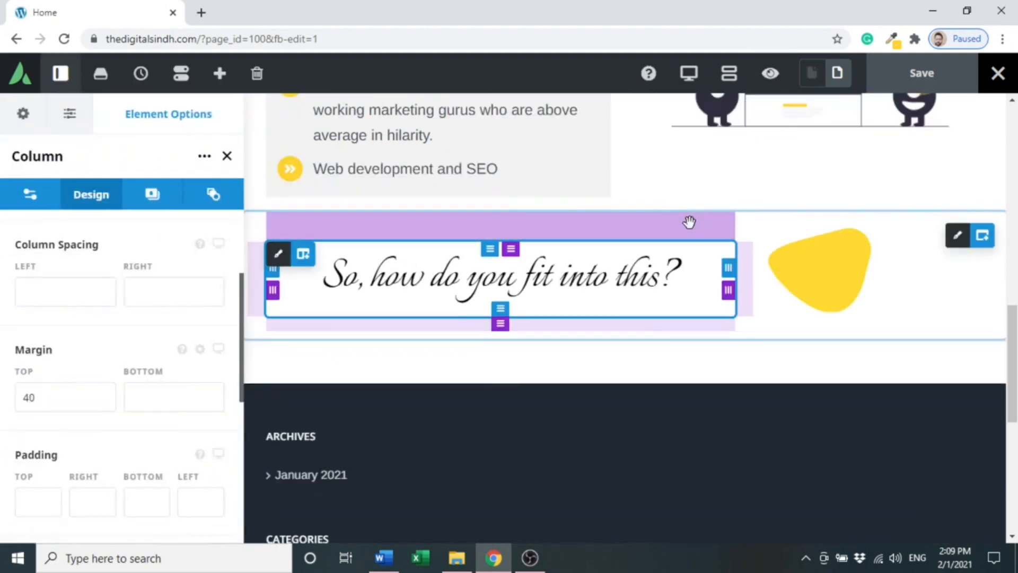
# Step: Set the top margin of the container holding the heading and yellow shape to 40
pyautogui.moveTo(259, 211)
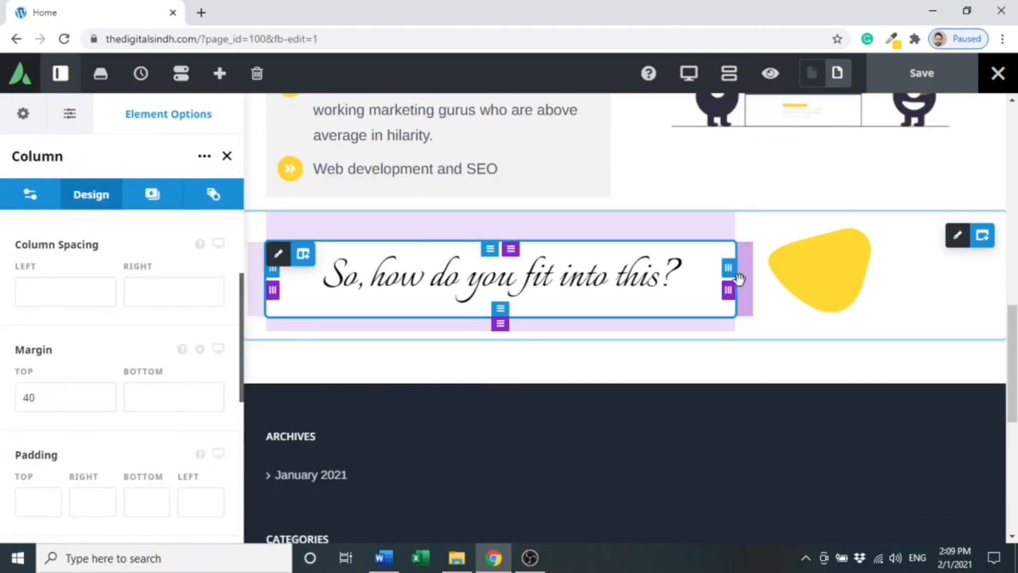
pyautogui.click(960, 236)
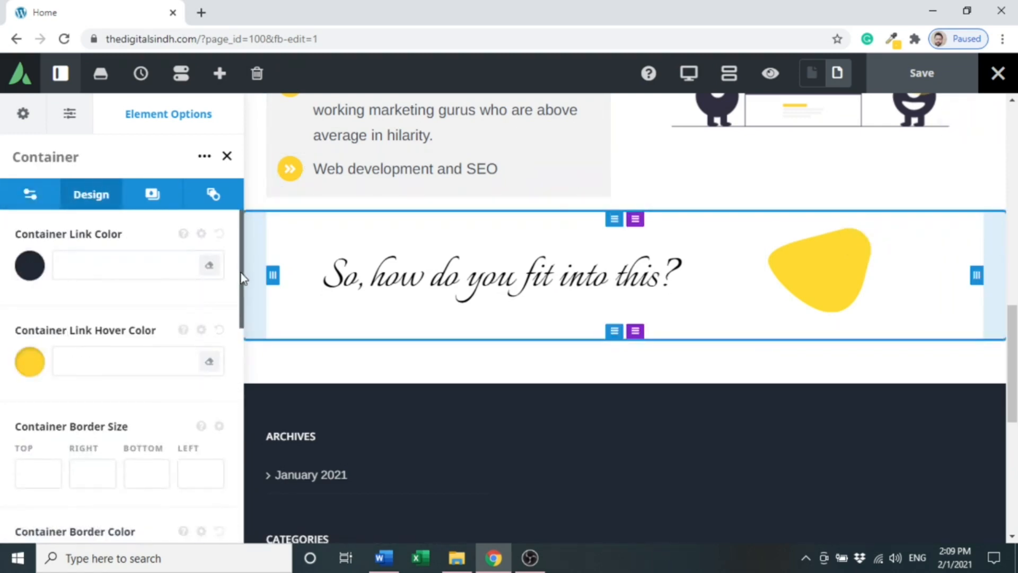
pyautogui.moveTo(240, 271); pyautogui.dragTo(236, 408)
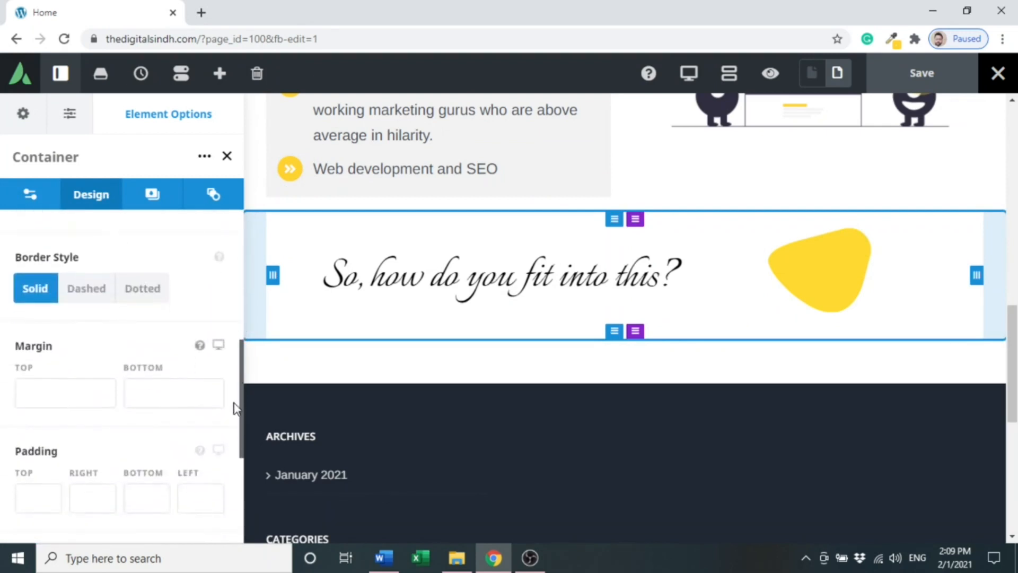
pyautogui.click(95, 395)
pyautogui.write('50')
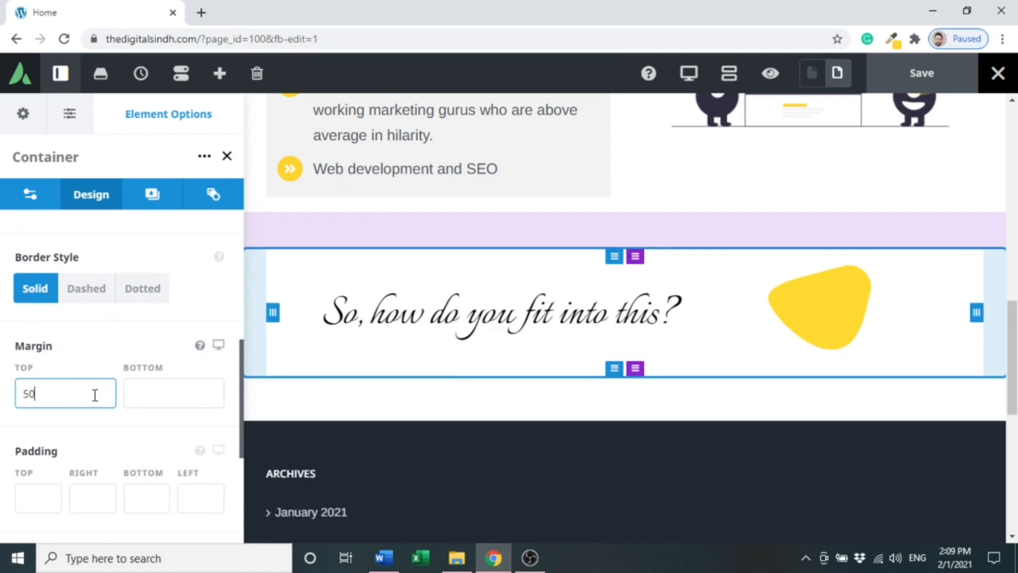
pyautogui.press('BackSpace')
pyautogui.press('BackSpace')
pyautogui.write('40')
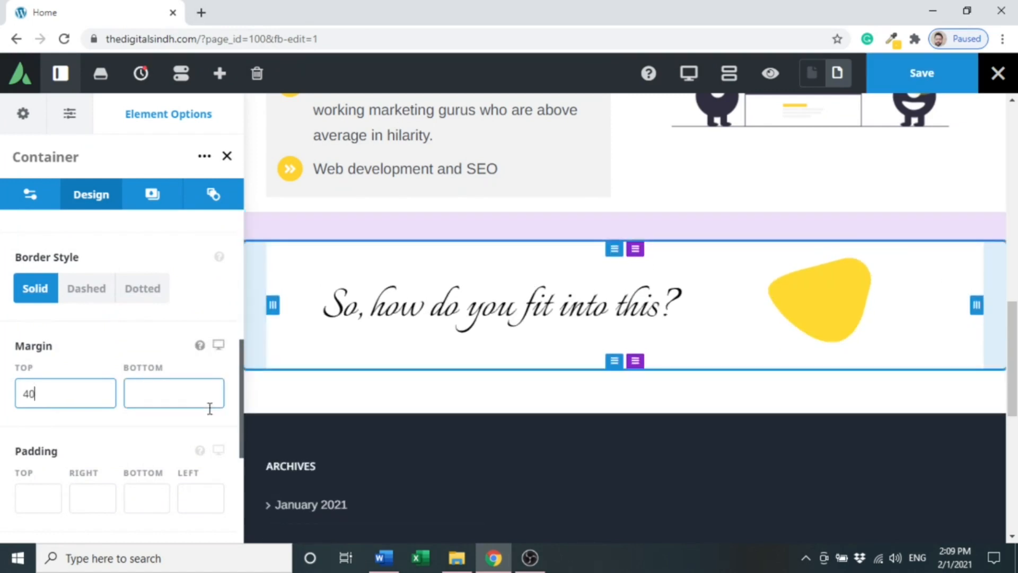
# Step: Set the heading container's padding to 10 on all four sides and check the spacing in preview mode
pyautogui.click(34, 510)
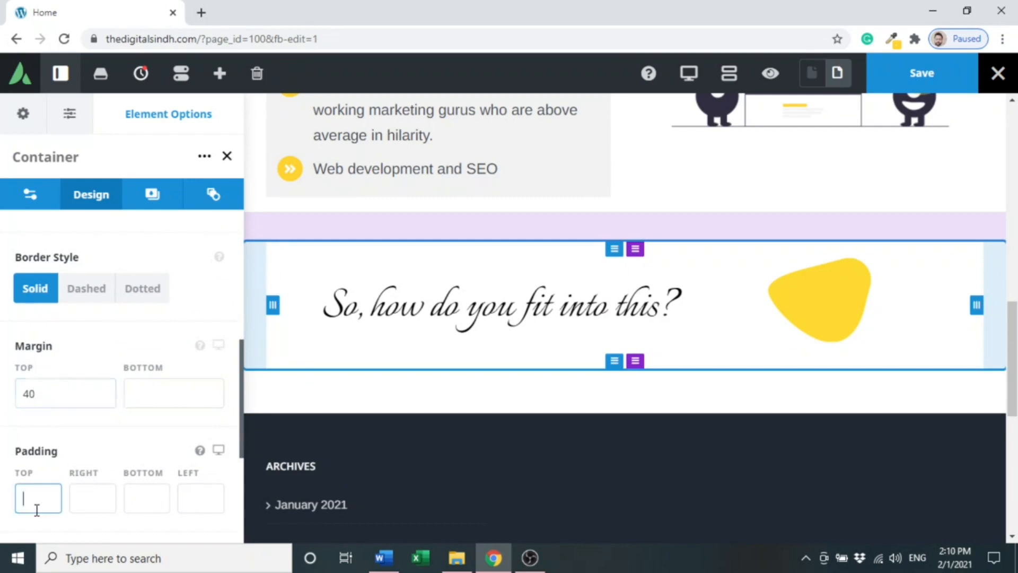
pyautogui.write('10')
pyautogui.press('Tab')
pyautogui.write('10')
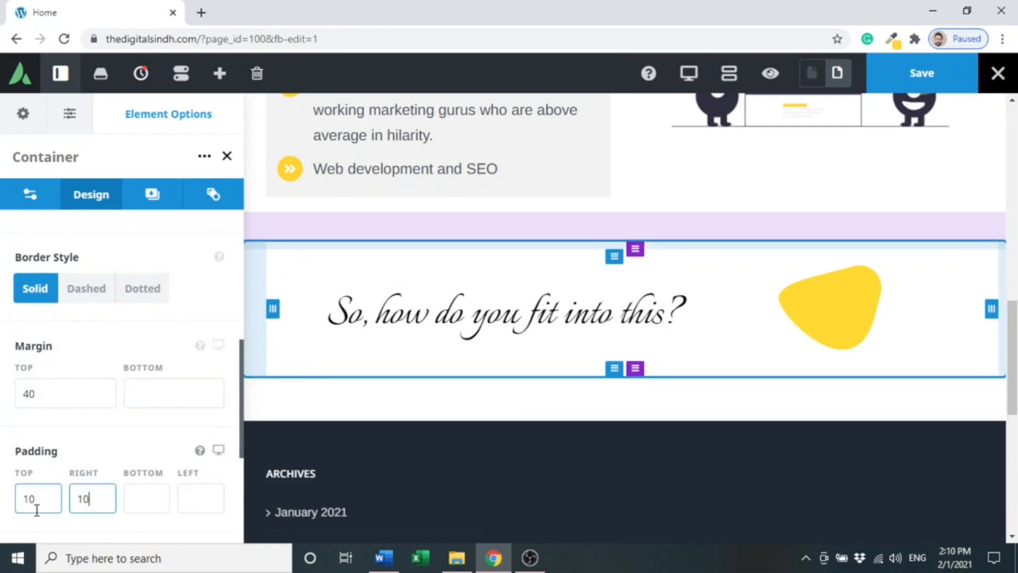
pyautogui.press('Tab')
pyautogui.write('0')
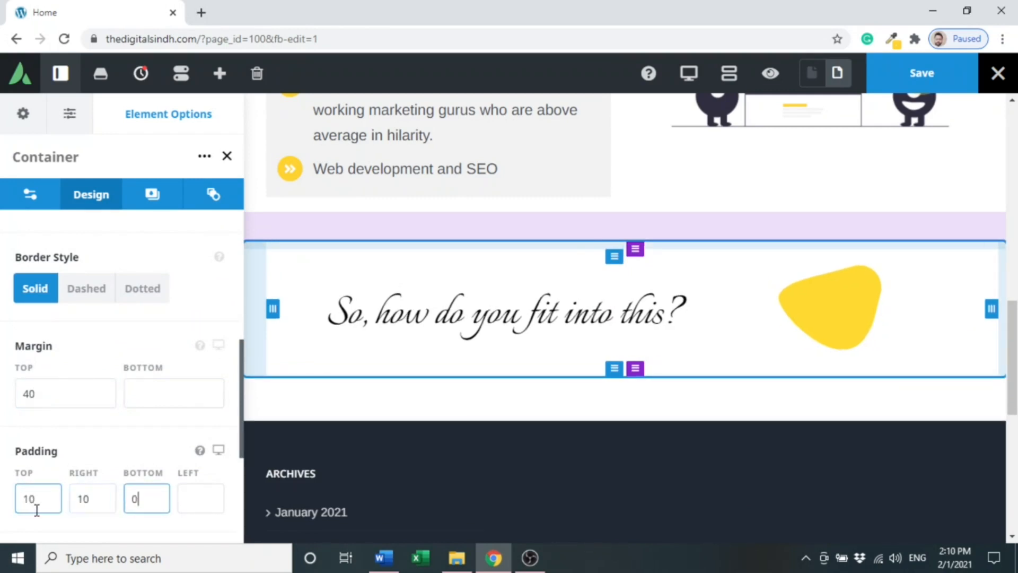
pyautogui.write('1')
pyautogui.press('Tab')
pyautogui.write('10')
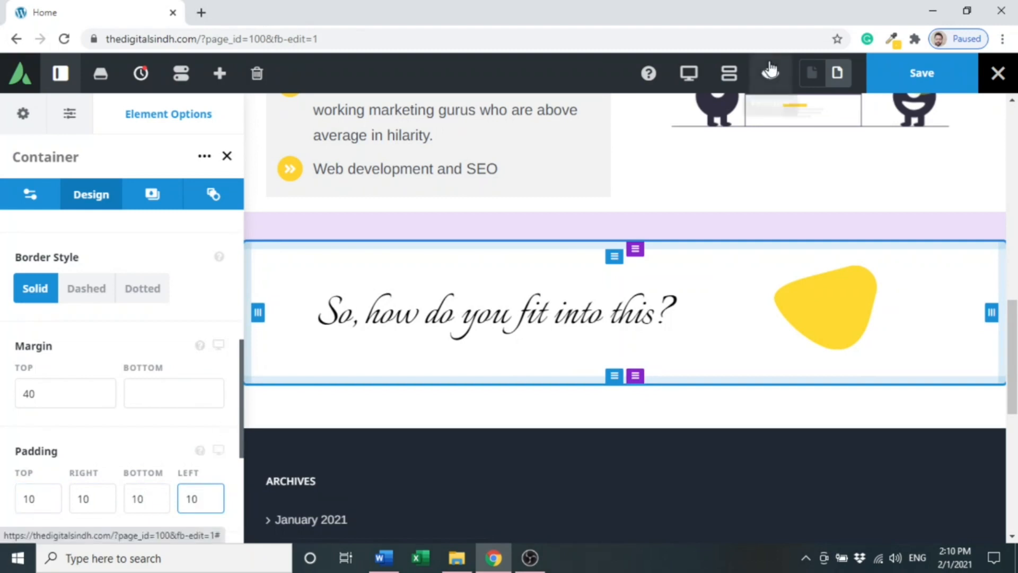
pyautogui.click(771, 76)
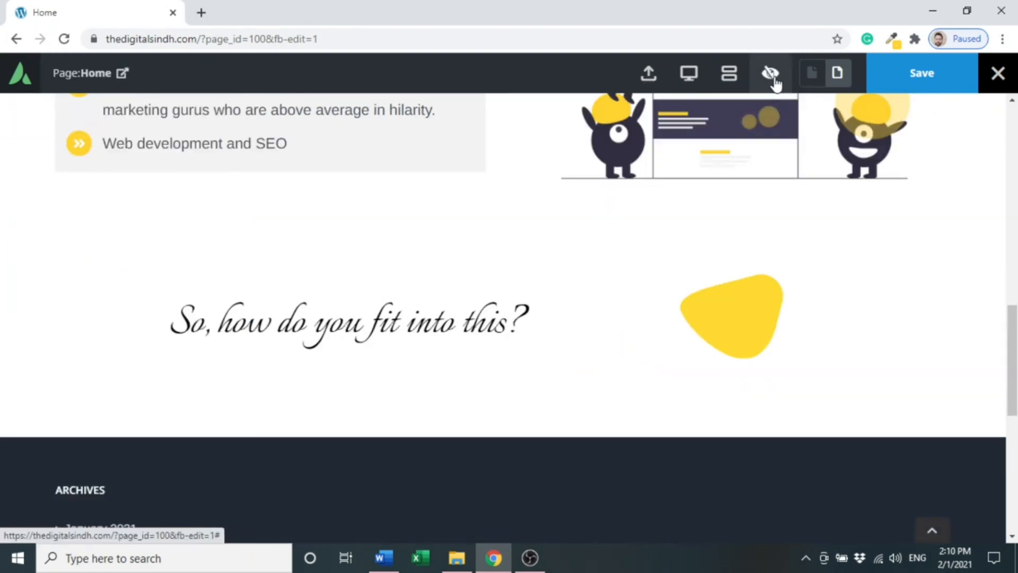
pyautogui.click(773, 77)
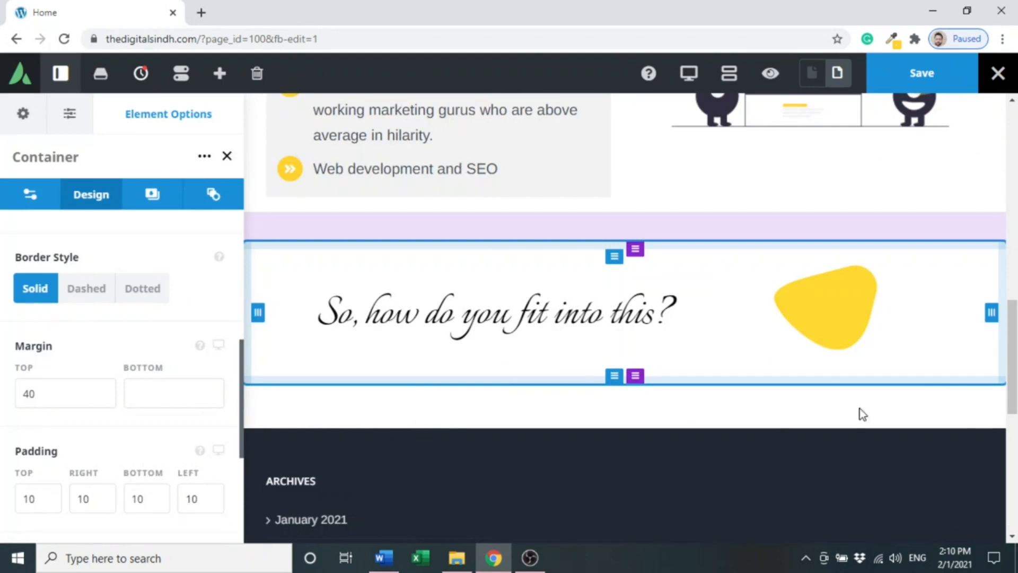
# Step: Add a new container with a 2/3 - 1/3 column layout below the heading section
pyautogui.scroll(-1, 1012, 361)
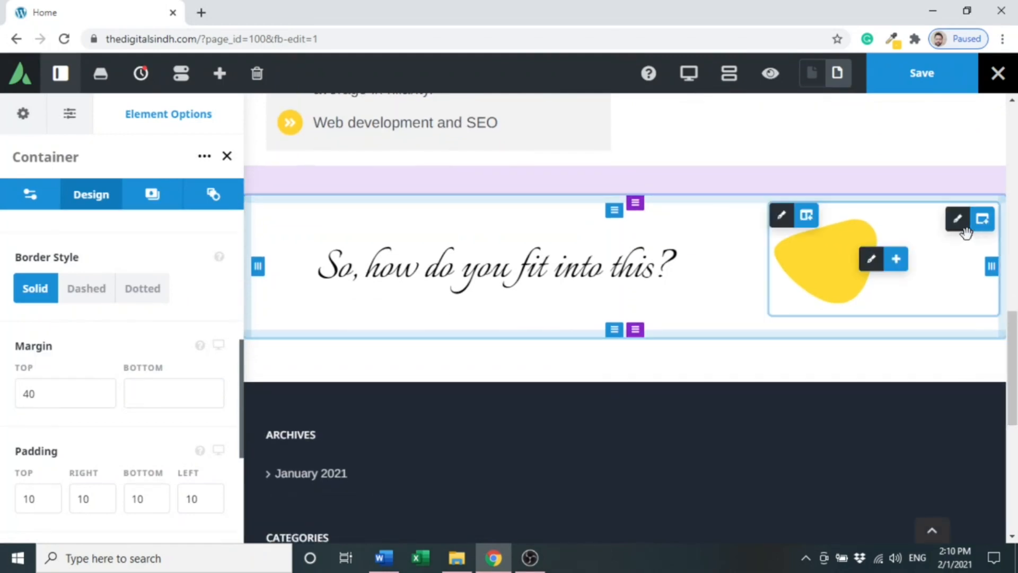
pyautogui.moveTo(986, 238)
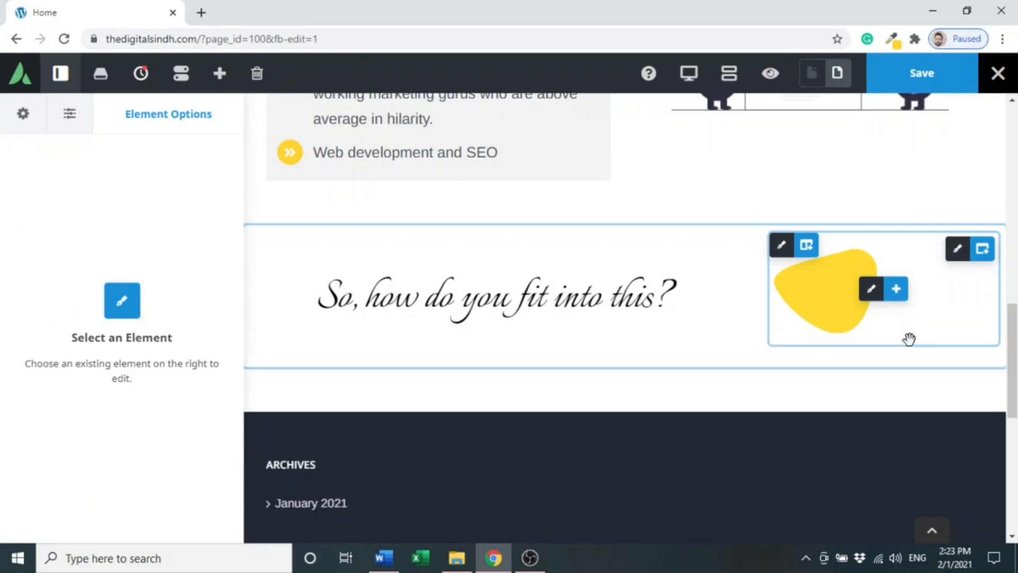
pyautogui.click(975, 256)
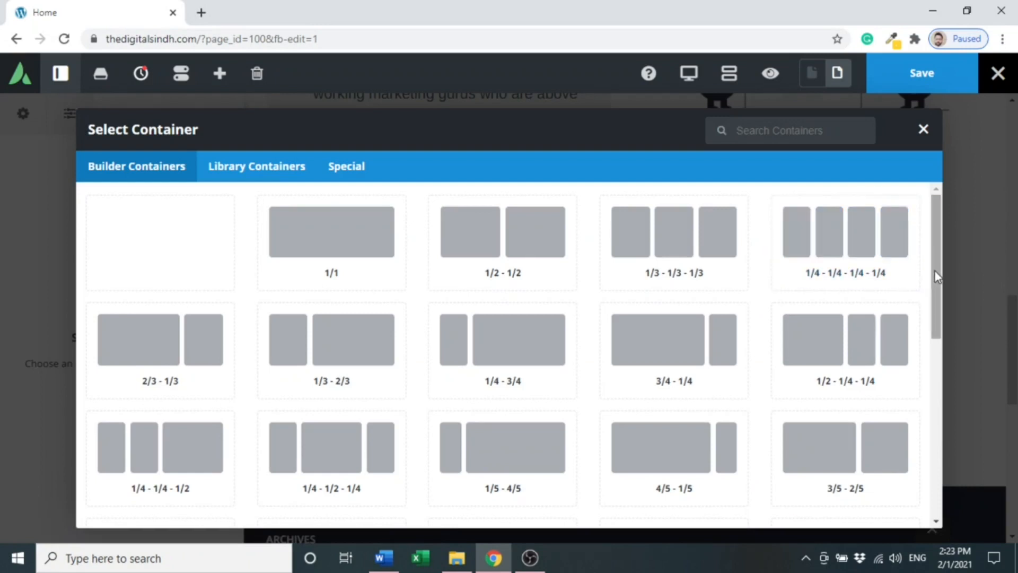
pyautogui.moveTo(934, 271); pyautogui.dragTo(934, 278)
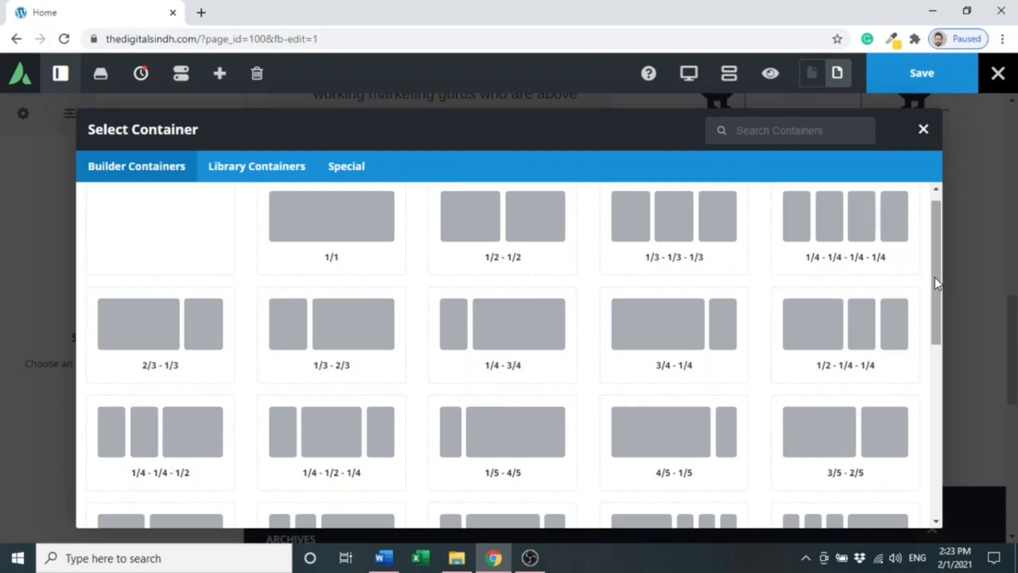
pyautogui.click(151, 361)
pyautogui.scroll(-1, 604, 295)
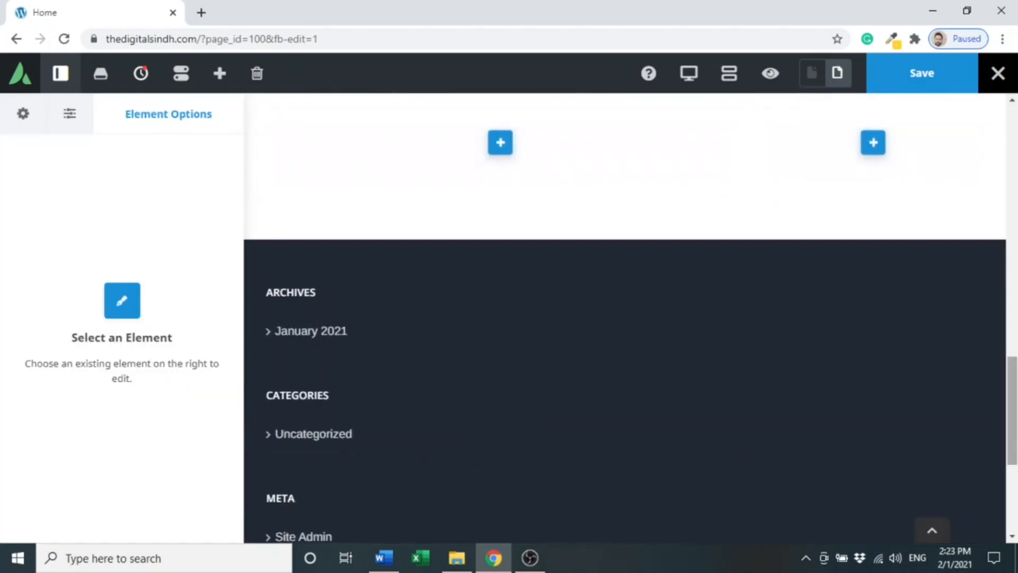
pyautogui.scroll(1, 1014, 372)
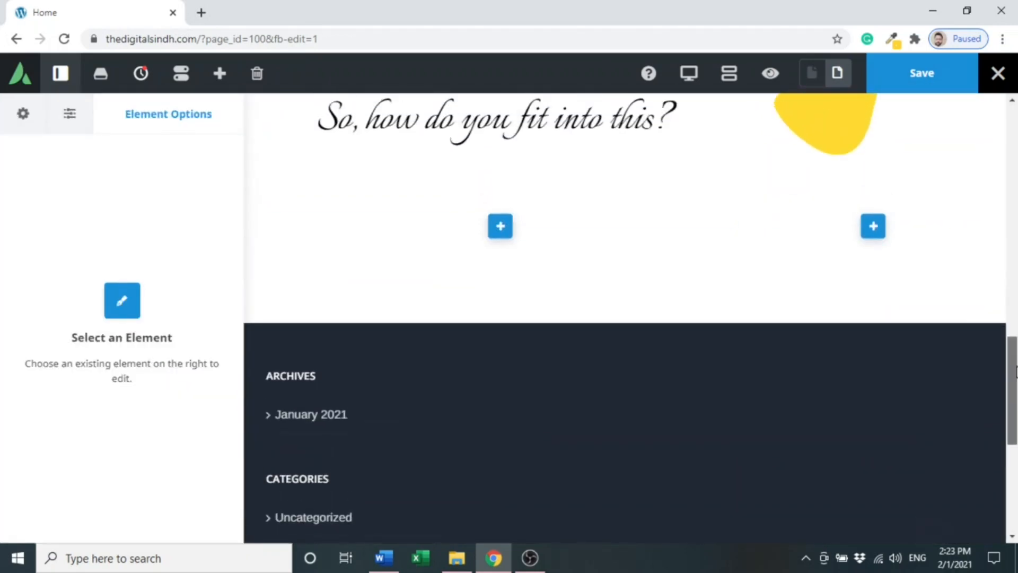
# Step: Add an Image element to the new container's 2/3 column and insert undraw_team_spirit_hrr4.png from the media library
pyautogui.click(501, 232)
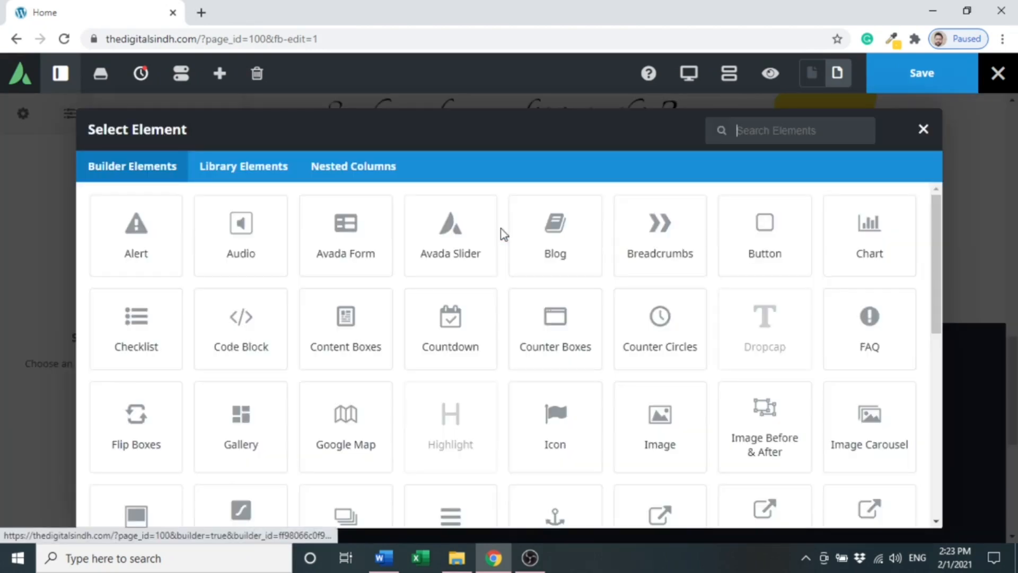
pyautogui.write('image')
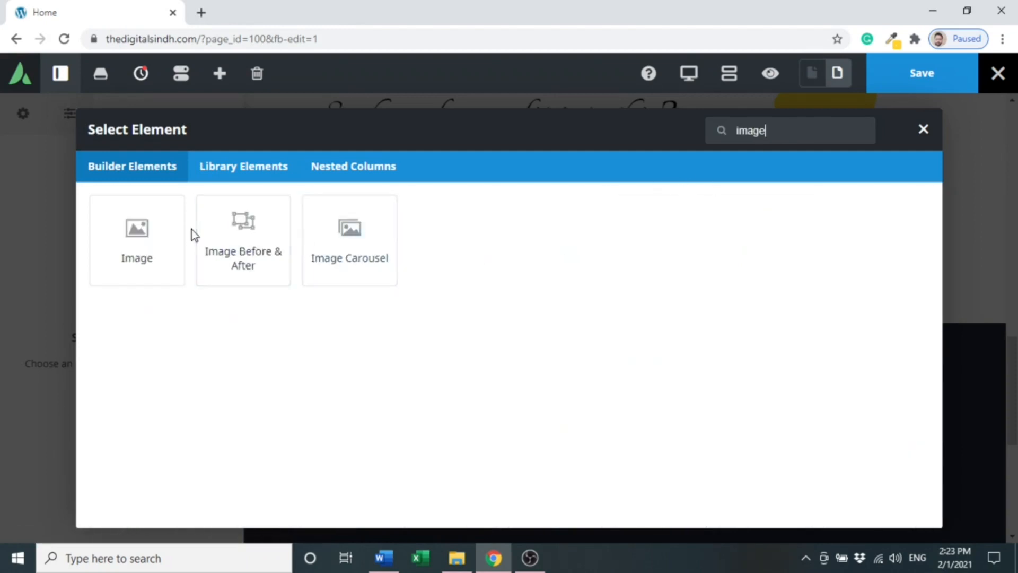
pyautogui.click(134, 236)
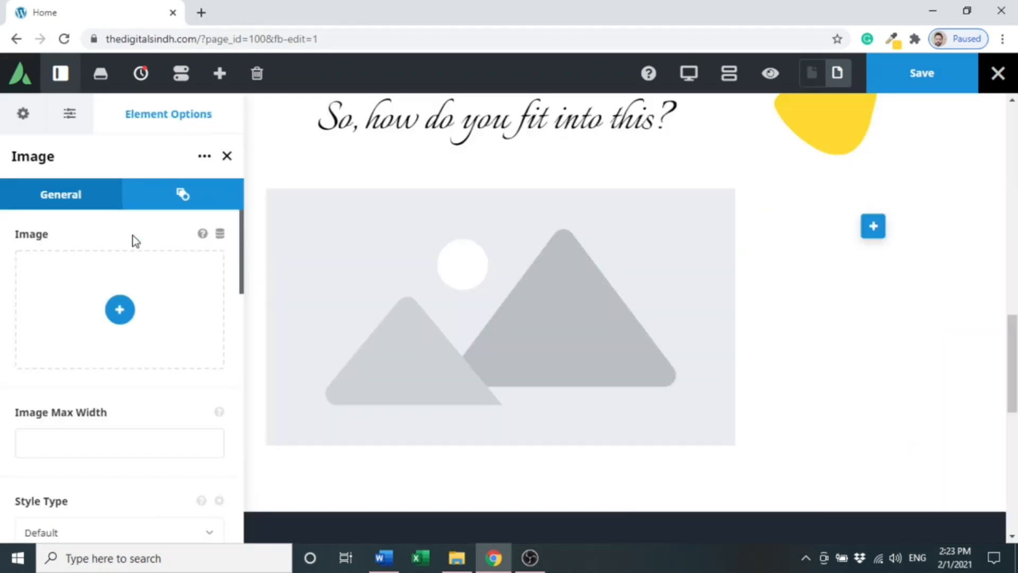
pyautogui.click(120, 309)
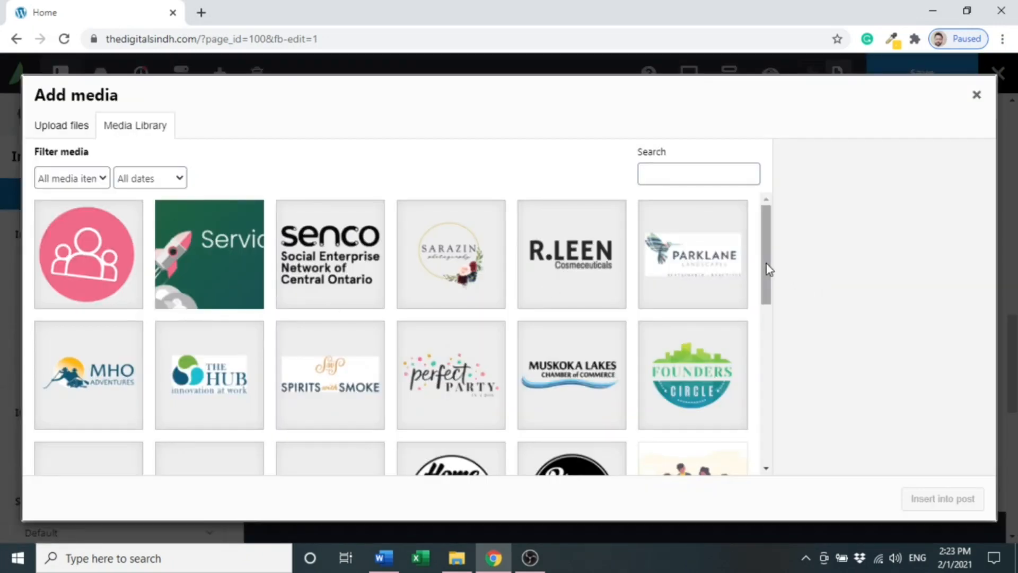
pyautogui.moveTo(765, 263); pyautogui.dragTo(765, 383)
pyautogui.scroll(1, 766, 382)
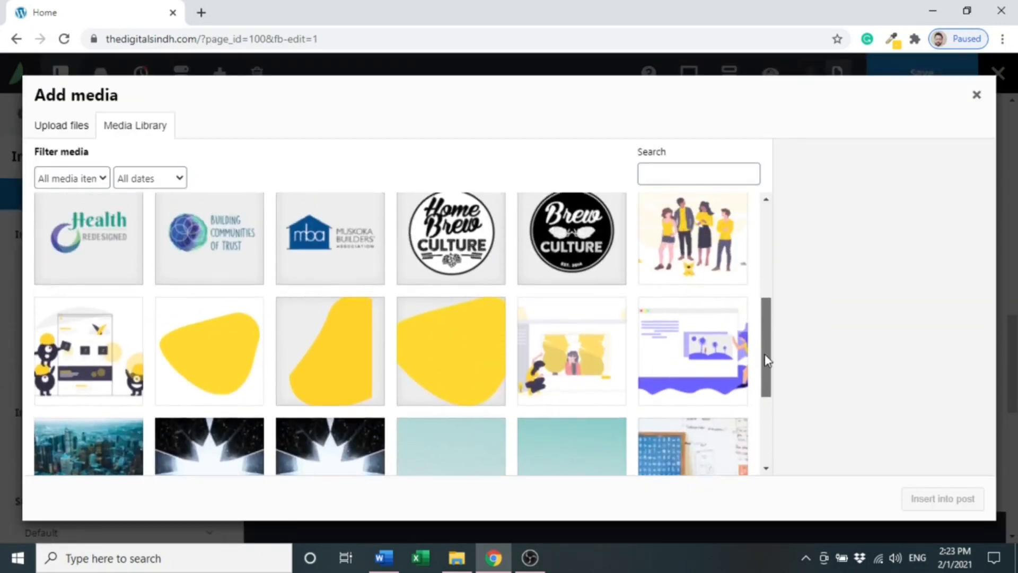
pyautogui.click(692, 246)
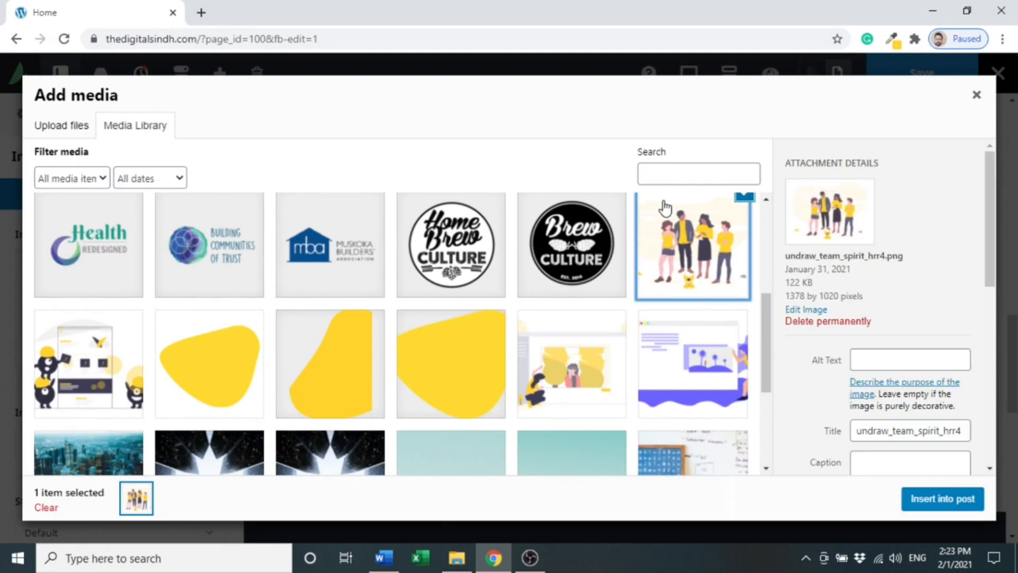
pyautogui.click(943, 497)
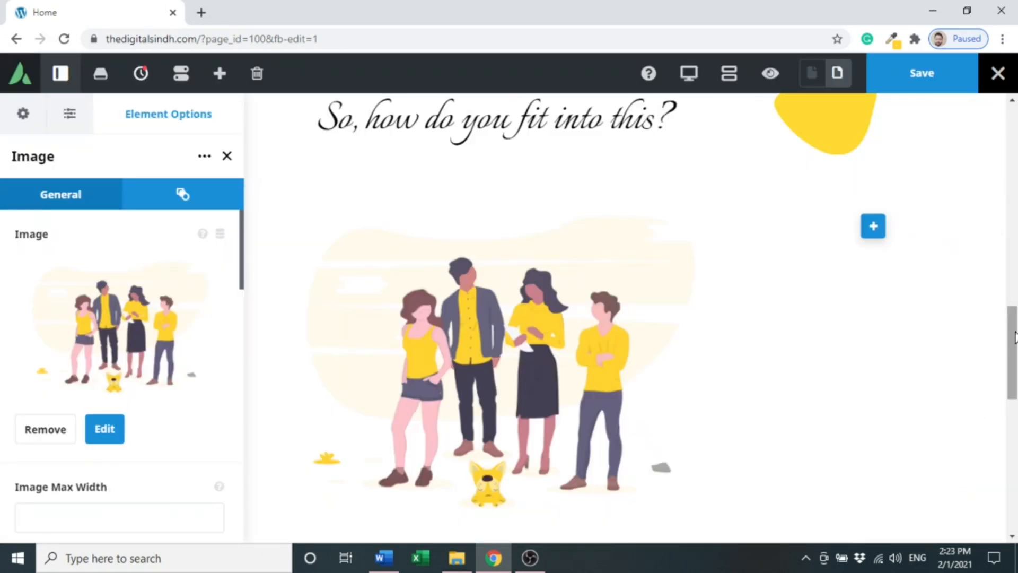
pyautogui.moveTo(1015, 339)
pyautogui.mouseDown()
pyautogui.moveTo(1014, 355)
pyautogui.moveTo(1014, 339)
pyautogui.mouseUp()
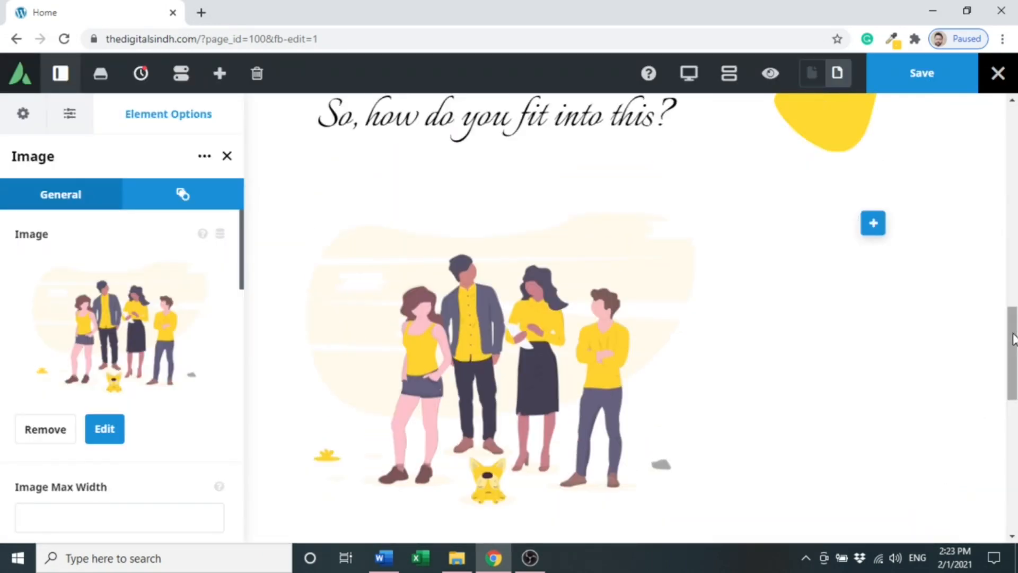
# Step: Add a Title element to the empty 1/3 column beside the team image
pyautogui.click(877, 236)
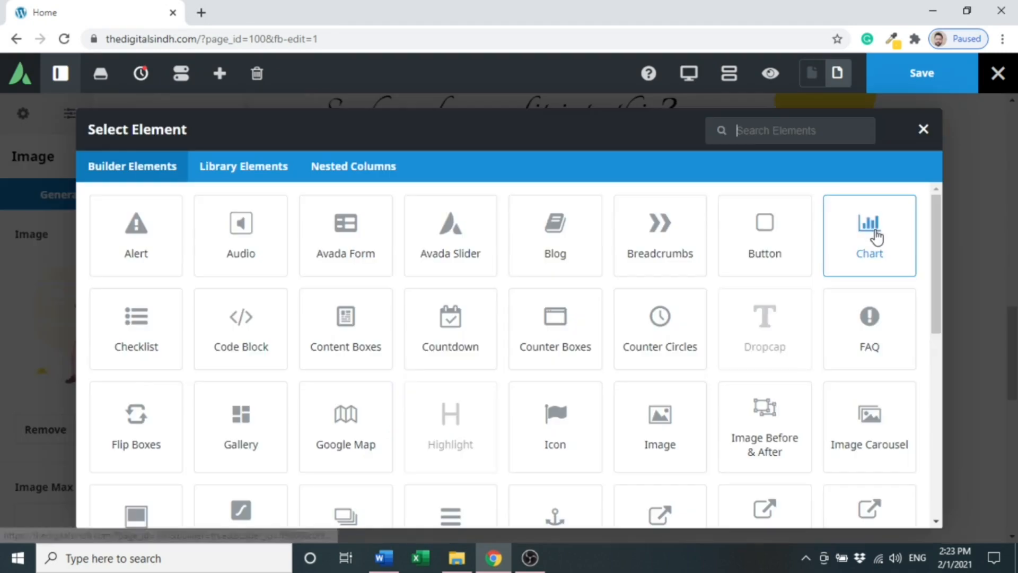
pyautogui.click(798, 132)
pyautogui.write('tit')
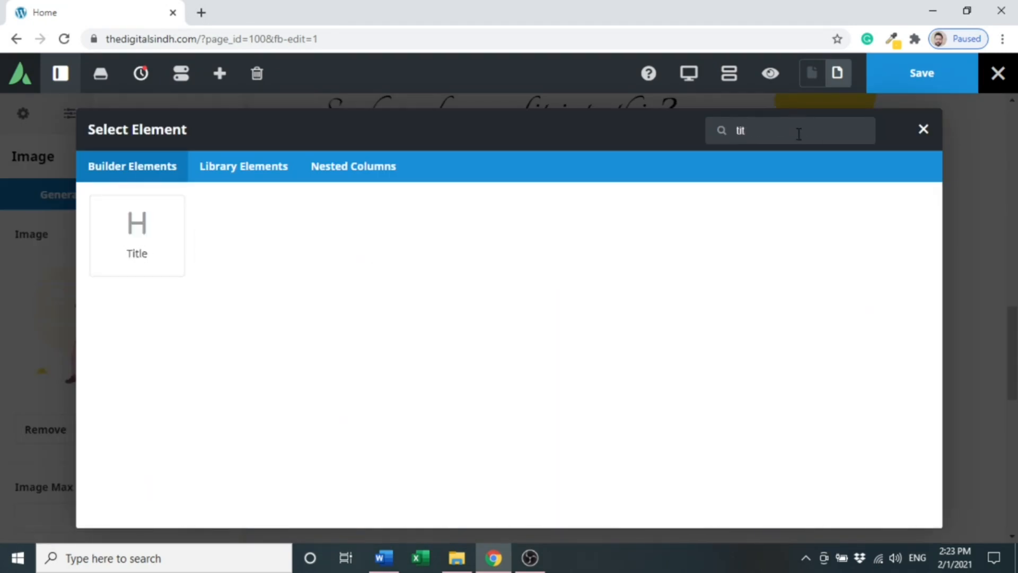
pyautogui.click(152, 243)
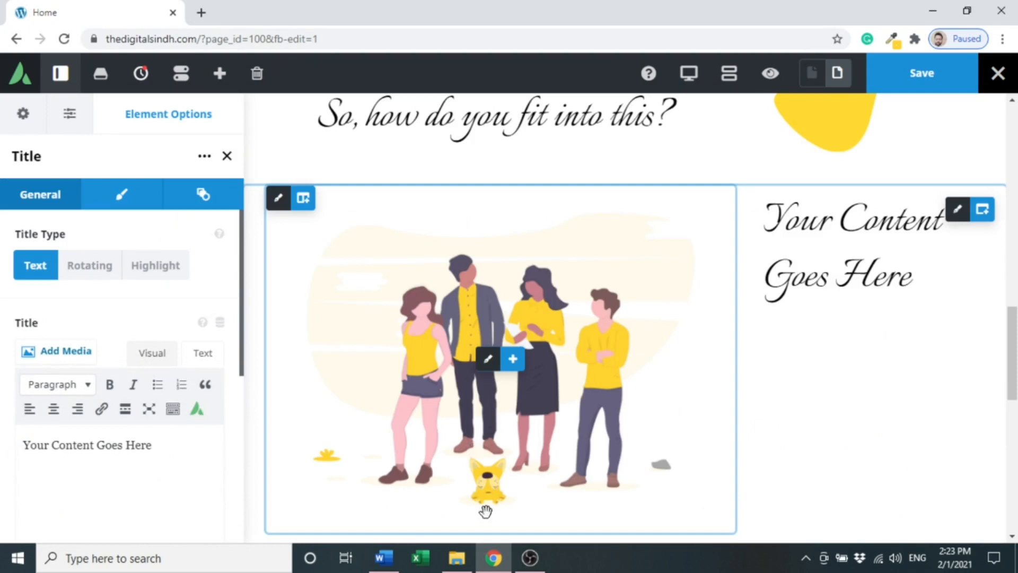
# Step: Replace the new title's placeholder text with the Word document's line "You believe in your business, and we believe in you."
pyautogui.click(394, 562)
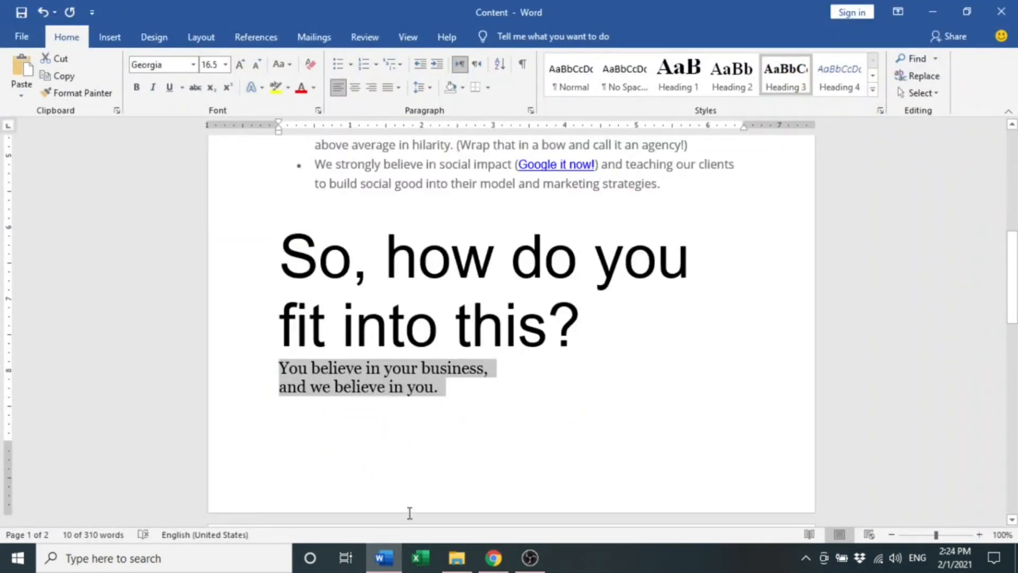
pyautogui.click(384, 558)
pyautogui.doubleClick(847, 270)
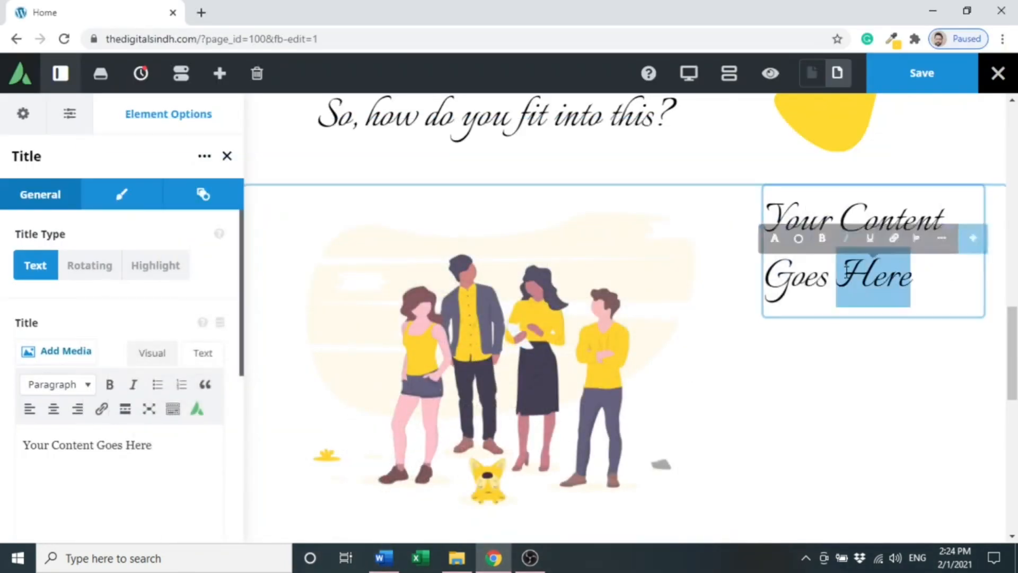
pyautogui.hotkey('ctrl', 'a')
pyautogui.write('You believe in your business, and we believe in you.')
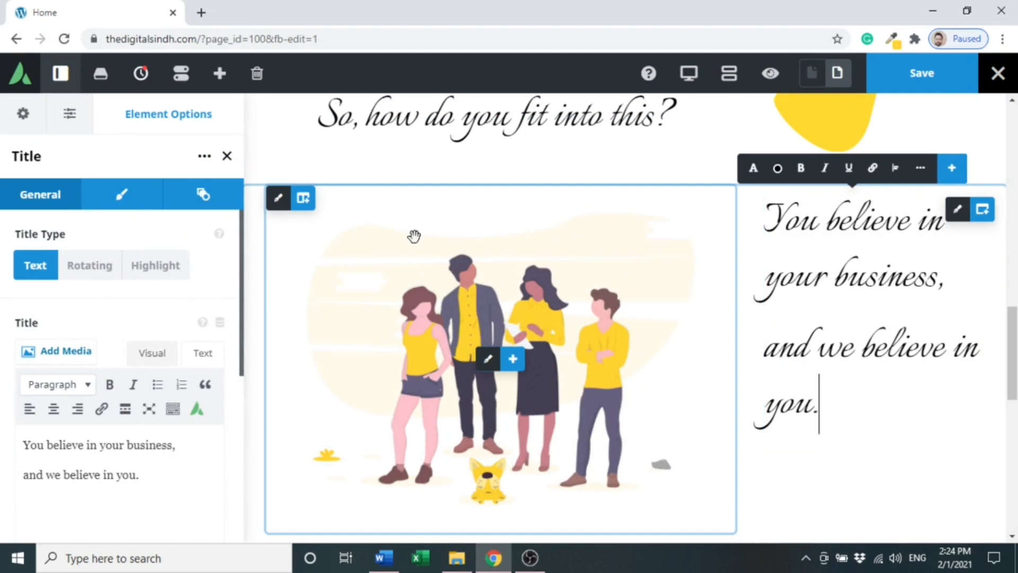
# Step: Set the font size of the title beside the team image to 40
pyautogui.click(131, 198)
pyautogui.click(132, 434)
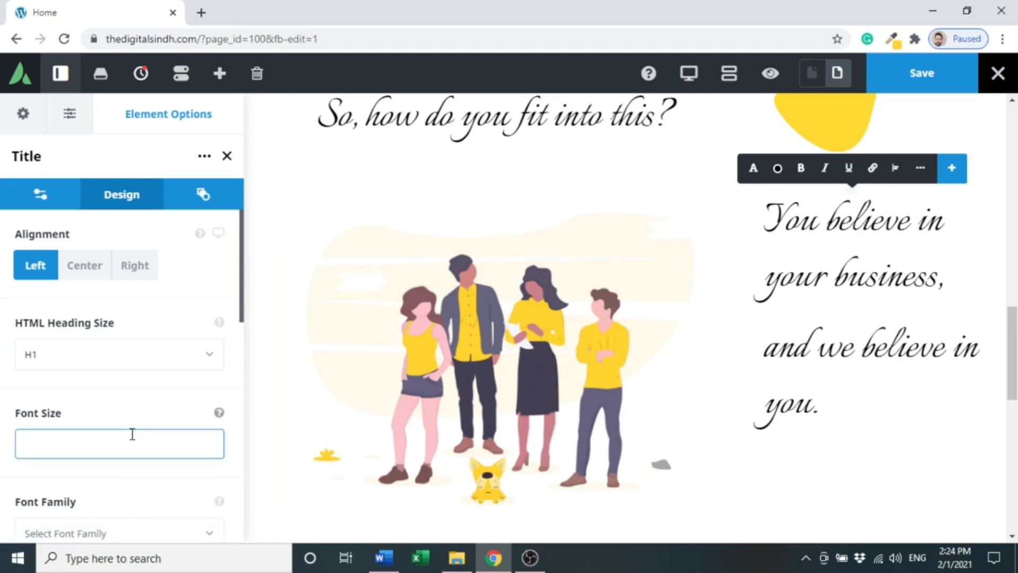
pyautogui.write('30')
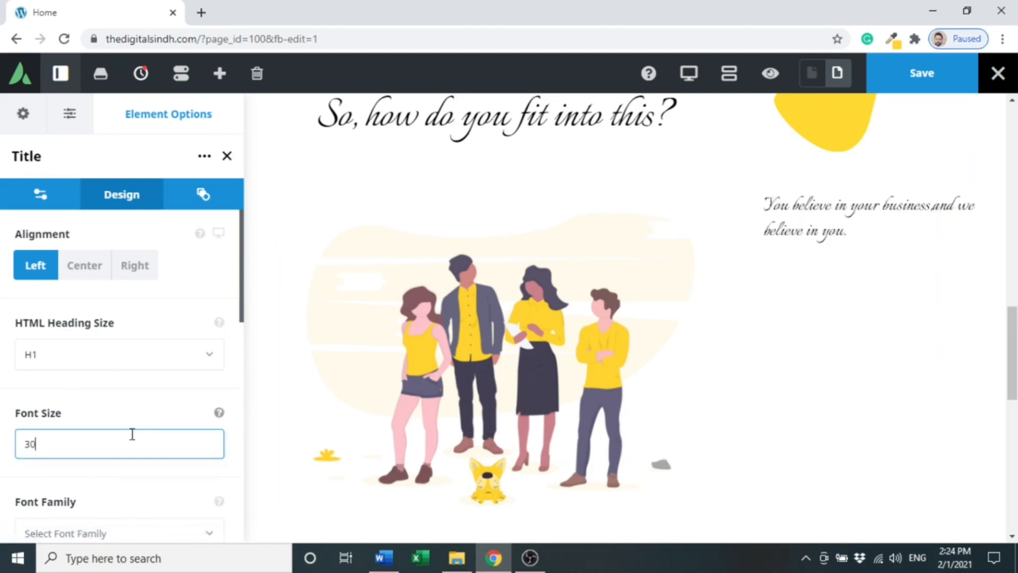
pyautogui.press('BackSpace')
pyautogui.press('BackSpace')
pyautogui.write('40')
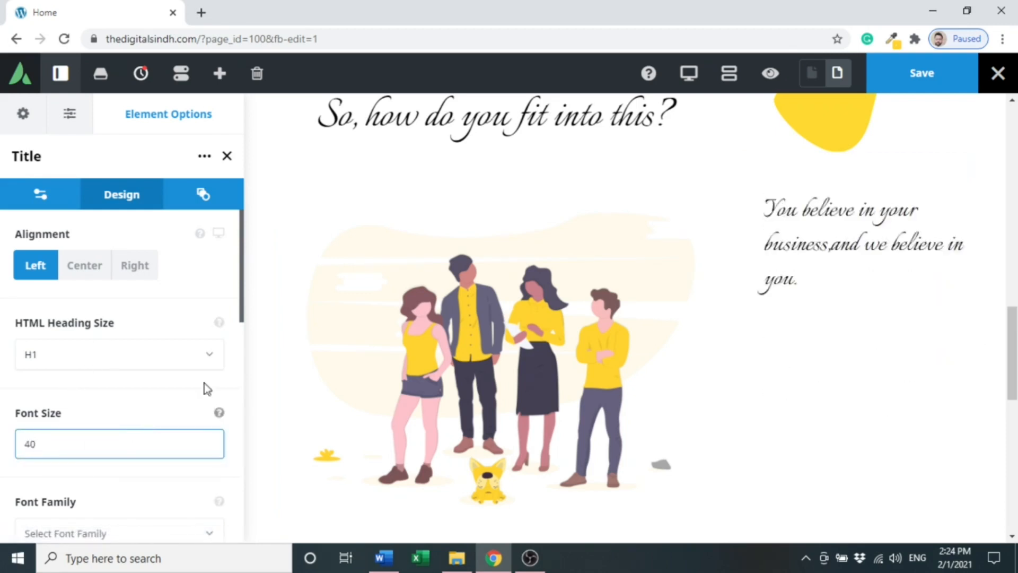
# Step: Try a font size of 35 on the title beside the image and check it in preview mode
pyautogui.moveTo(241, 318); pyautogui.dragTo(241, 365)
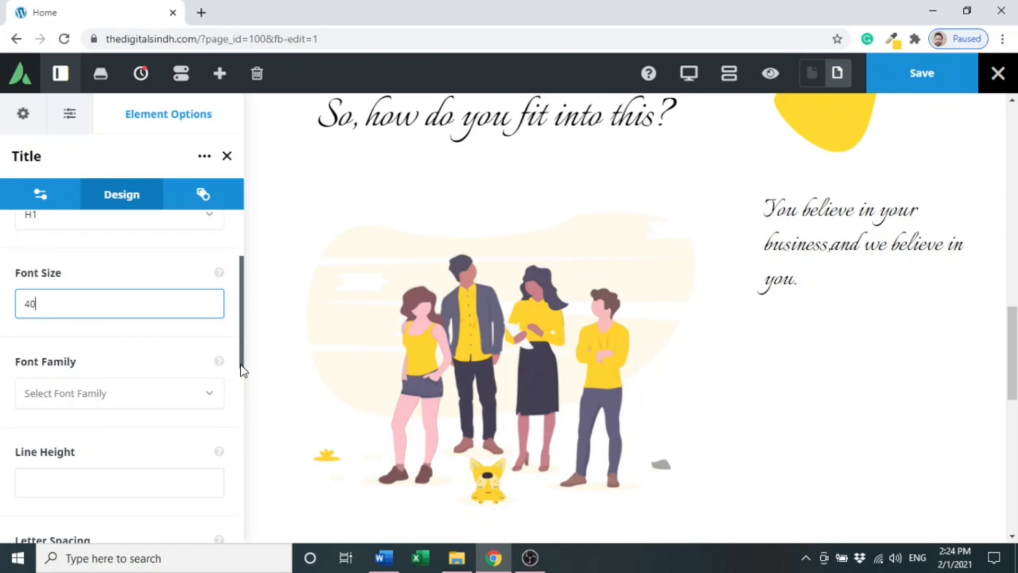
pyautogui.click(118, 302)
pyautogui.press('BackSpace')
pyautogui.press('BackSpace')
pyautogui.write('35')
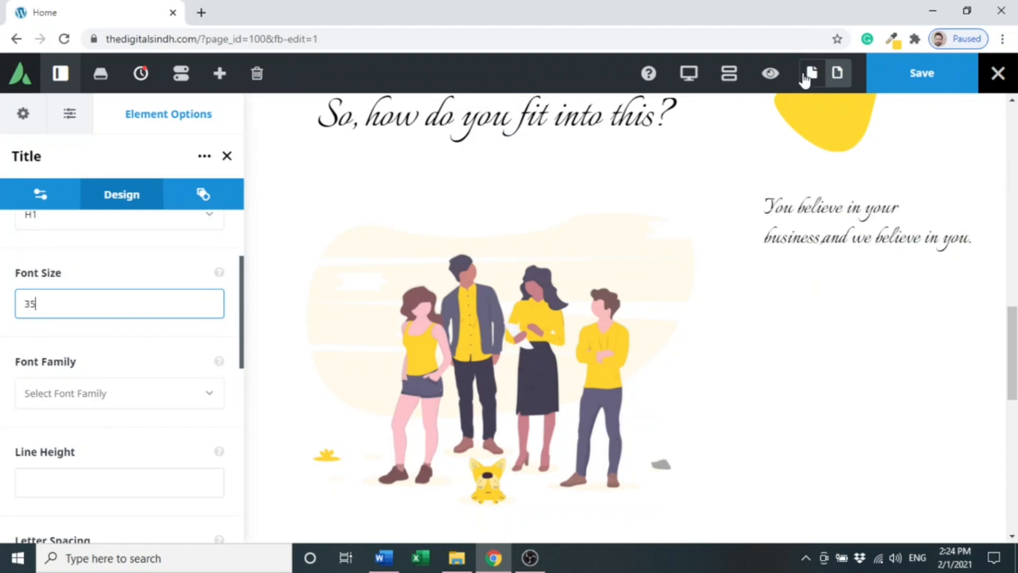
pyautogui.click(779, 80)
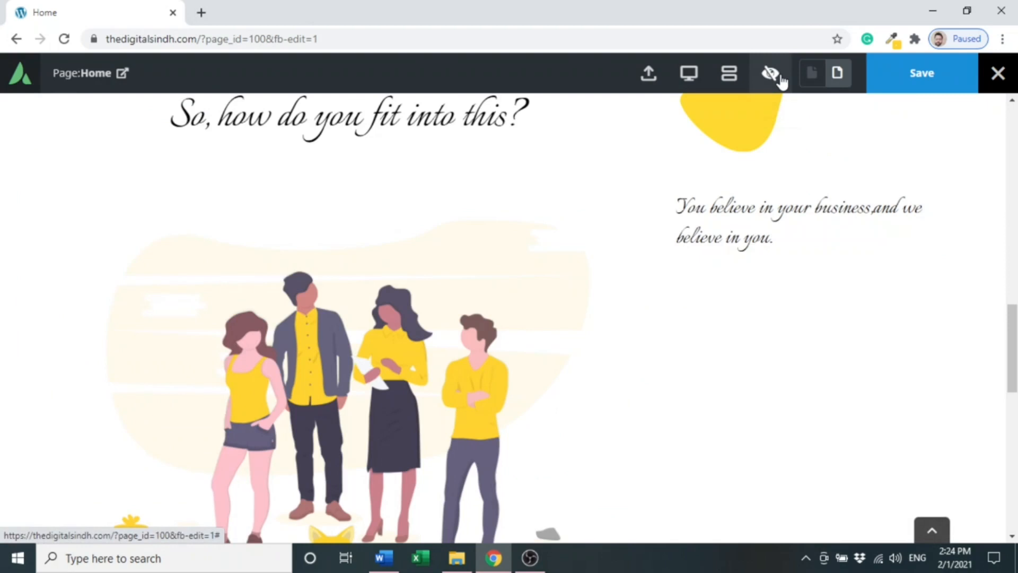
pyautogui.click(779, 79)
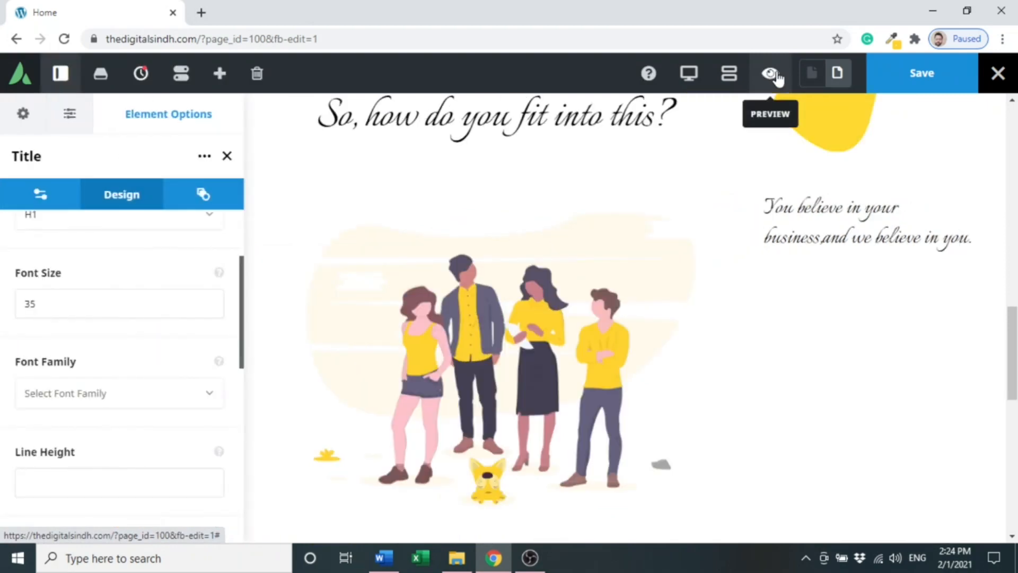
# Step: Set the title's font size back to 40 and check the line breaks in preview mode
pyautogui.click(124, 310)
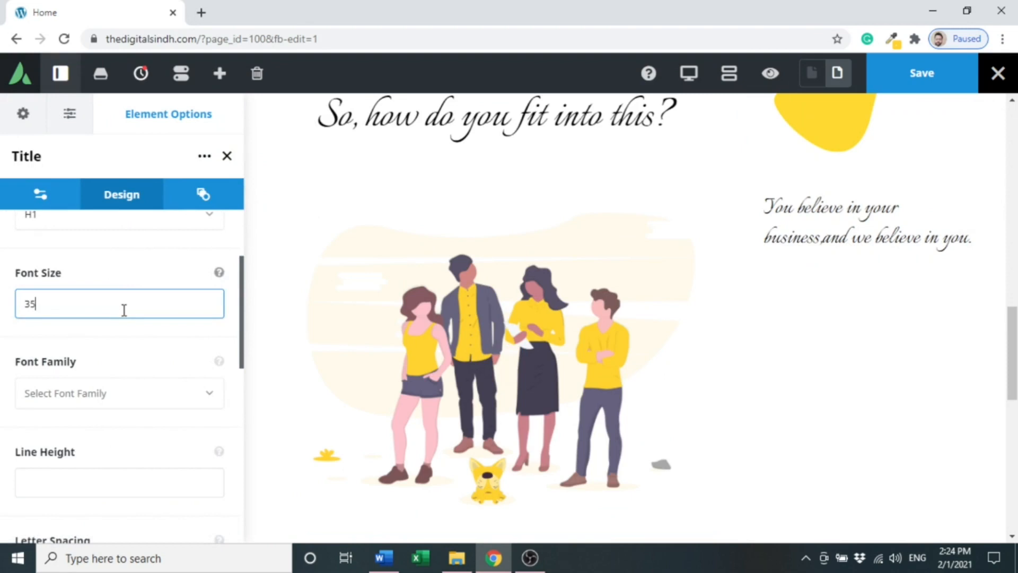
pyautogui.press('BackSpace')
pyautogui.press('BackSpace')
pyautogui.write('40')
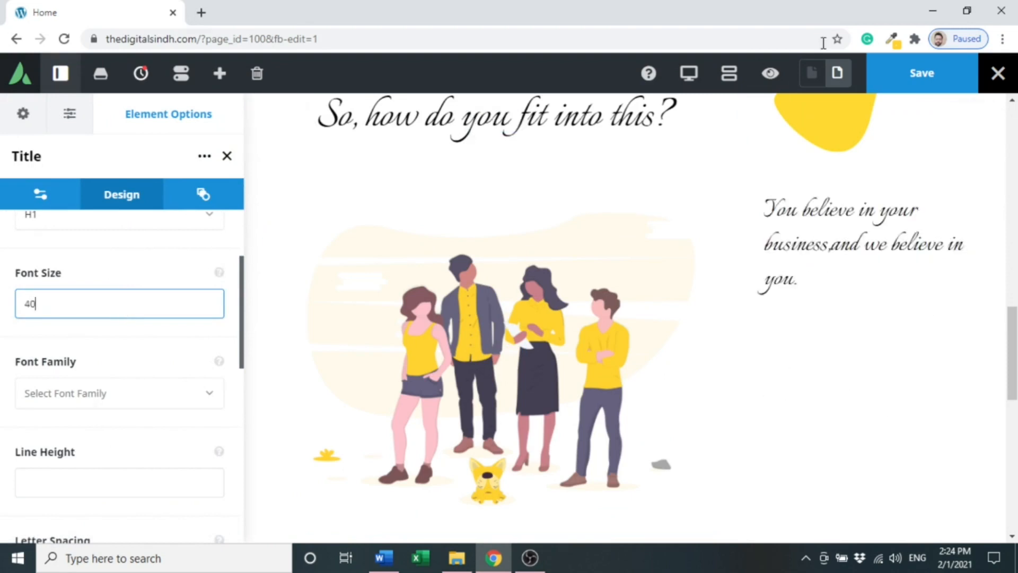
pyautogui.click(779, 75)
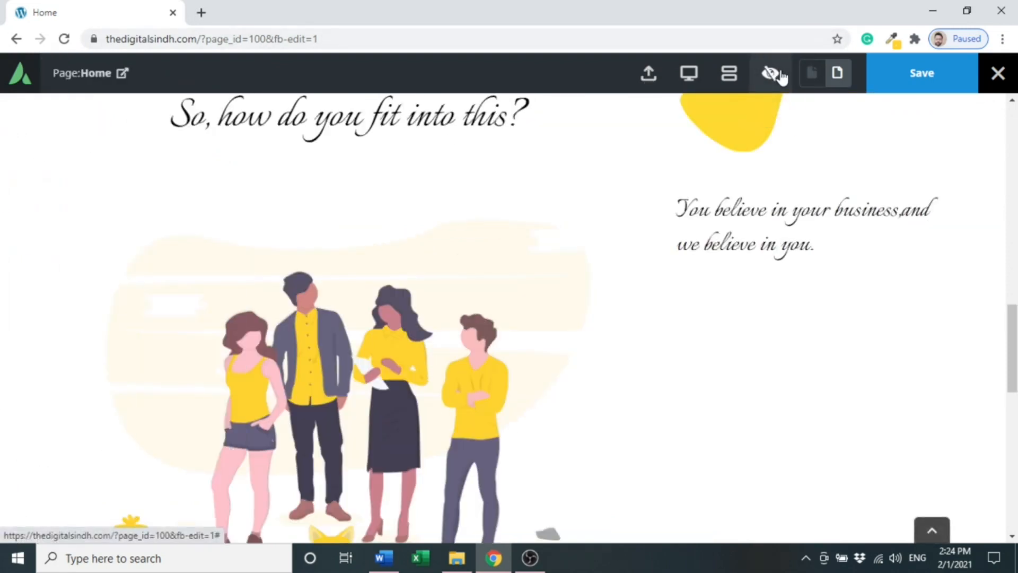
pyautogui.click(777, 74)
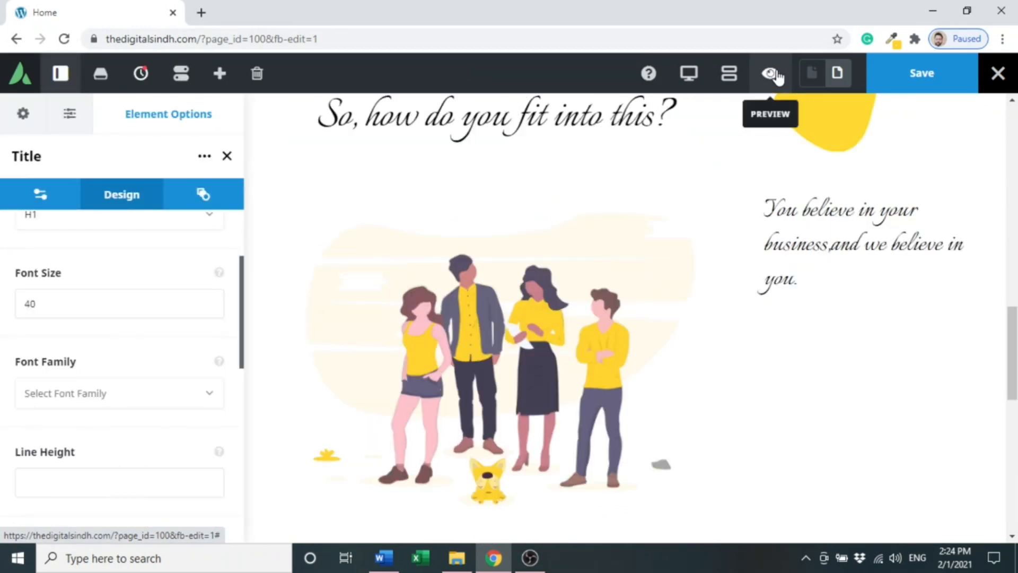
pyautogui.click(184, 317)
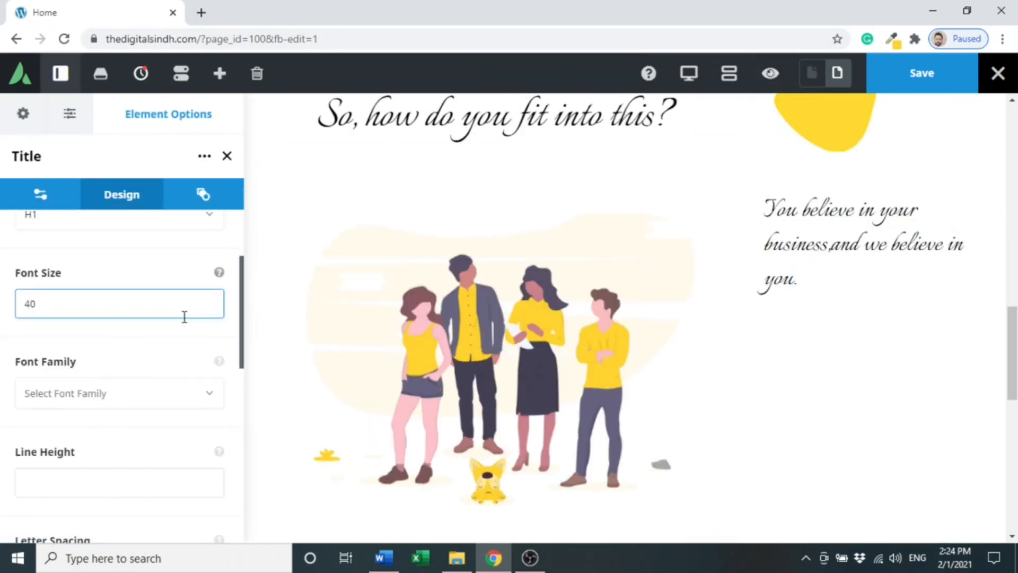
# Step: Add a Separator element below the title in the 1/3 column and set its style to Single Border Solid
pyautogui.moveTo(833, 289)
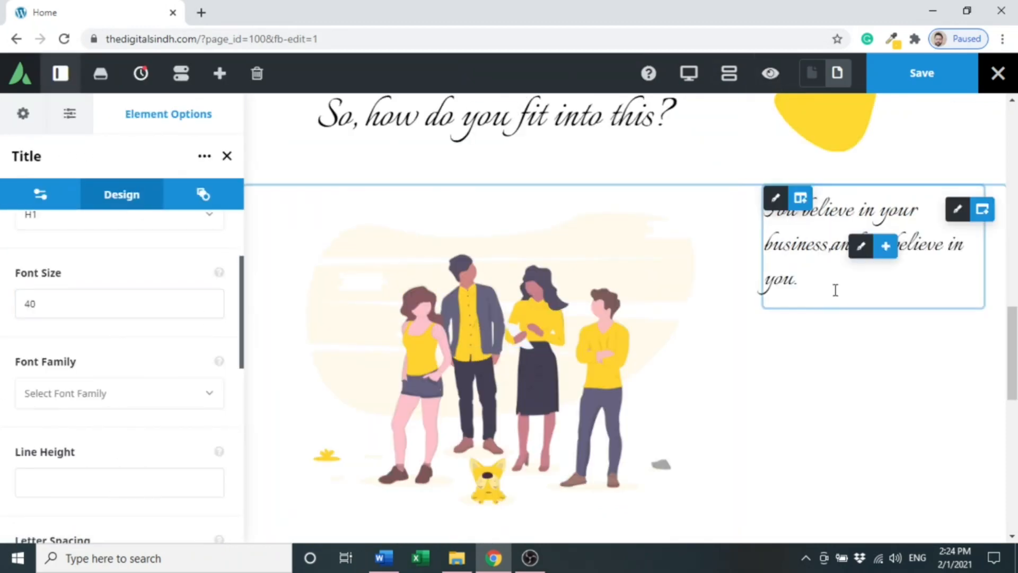
pyautogui.click(889, 254)
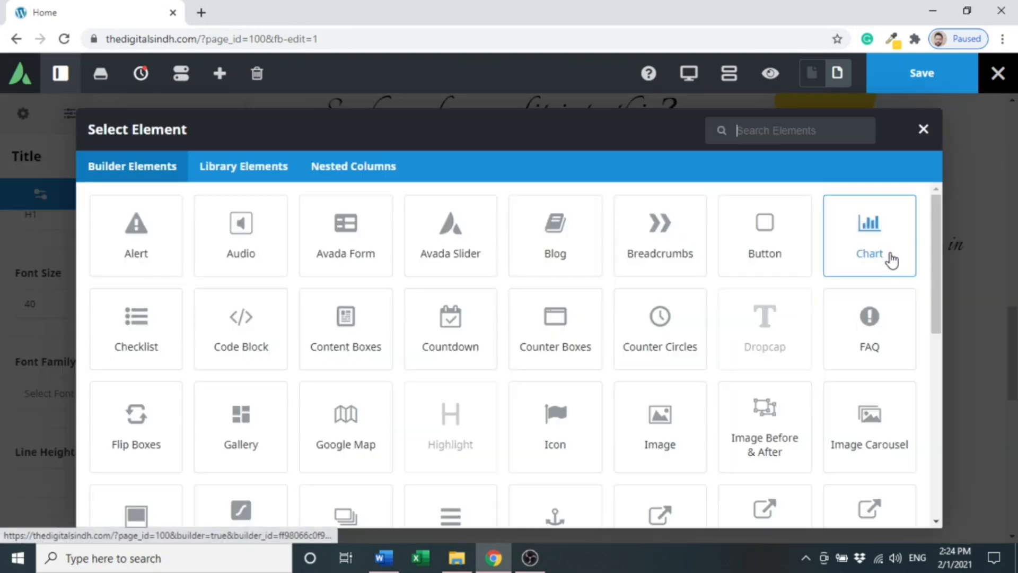
pyautogui.click(818, 131)
pyautogui.write('sepa')
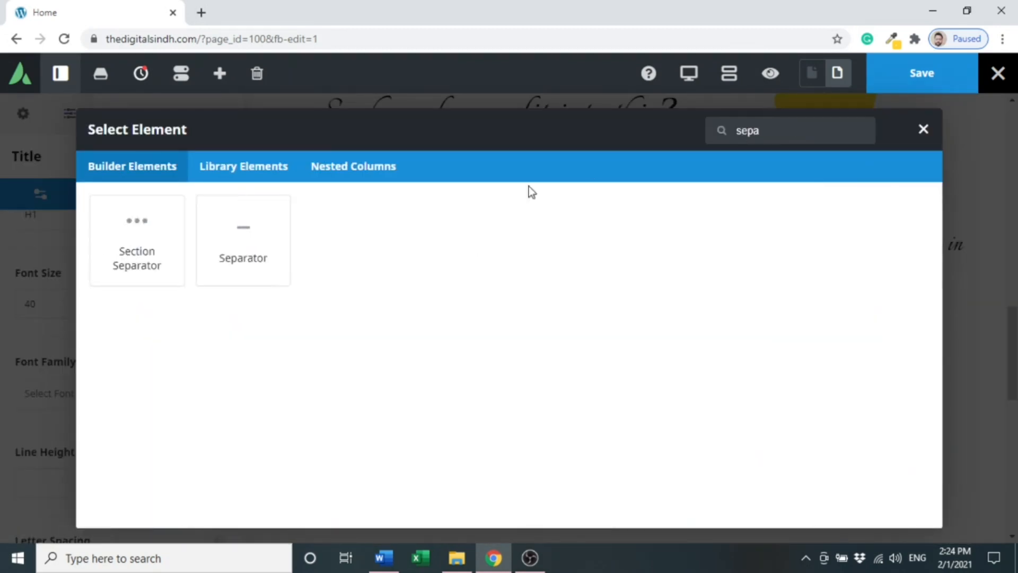
pyautogui.click(204, 245)
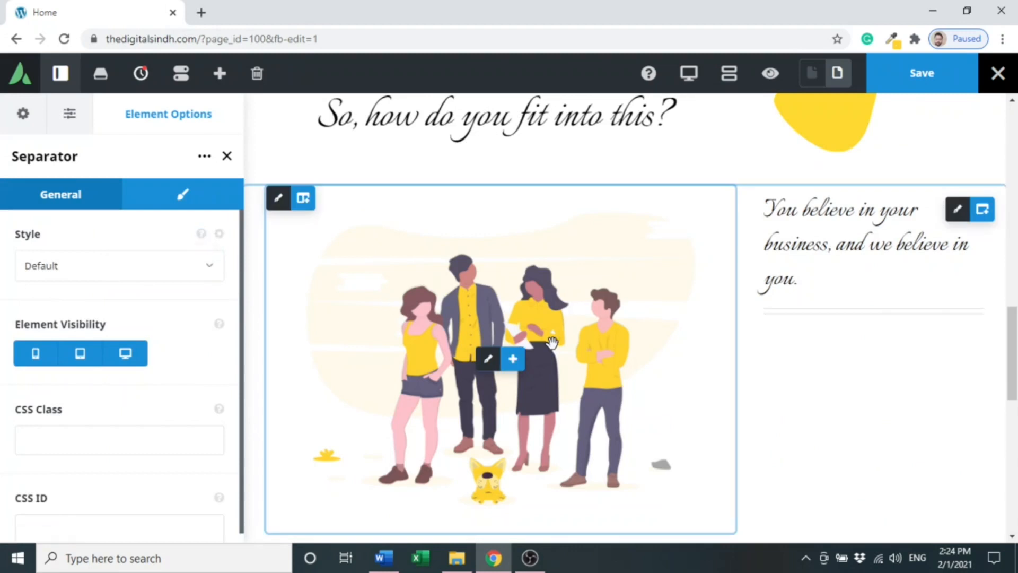
pyautogui.click(169, 279)
pyautogui.click(112, 375)
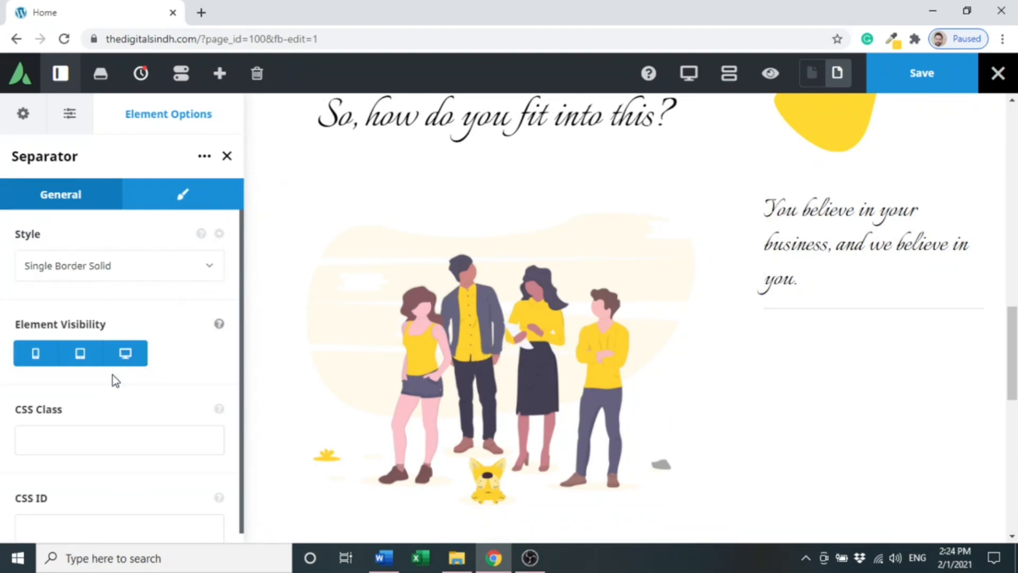
# Step: Set the separator's width to 70 and its alignment to Left
pyautogui.click(168, 194)
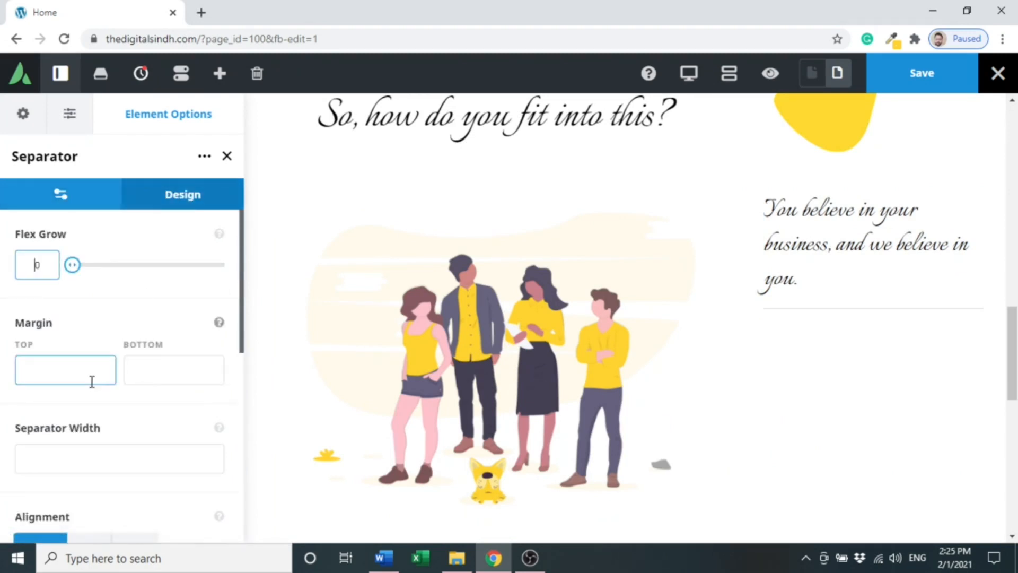
pyautogui.click(81, 456)
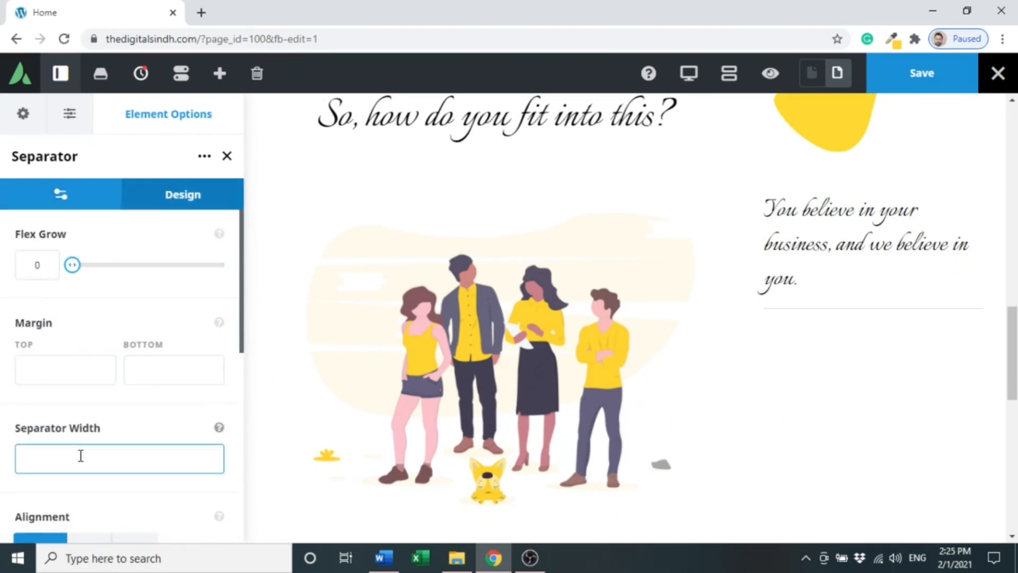
pyautogui.write('70')
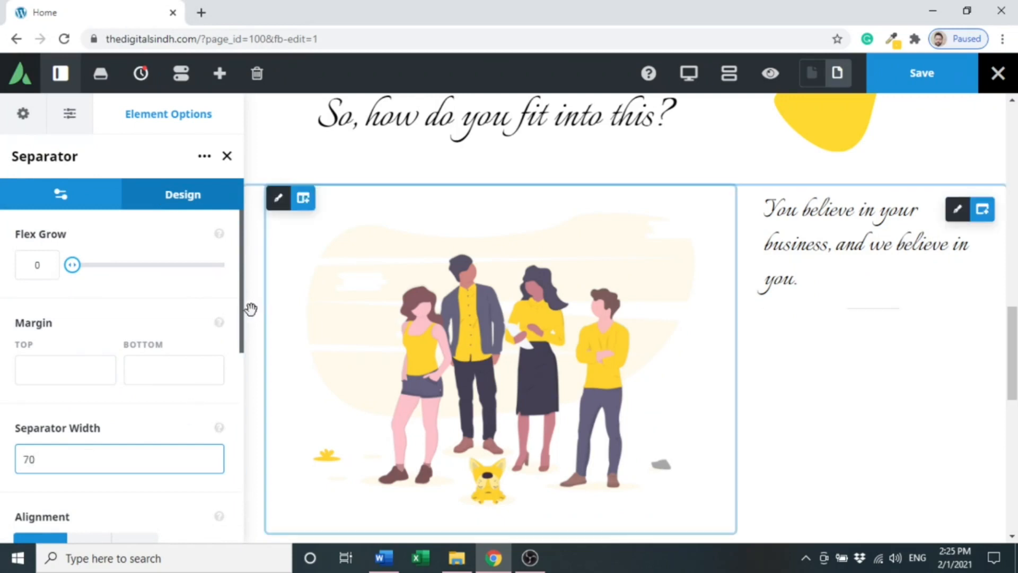
pyautogui.click(242, 350)
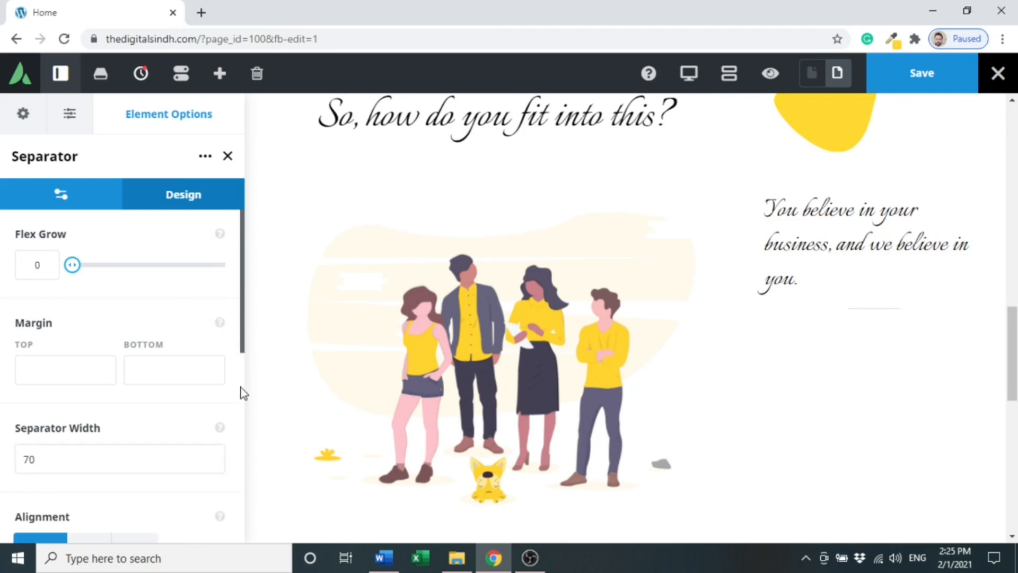
pyautogui.moveTo(241, 350); pyautogui.dragTo(242, 425)
pyautogui.click(89, 375)
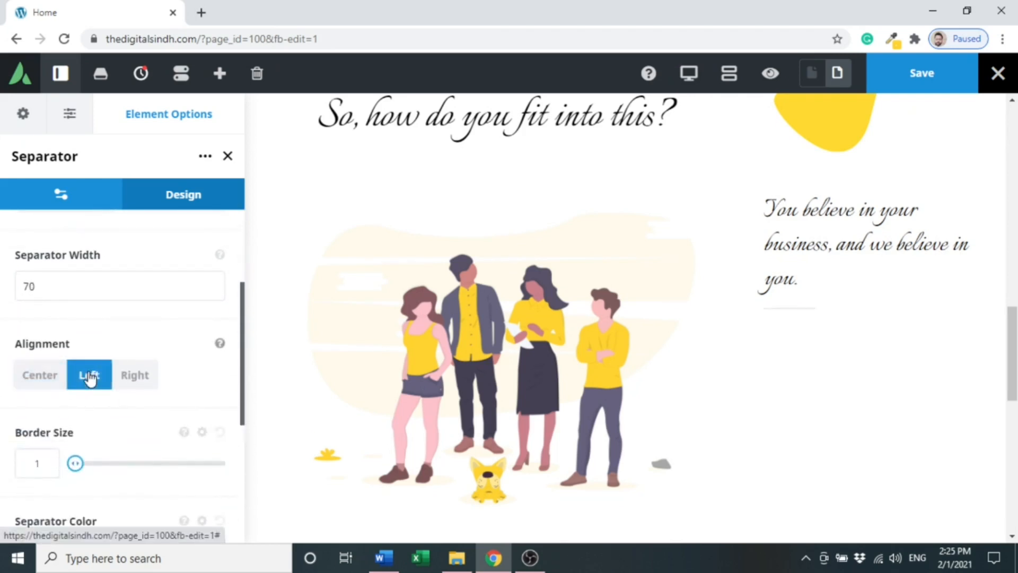
# Step: Set the separator's border size to 3
pyautogui.click(51, 470)
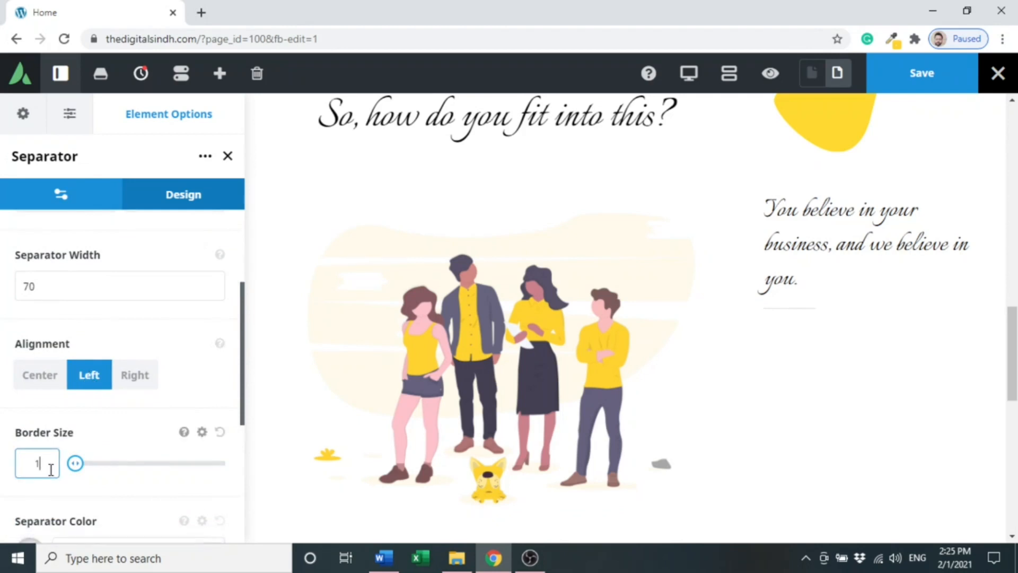
pyautogui.press('BackSpace')
pyautogui.write('3')
pyautogui.click(99, 437)
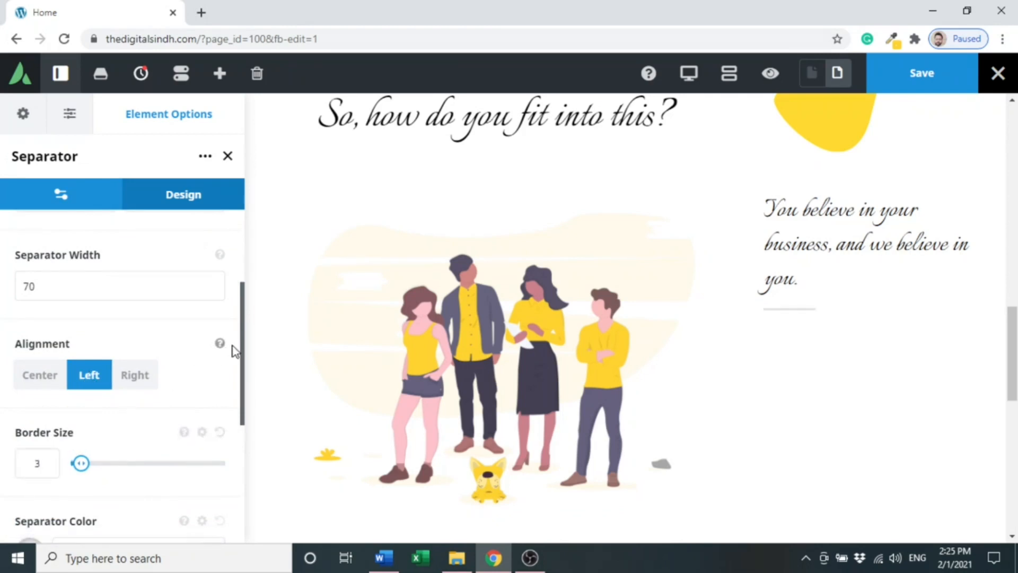
# Step: Copy the yellow #FFD230 from the color picker extension and apply it as the separator color
pyautogui.moveTo(242, 352); pyautogui.dragTo(231, 440)
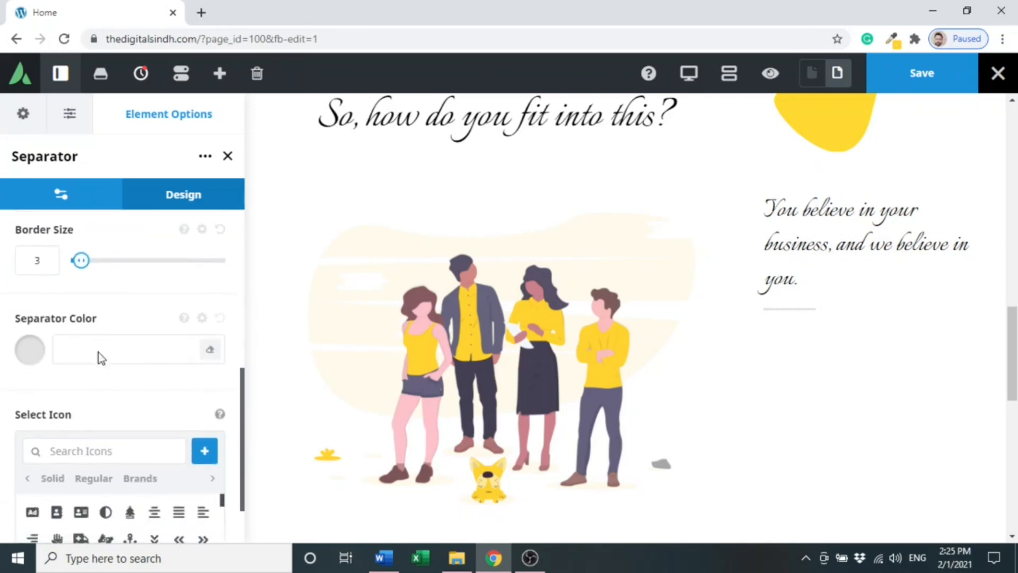
pyautogui.click(75, 348)
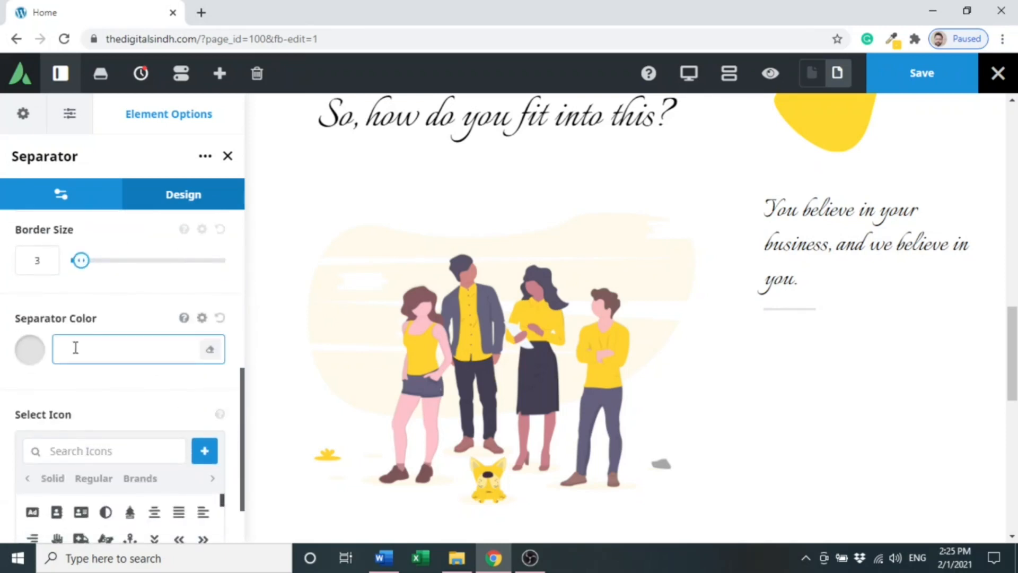
pyautogui.click(892, 43)
pyautogui.click(838, 111)
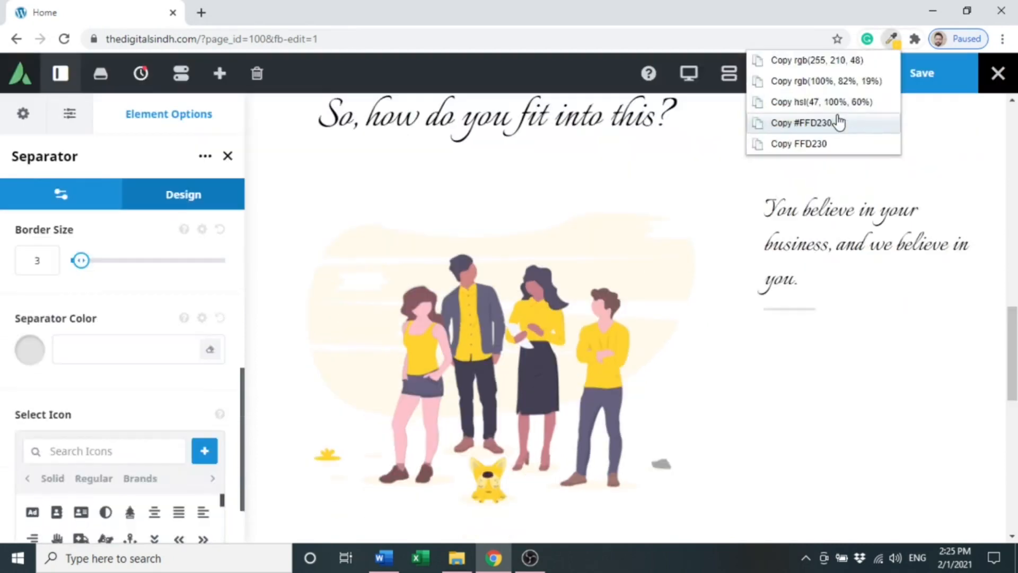
pyautogui.click(829, 122)
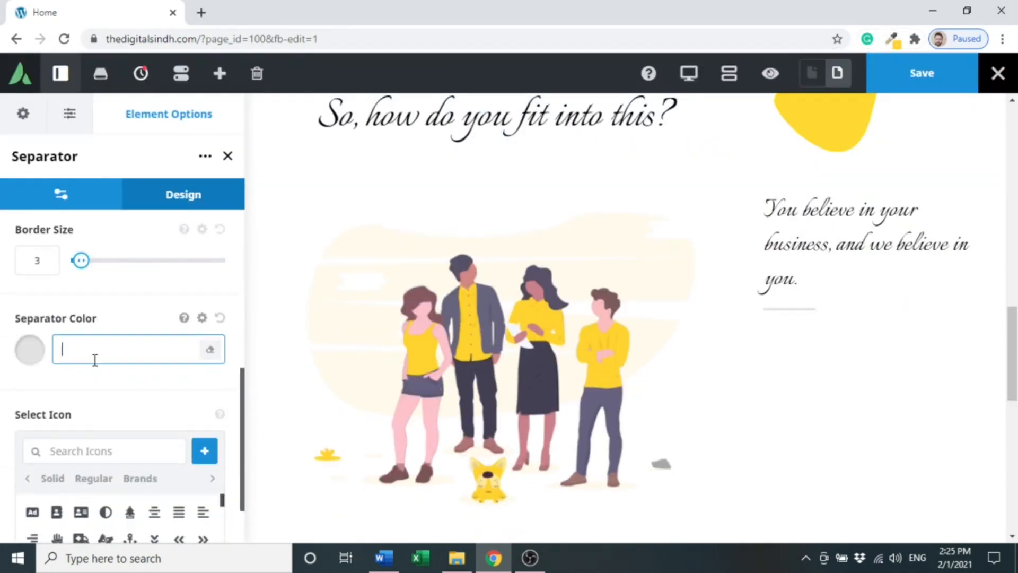
pyautogui.hotkey('ctrl', 'v')
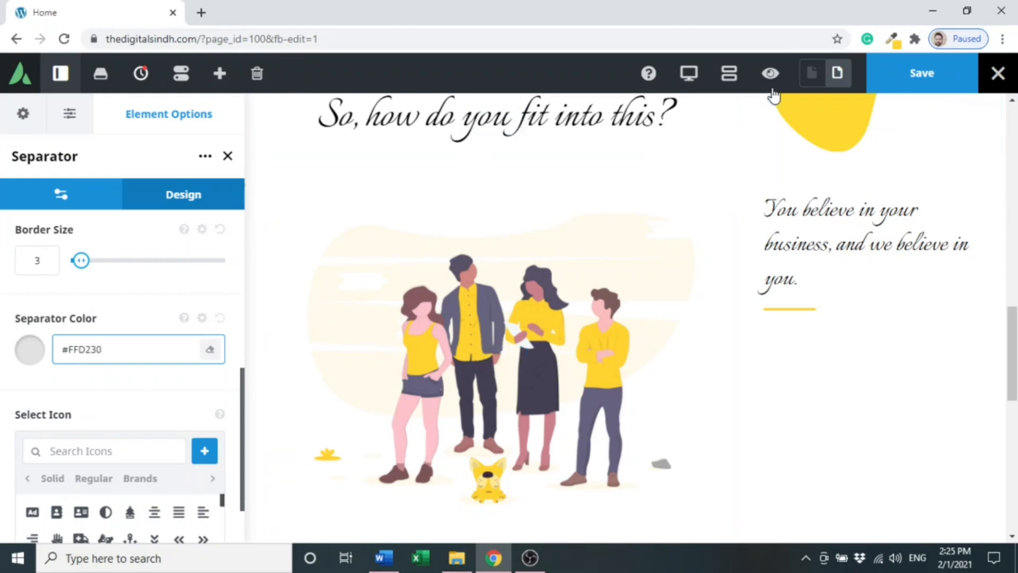
# Step: Preview the yellow separator on the page and add a Text Block element below it in the 1/3 column
pyautogui.click(770, 74)
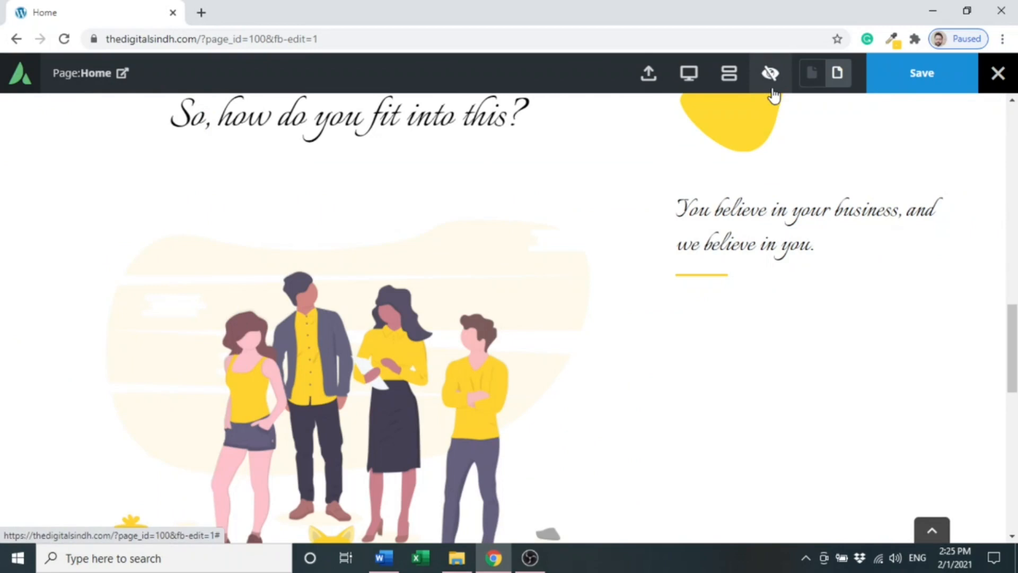
pyautogui.click(769, 88)
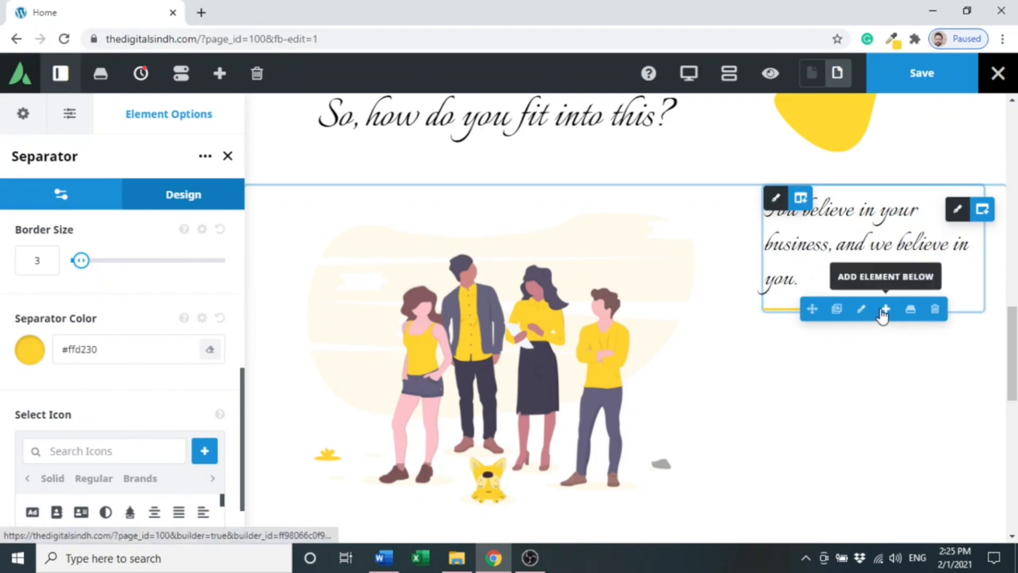
pyautogui.click(881, 316)
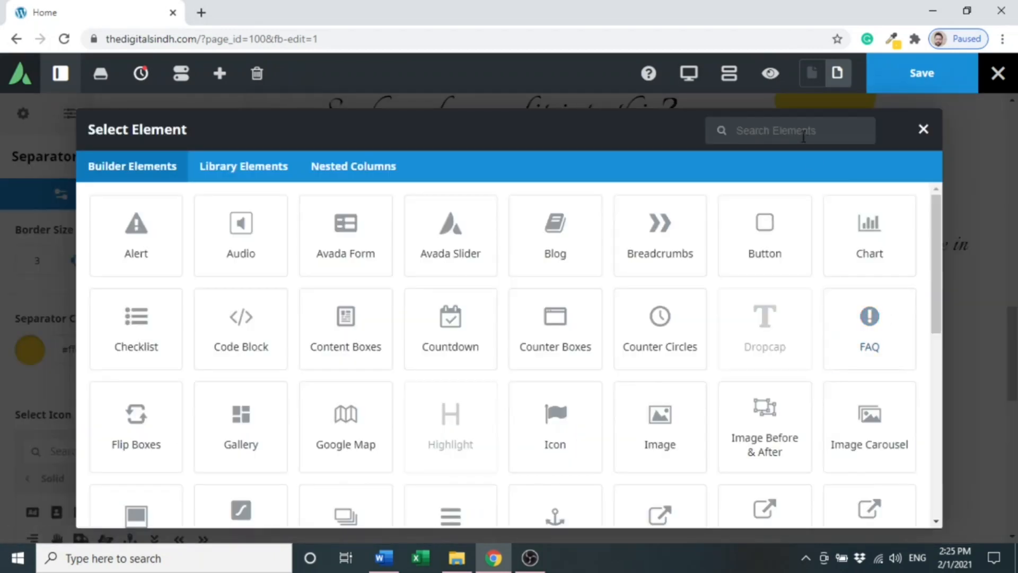
pyautogui.write('text')
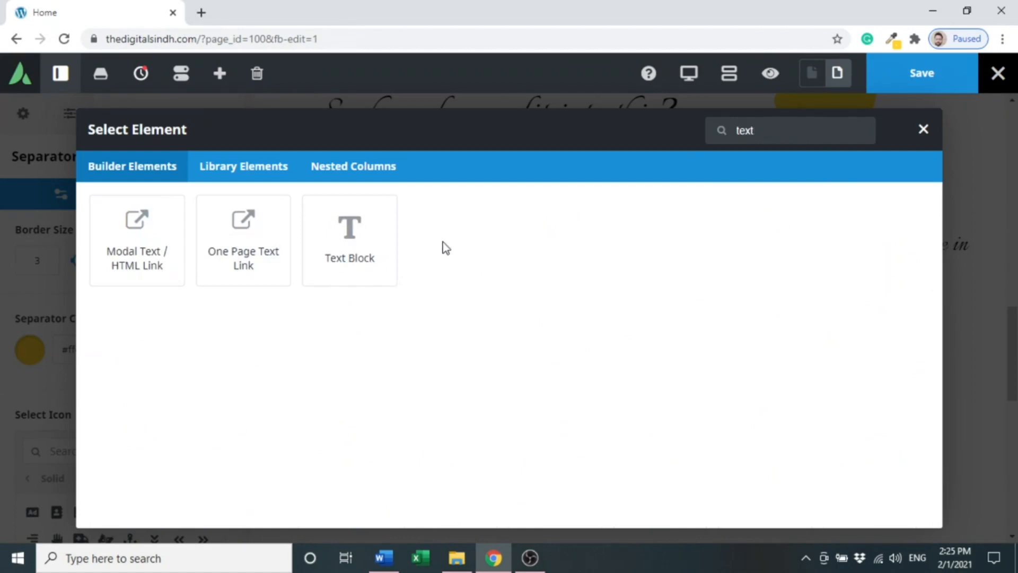
pyautogui.click(346, 245)
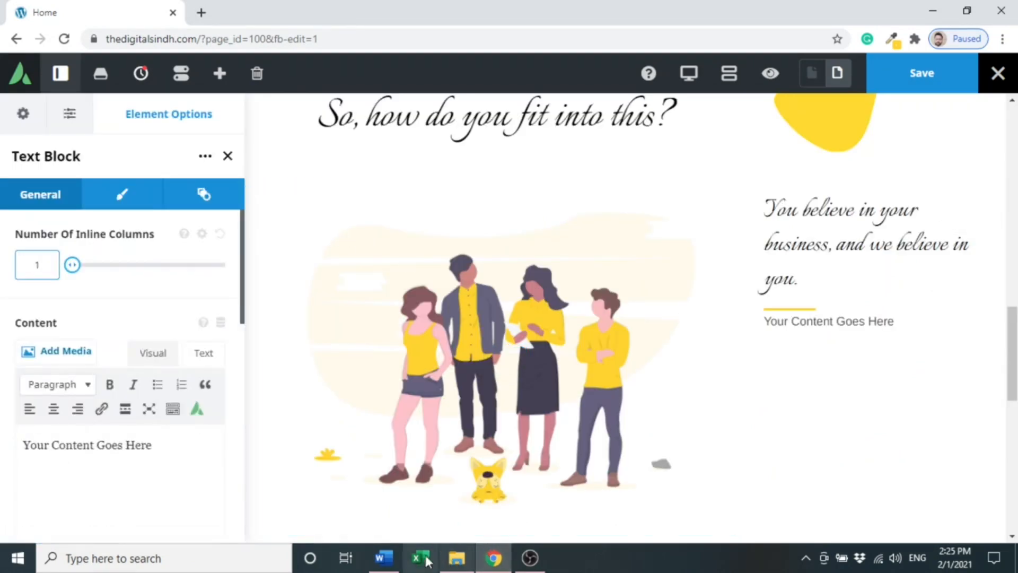
# Step: Copy the paragraph starting "We are here for the go-getters" from the Content document in Word and replace the text block's placeholder with it
pyautogui.click(383, 558)
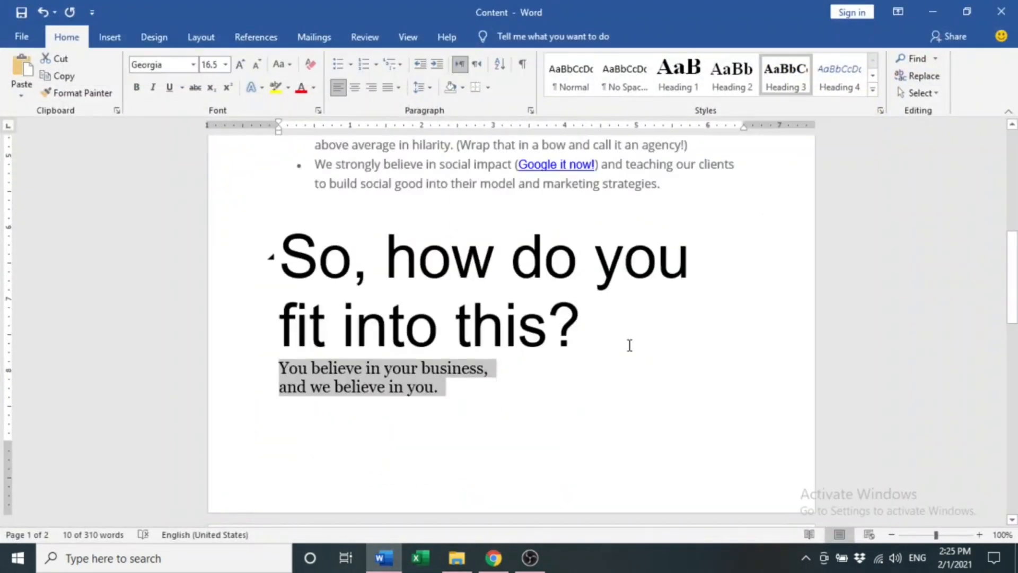
pyautogui.scroll(-5, 1012, 273)
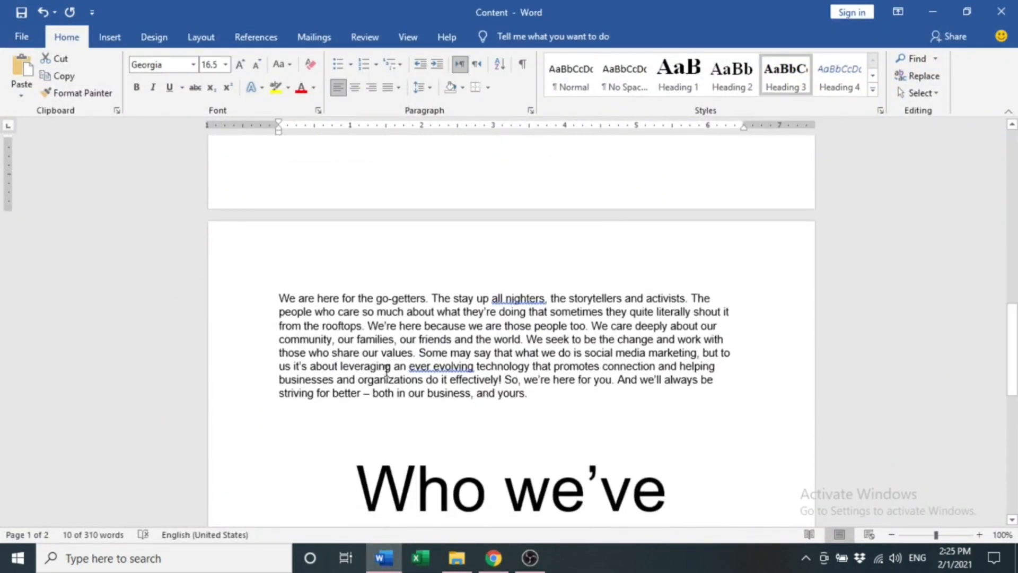
pyautogui.tripleClick(520, 388)
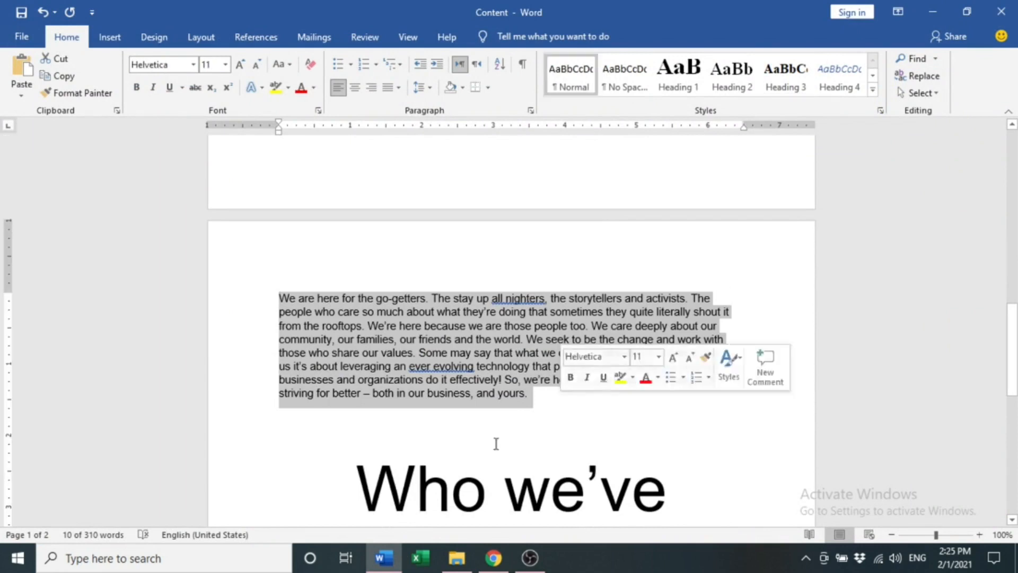
pyautogui.click(503, 567)
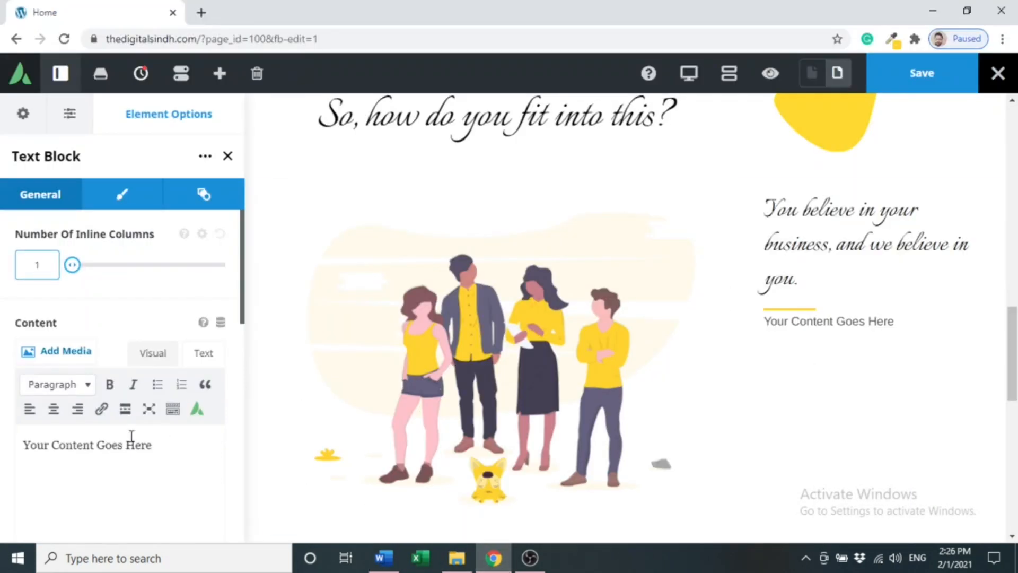
pyautogui.doubleClick(812, 322)
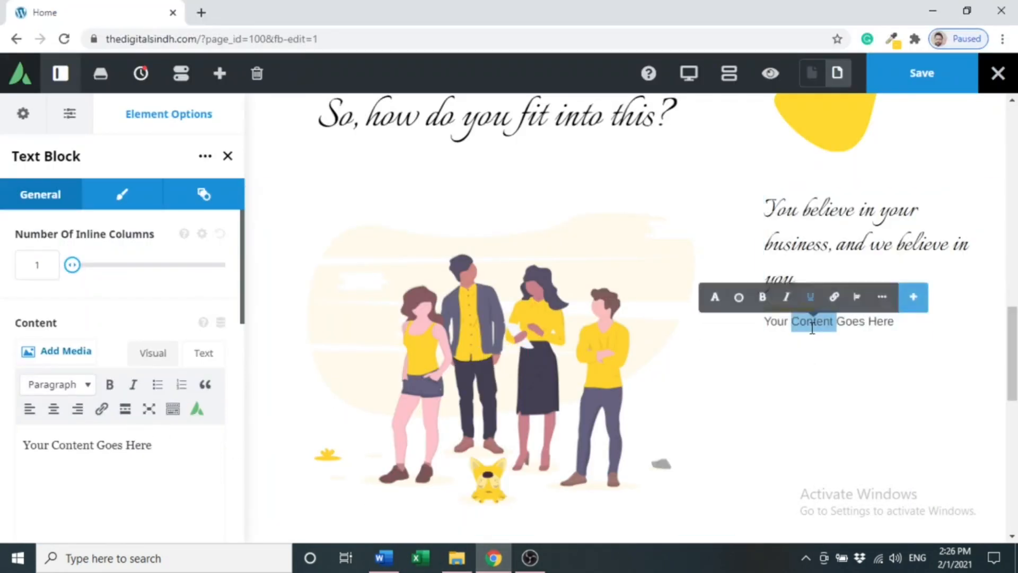
pyautogui.tripleClick(812, 322)
pyautogui.hotkey('ctrl', 'v')
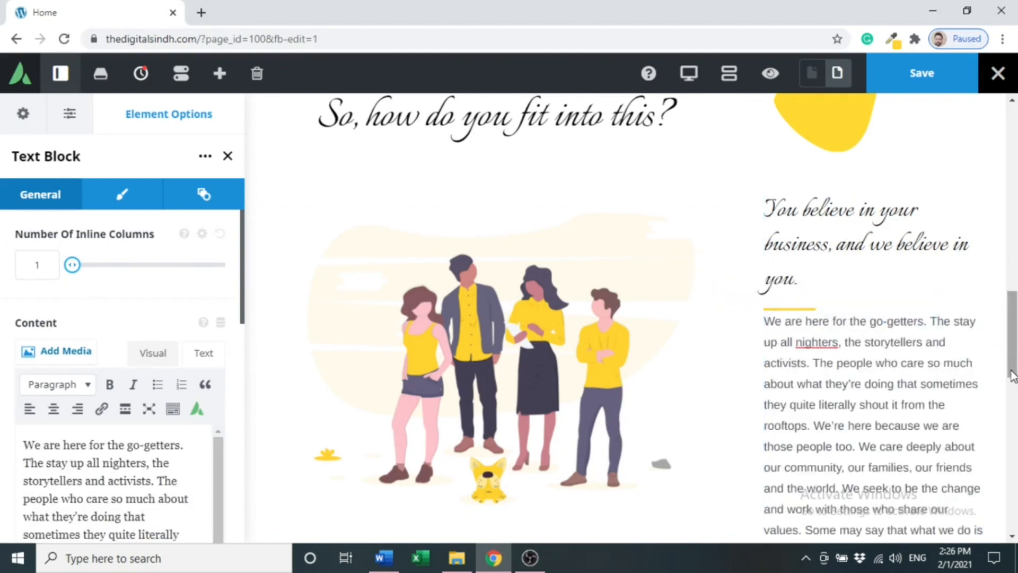
# Step: Try shortening the text block by deleting from "but to us it's" through "striving for better", and preview the page
pyautogui.moveTo(1012, 362); pyautogui.dragTo(1013, 405)
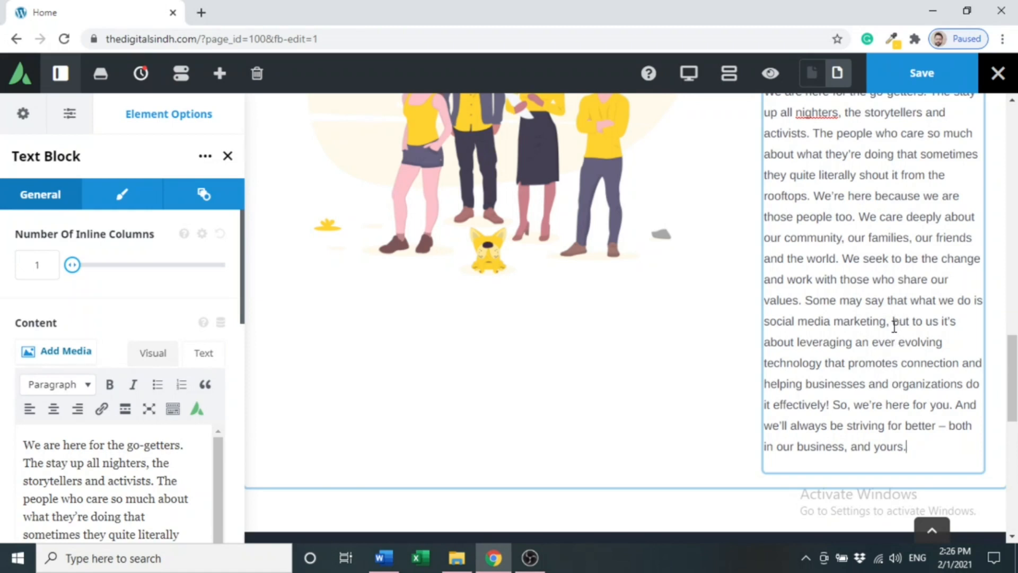
pyautogui.moveTo(894, 325); pyautogui.dragTo(940, 423)
pyautogui.press('BackSpace')
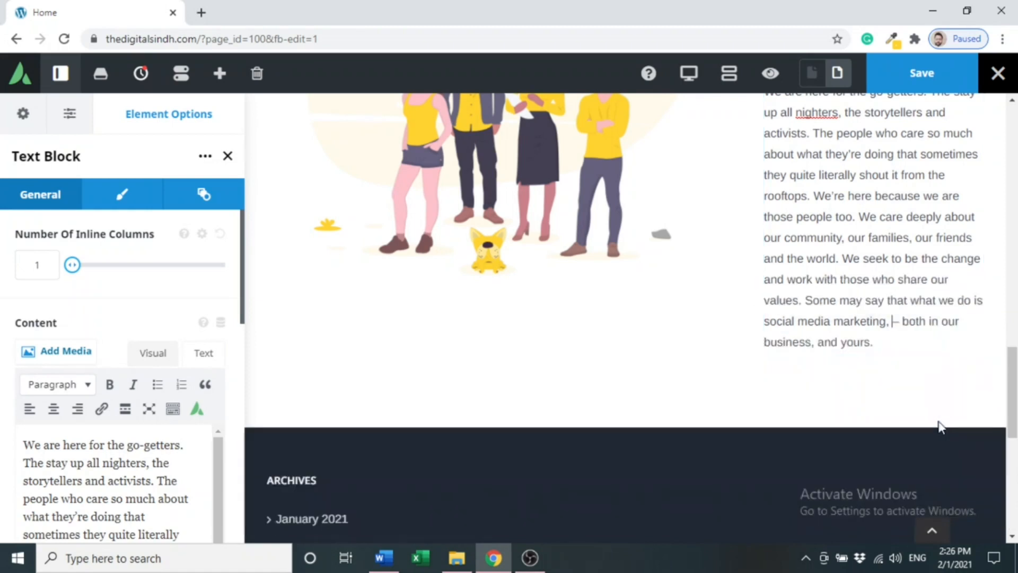
pyautogui.click(771, 74)
pyautogui.moveTo(1010, 386)
pyautogui.mouseDown()
pyautogui.moveTo(1014, 353)
pyautogui.moveTo(1014, 376)
pyautogui.mouseUp()
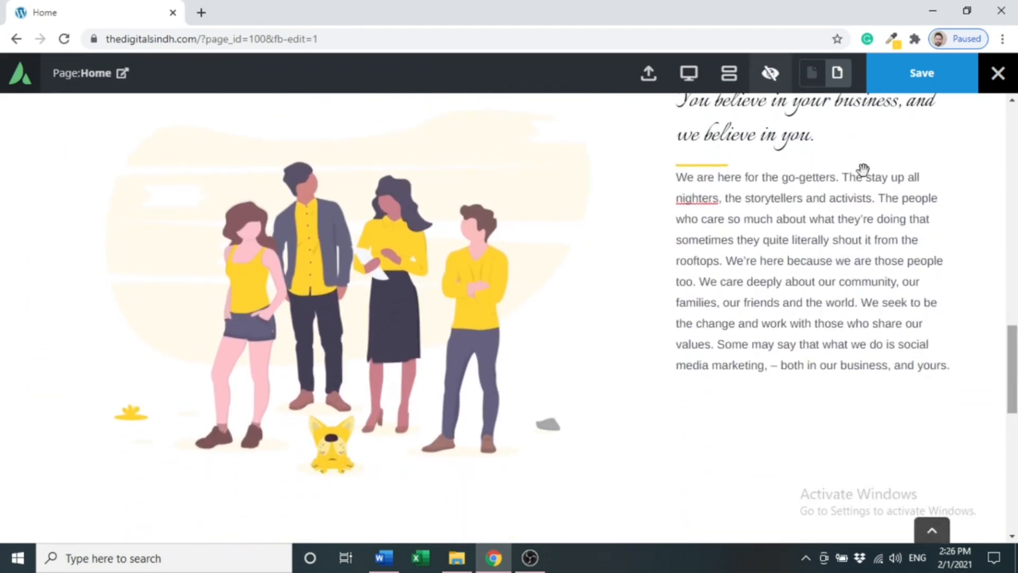
pyautogui.click(772, 74)
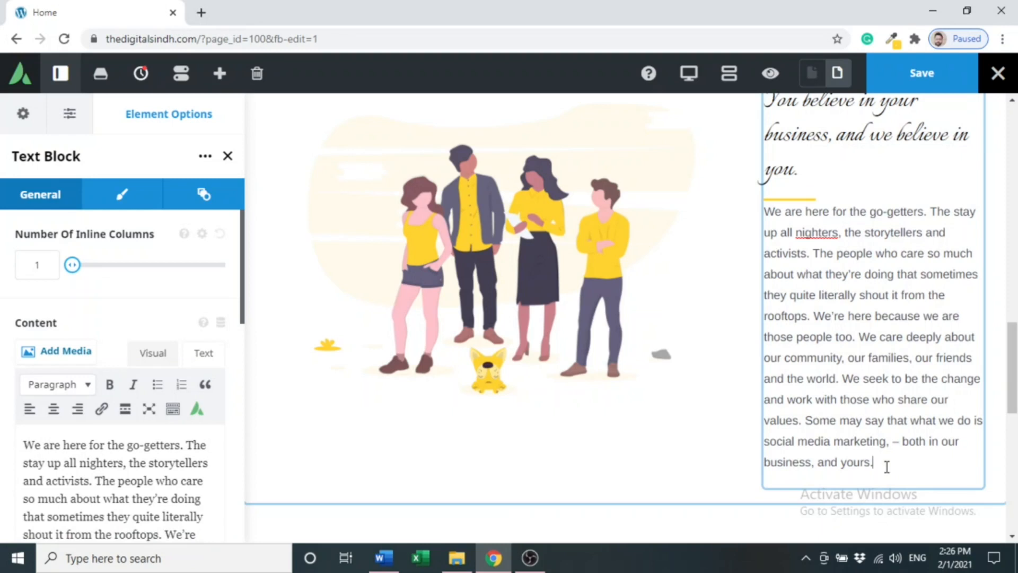
# Step: Undo the last deletion in the text block and clear the text selection
pyautogui.hotkey('ctrl', 'z')
pyautogui.moveTo(1013, 392); pyautogui.dragTo(1013, 400)
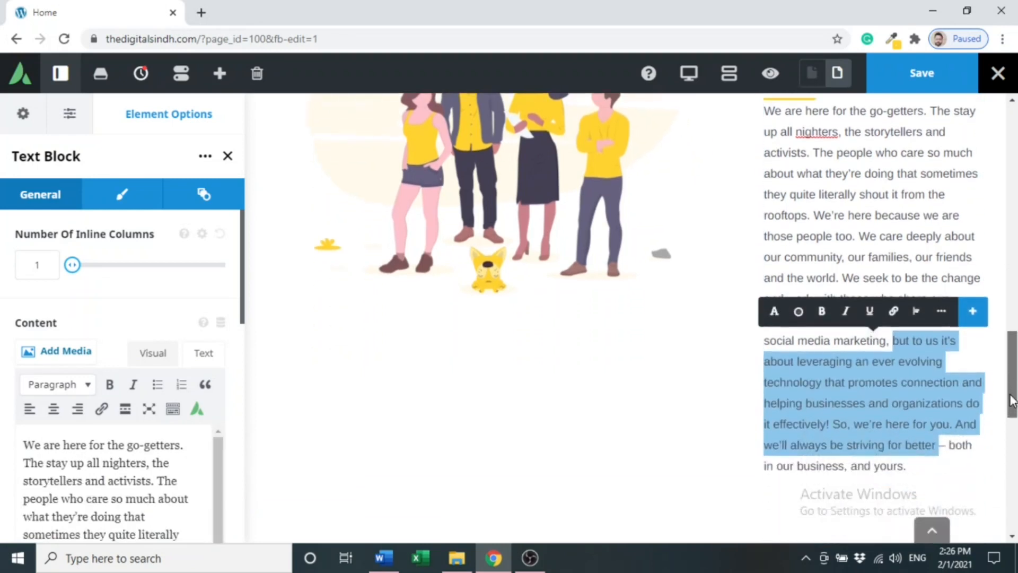
pyautogui.click(941, 403)
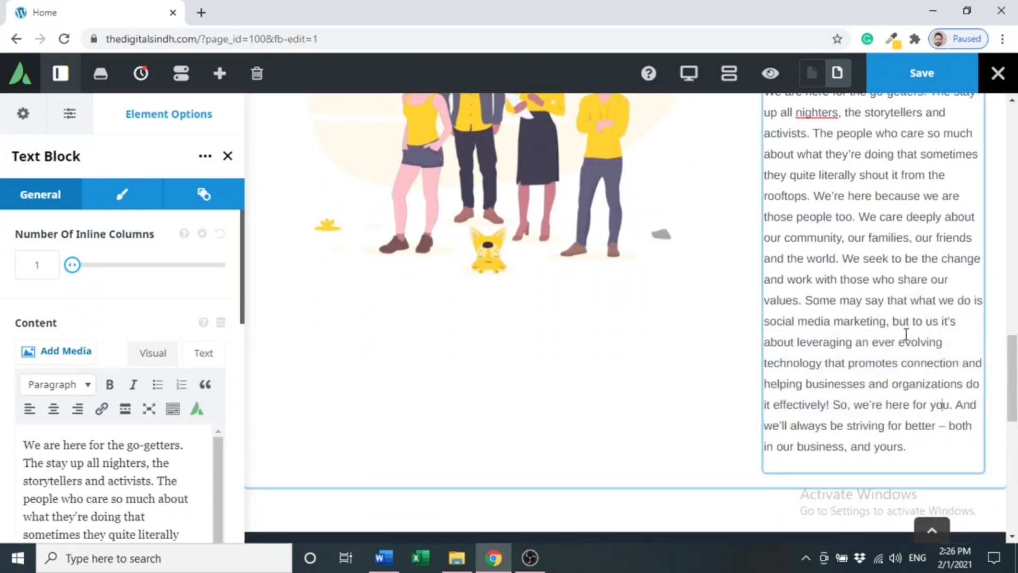
# Step: Delete "but to us it's about leveraging an ever evolving" and the extra space from the text block's paragraph
pyautogui.moveTo(895, 320); pyautogui.dragTo(945, 343)
pyautogui.press('BackSpace')
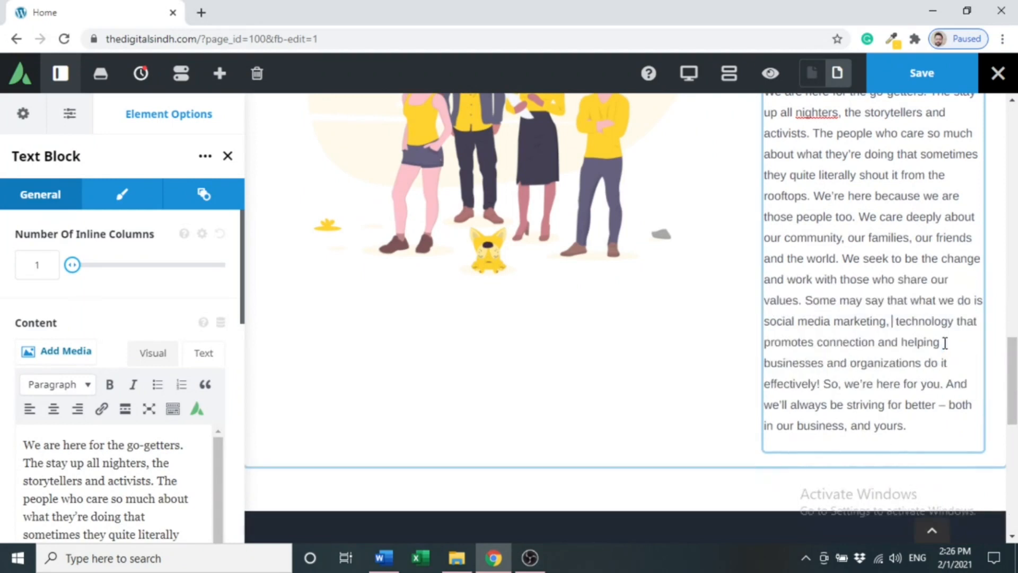
pyautogui.press('BackSpace')
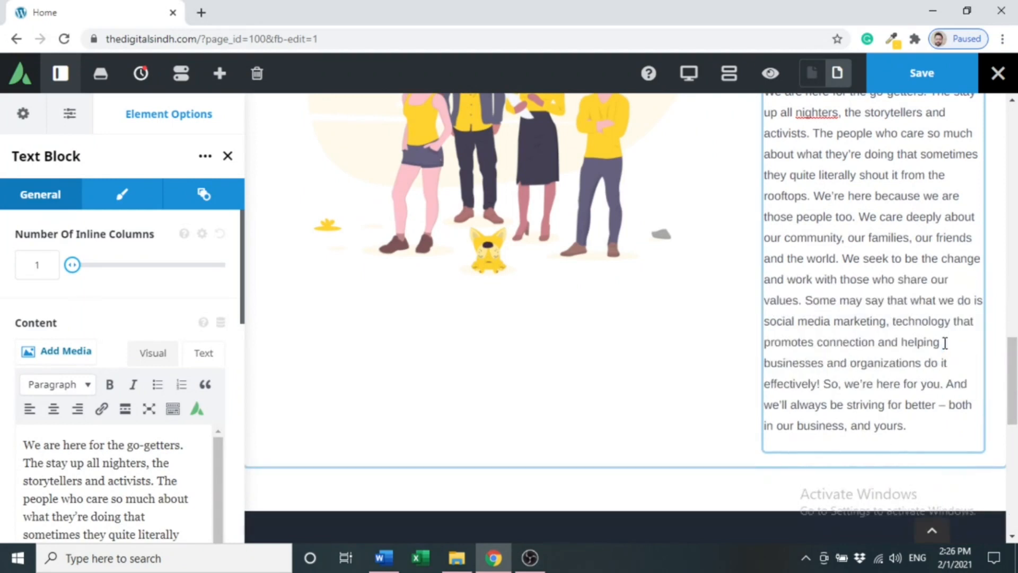
# Step: Set the text block's font size to 16 and its letter spacing to 1
pyautogui.click(110, 197)
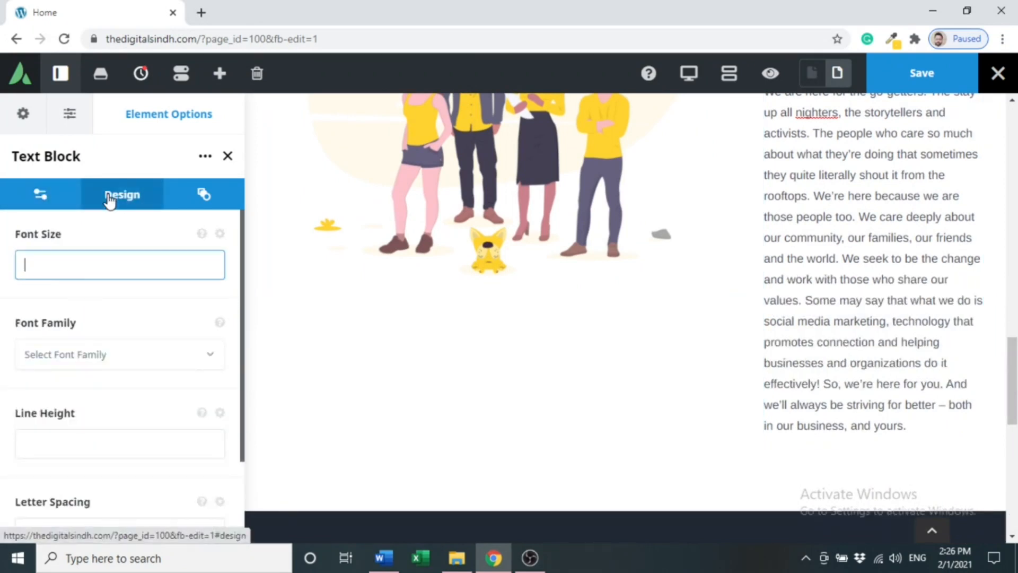
pyautogui.write('2')
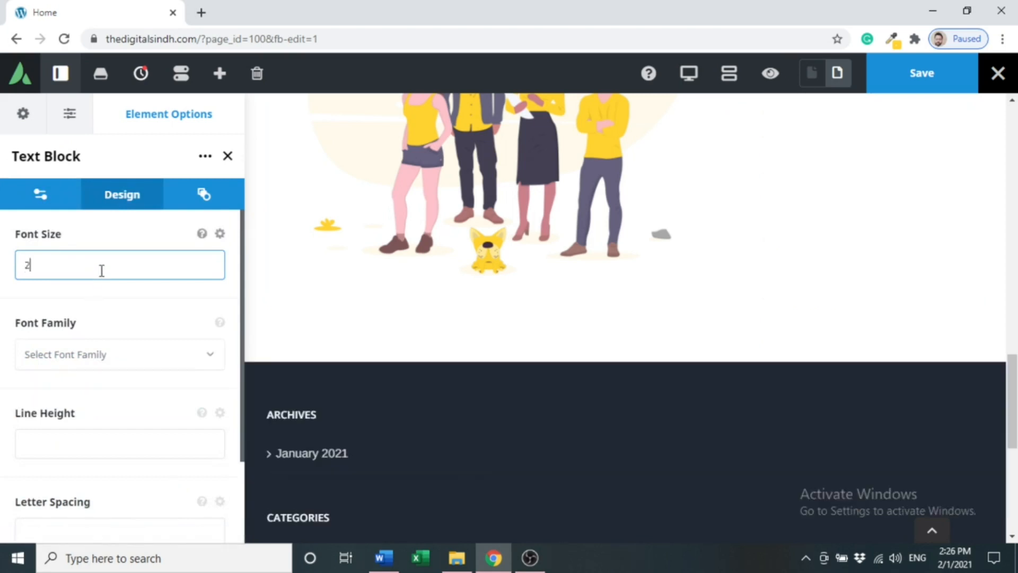
pyautogui.write('0')
pyautogui.press('BackSpace')
pyautogui.press('BackSpace')
pyautogui.write('16')
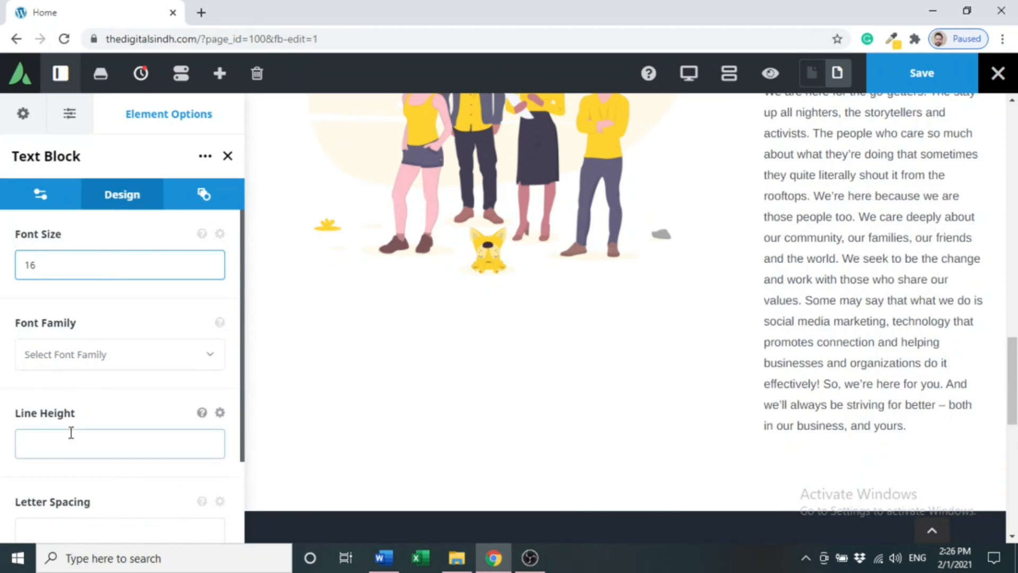
pyautogui.click(114, 522)
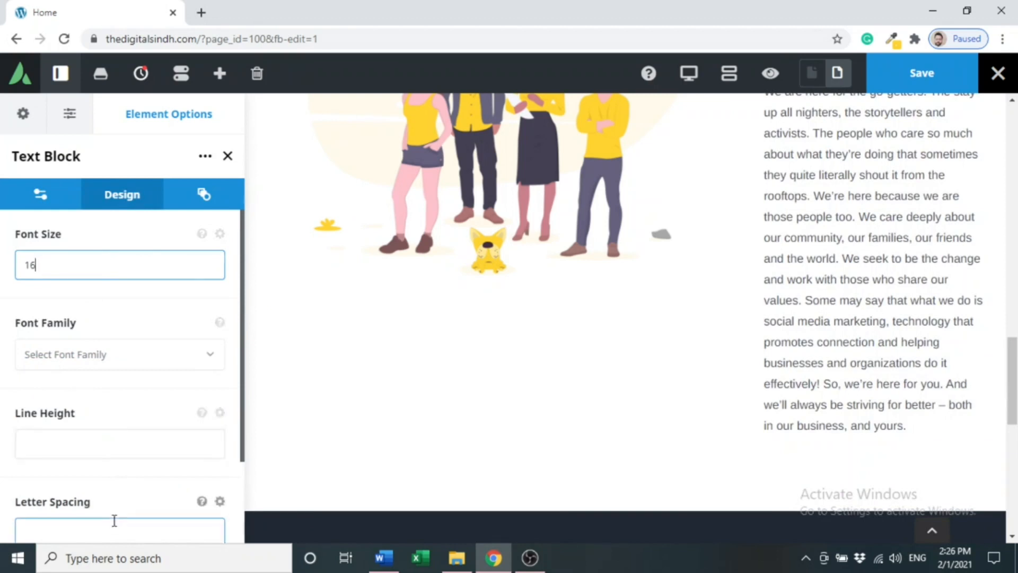
pyautogui.write('1')
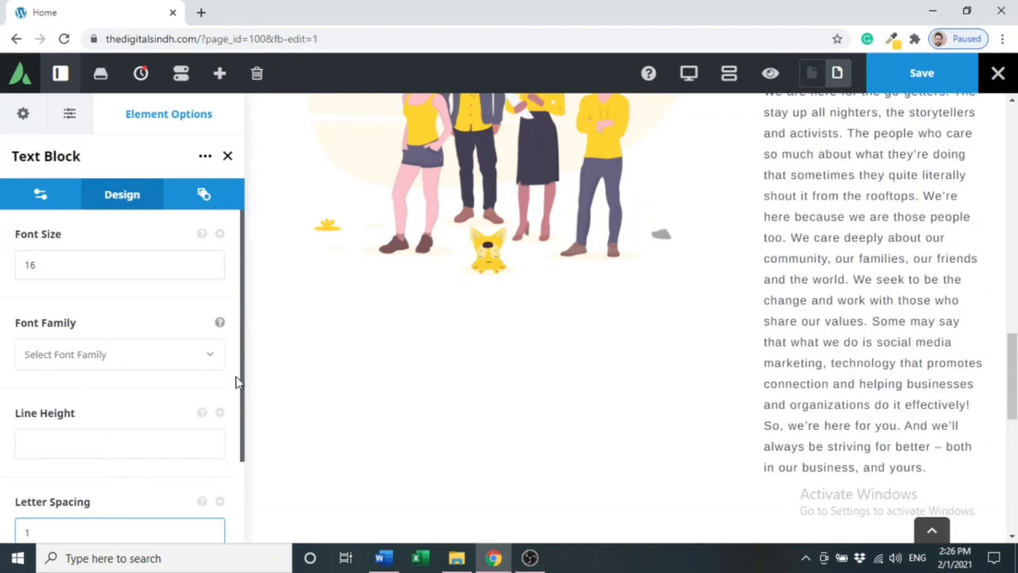
# Step: Preview the page and examine the layout and spacing of the "So, how do you fit into this?" section
pyautogui.click(766, 75)
pyautogui.scroll(3, 962, 350)
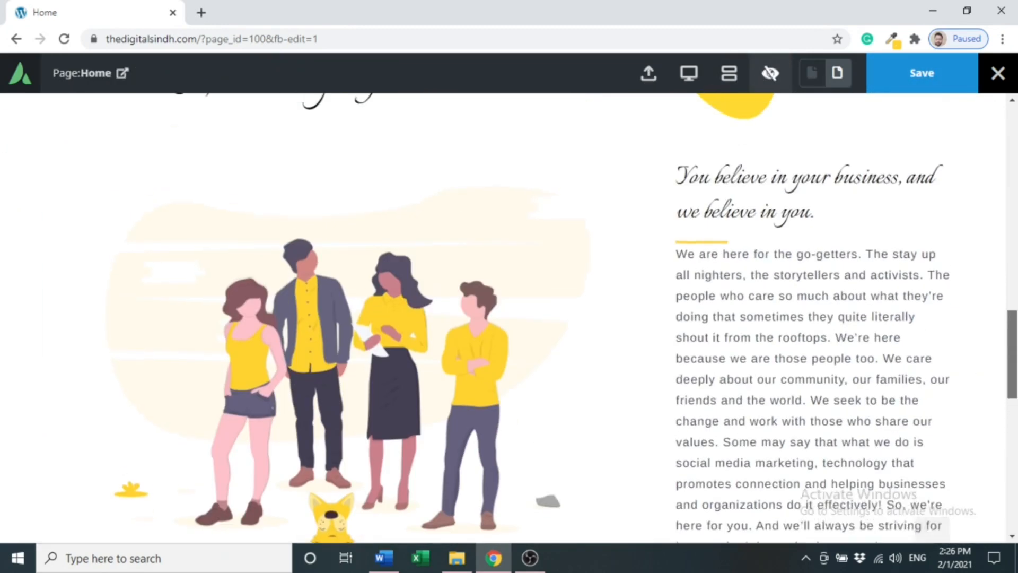
pyautogui.scroll(-1, 565, 318)
pyautogui.scroll(-2, 1015, 352)
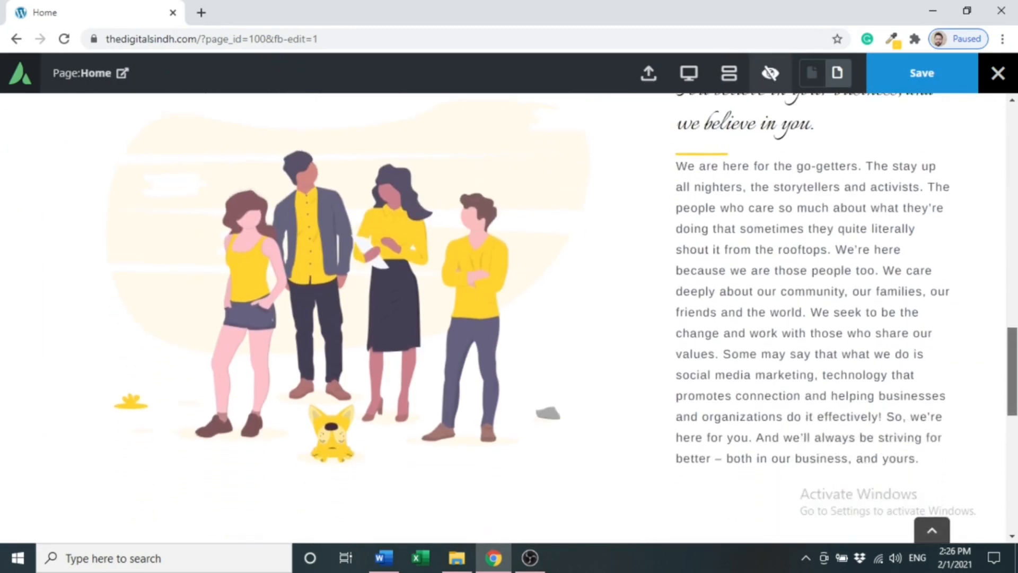
pyautogui.scroll(3, 1015, 353)
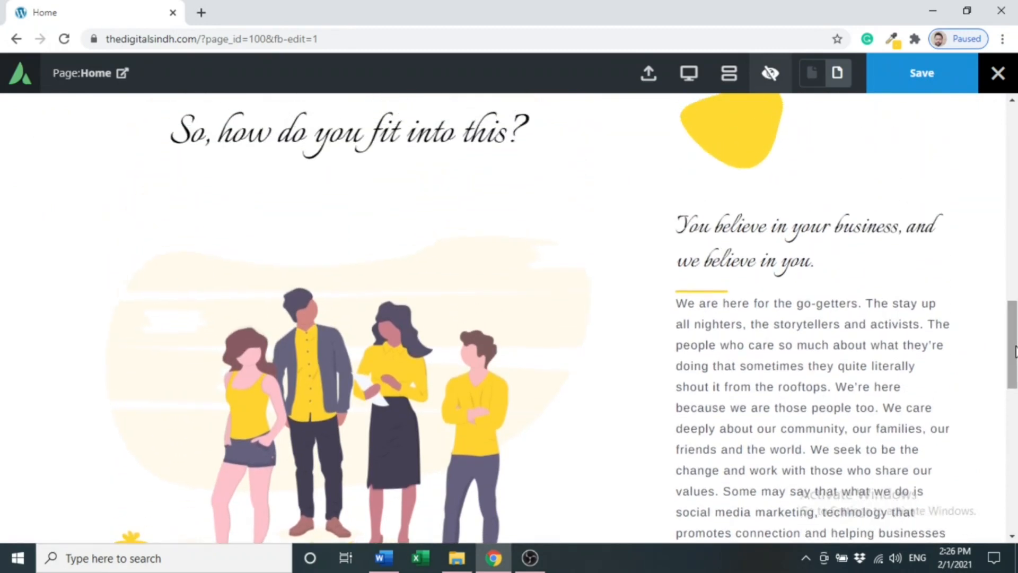
pyautogui.moveTo(1015, 352); pyautogui.dragTo(1016, 337)
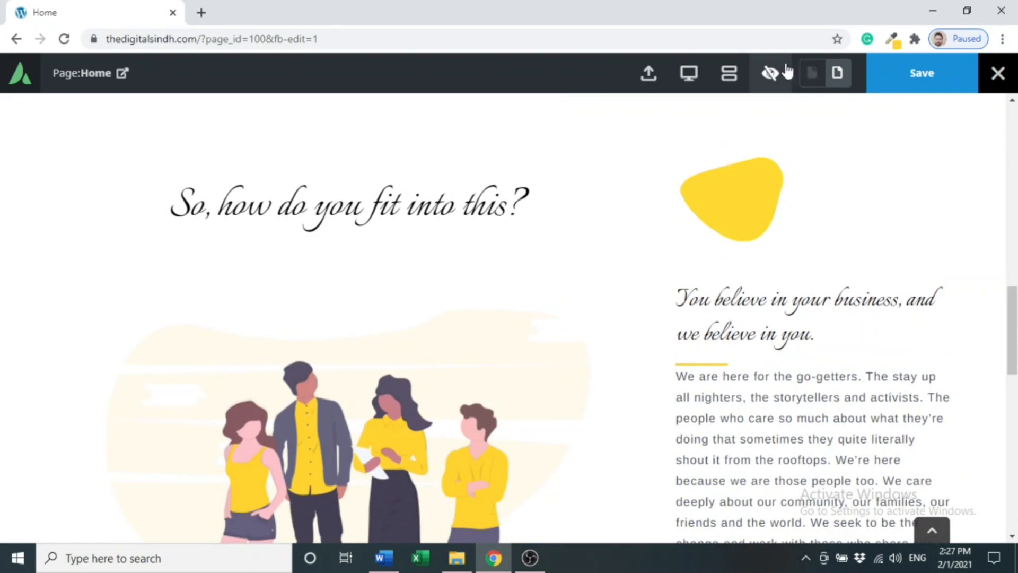
pyautogui.moveTo(1015, 324)
pyautogui.mouseDown()
pyautogui.moveTo(1014, 309)
pyautogui.moveTo(1014, 321)
pyautogui.mouseUp()
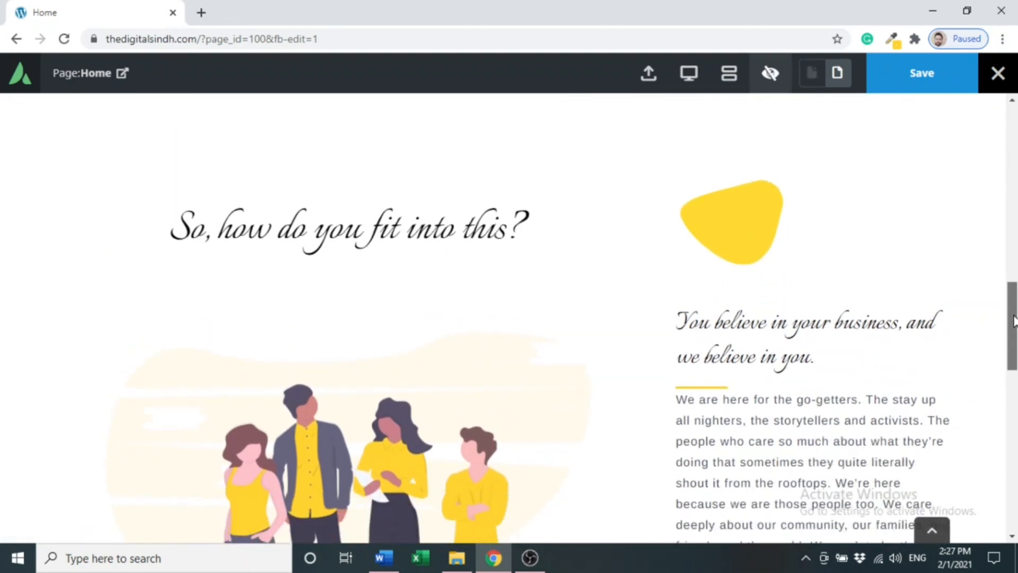
pyautogui.click(766, 89)
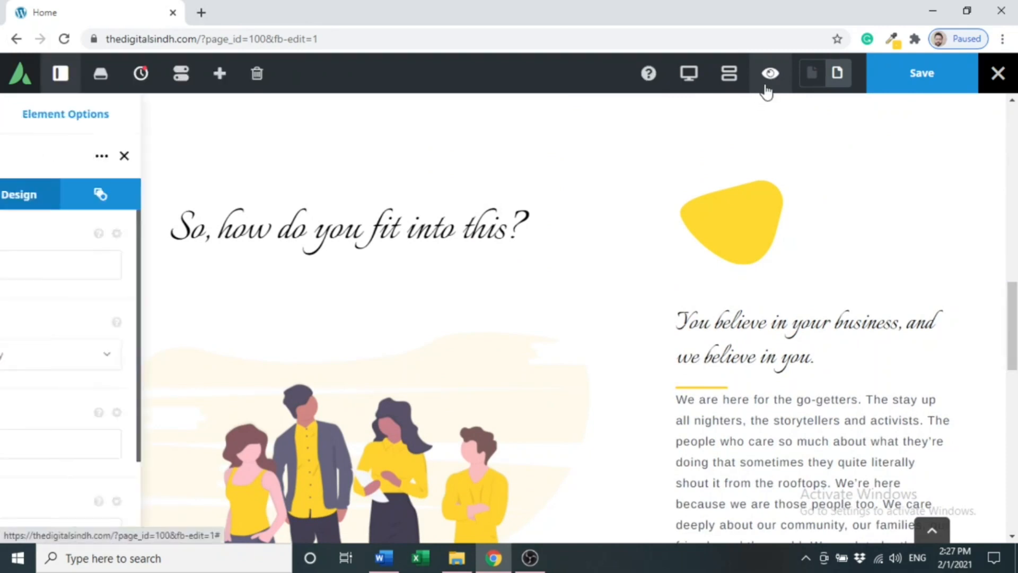
# Step: Set the bottom margin of the yellow separator under the title to 50 and preview the page
pyautogui.scroll(-2, 806, 304)
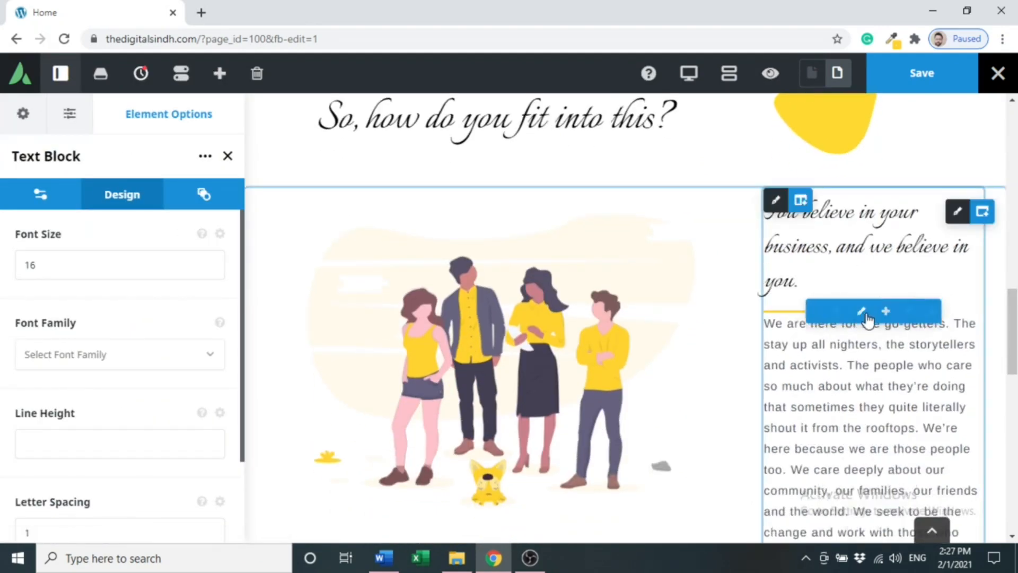
pyautogui.click(861, 312)
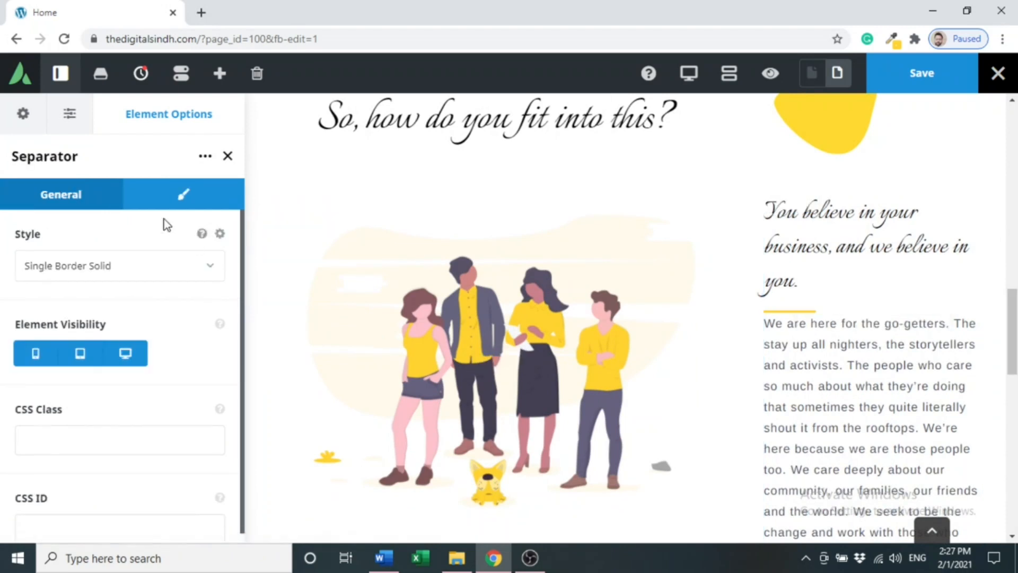
pyautogui.click(172, 204)
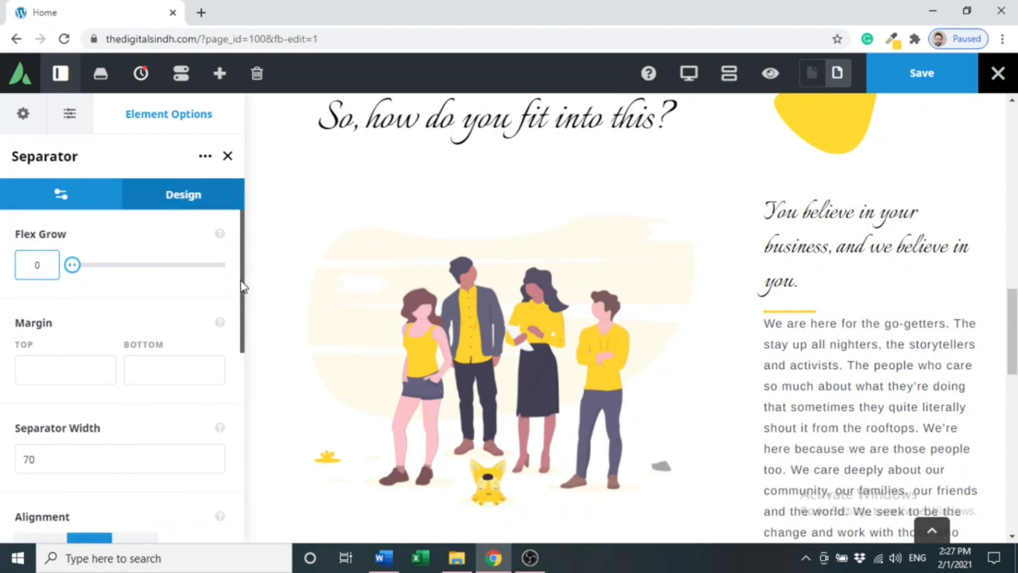
pyautogui.moveTo(241, 286); pyautogui.dragTo(240, 395)
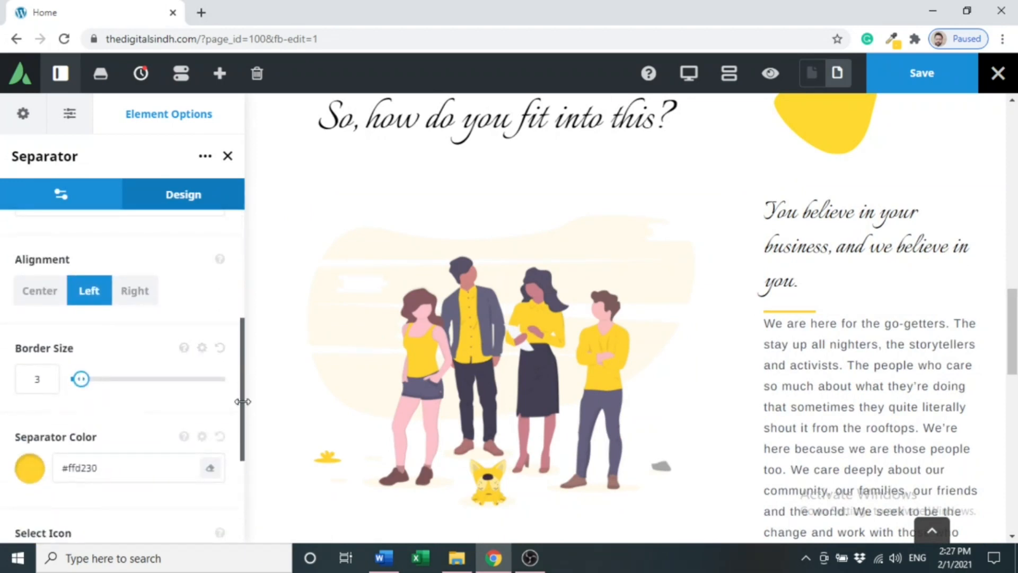
pyautogui.moveTo(241, 402); pyautogui.dragTo(245, 300)
pyautogui.click(95, 370)
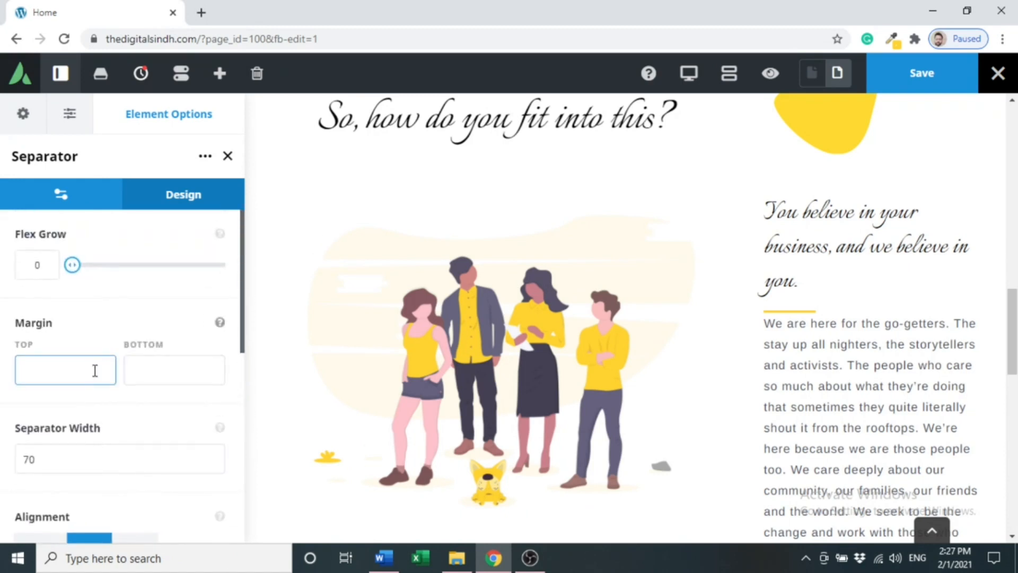
pyautogui.press('Tab')
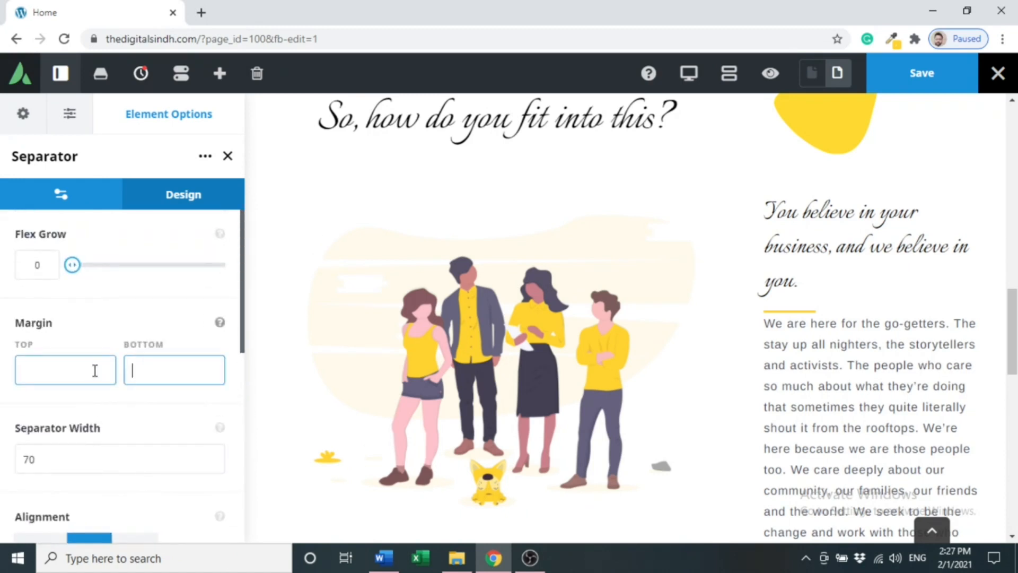
pyautogui.write('50')
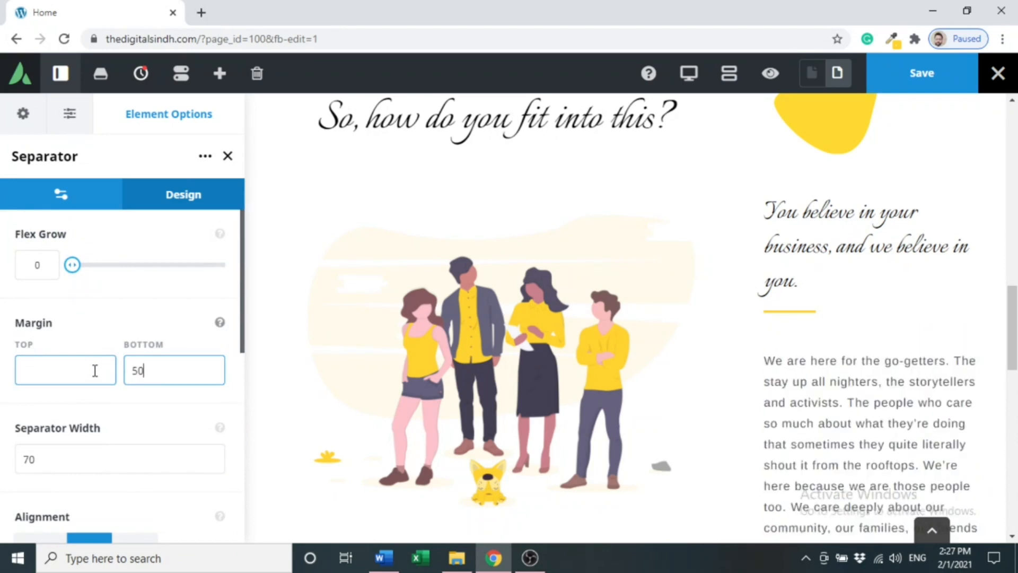
pyautogui.click(769, 72)
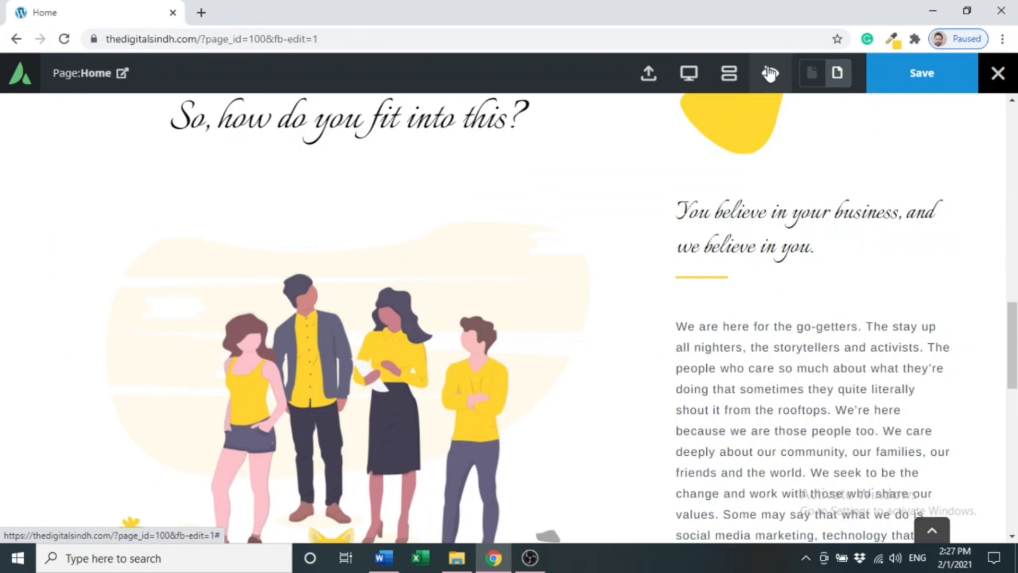
pyautogui.click(770, 72)
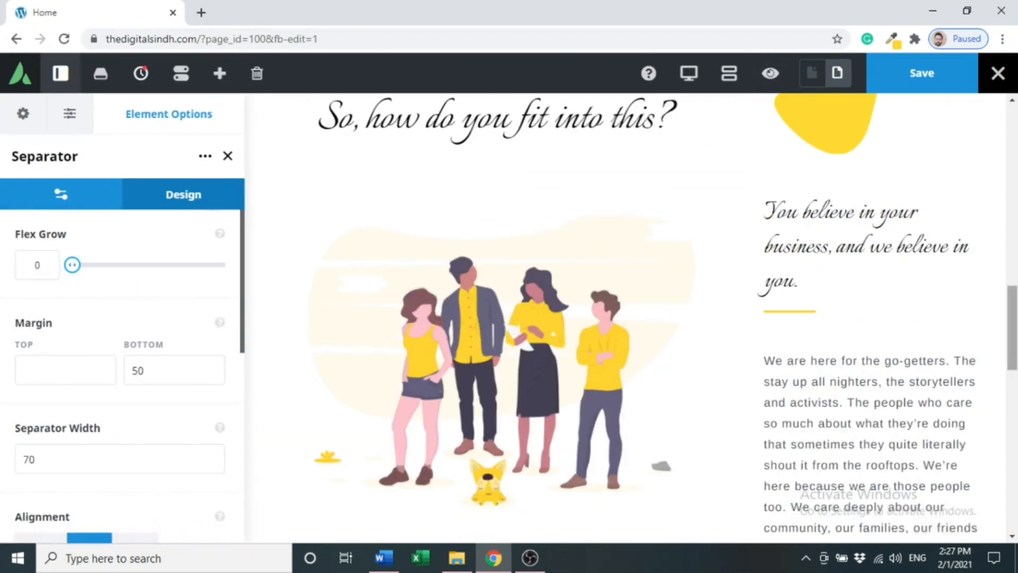
# Step: Set the top margin of the 2/3 column holding the team image to -40
pyautogui.scroll(-2, 631, 258)
pyautogui.scroll(1, 631, 258)
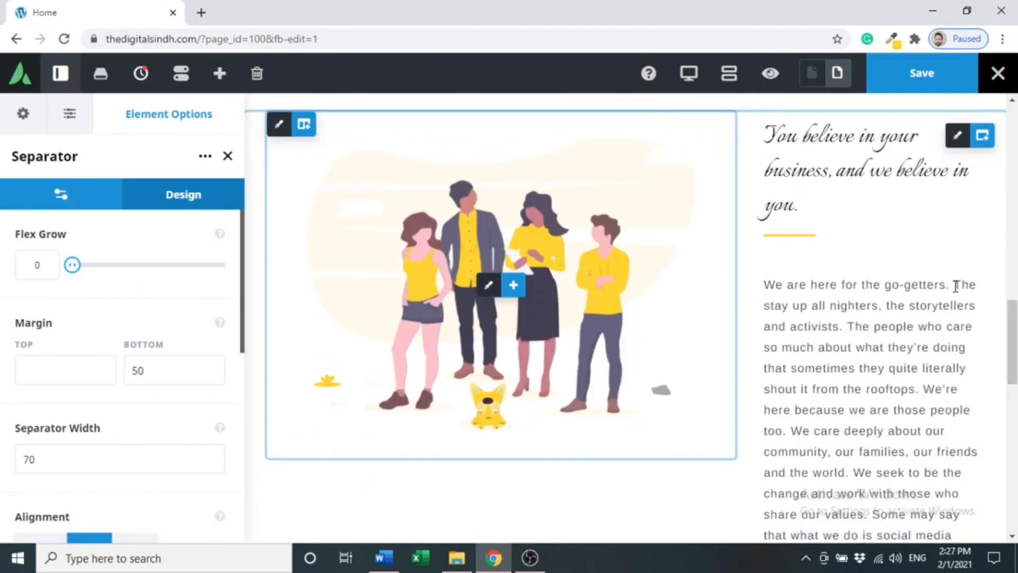
pyautogui.scroll(3, 524, 295)
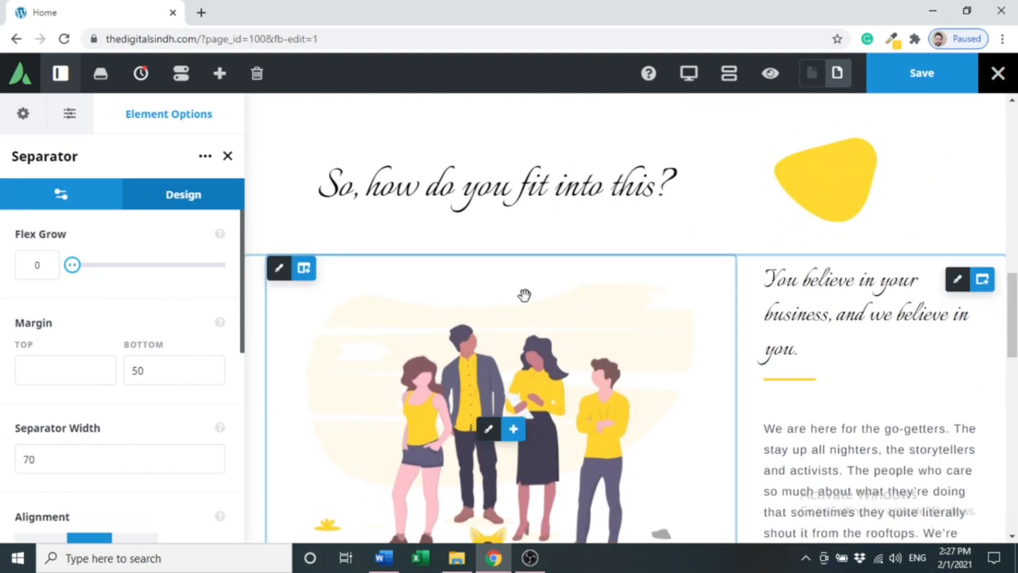
pyautogui.click(278, 277)
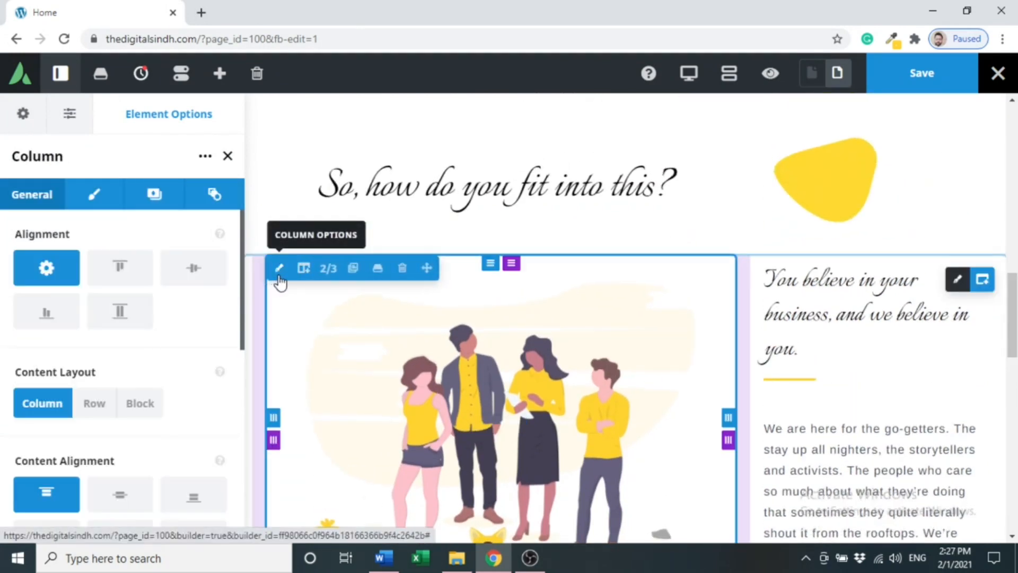
pyautogui.click(106, 201)
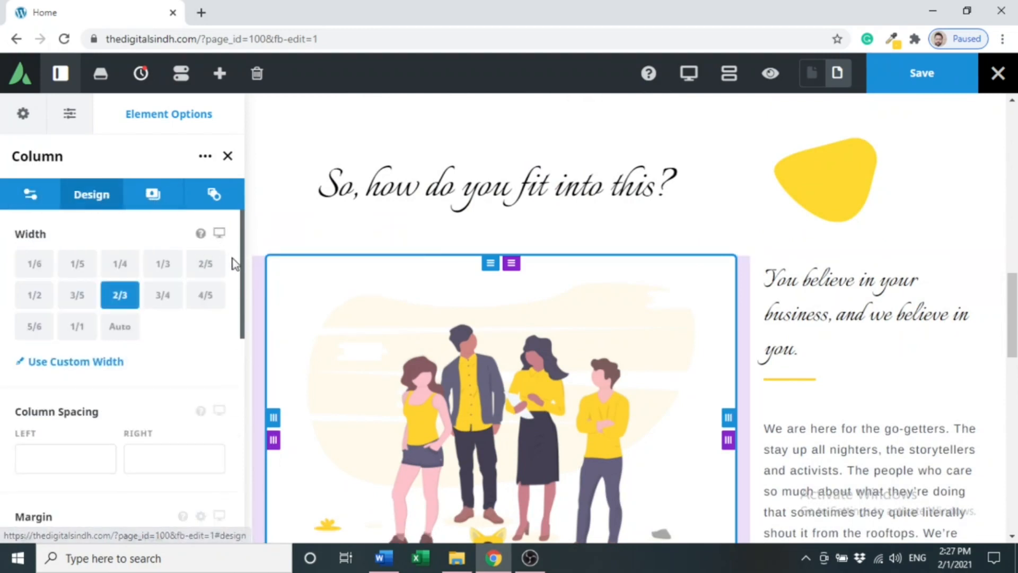
pyautogui.moveTo(240, 316); pyautogui.dragTo(241, 367)
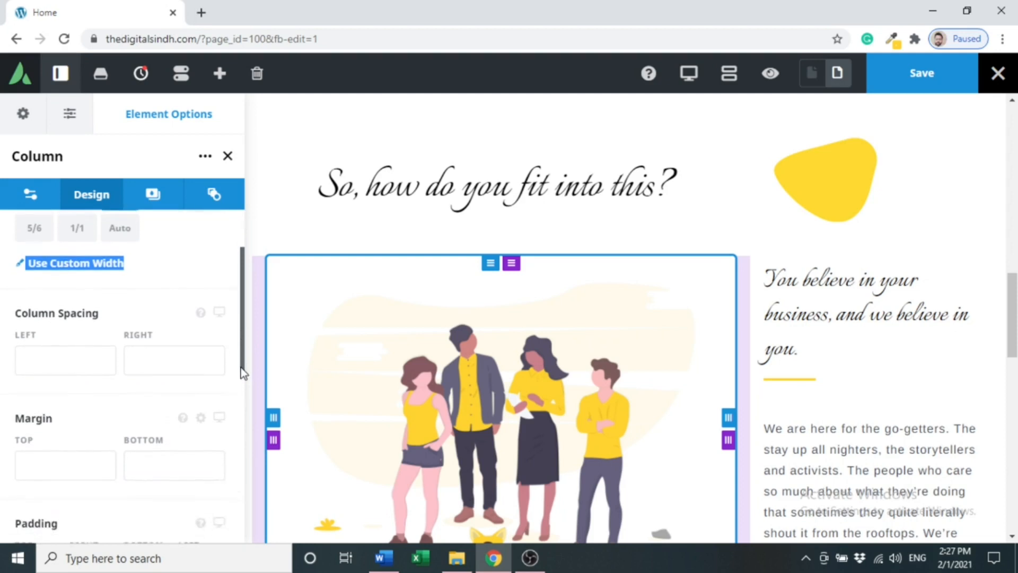
pyautogui.click(30, 462)
pyautogui.write('-20')
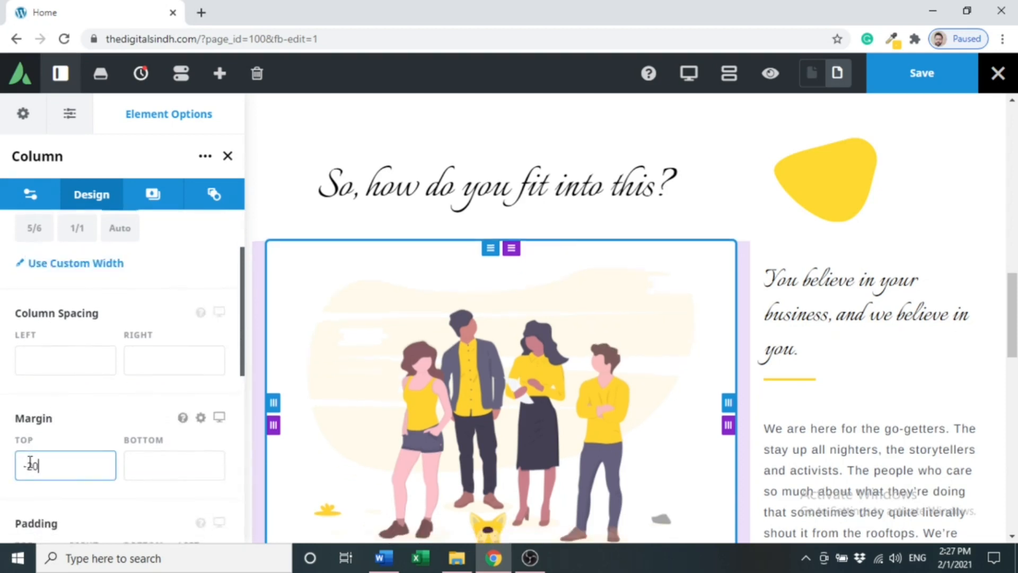
pyautogui.press('BackSpace')
pyautogui.press('BackSpace')
pyautogui.press('BackSpace')
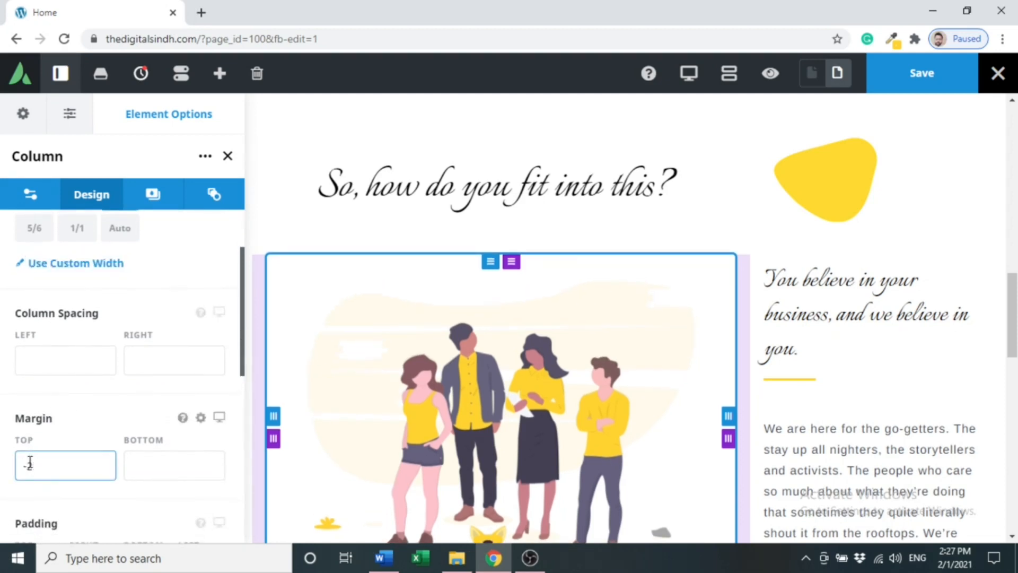
pyautogui.write('-40')
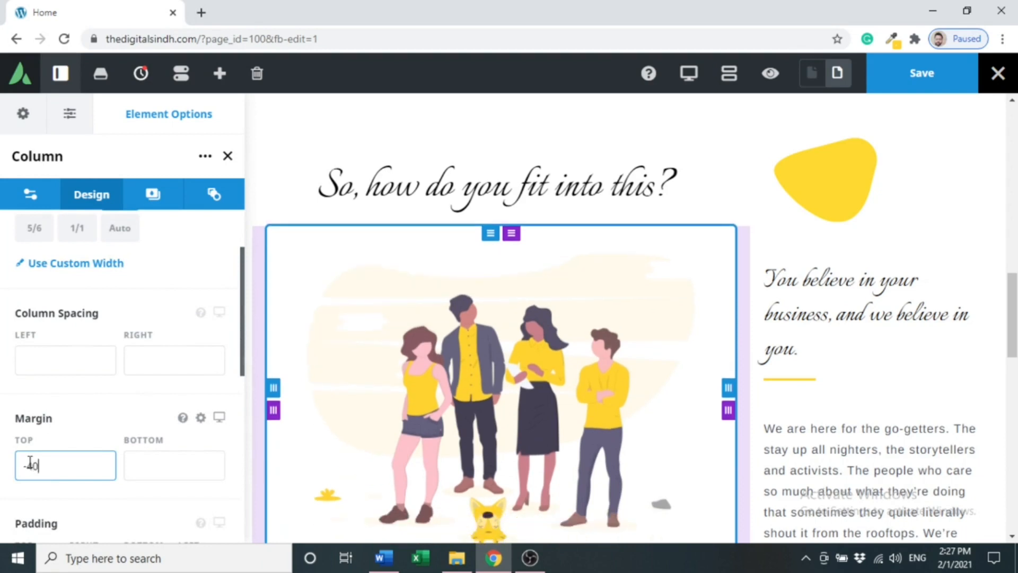
# Step: Preview the page and examine how the team image lines up with the text column
pyautogui.click(768, 79)
pyautogui.scroll(-4, 509, 318)
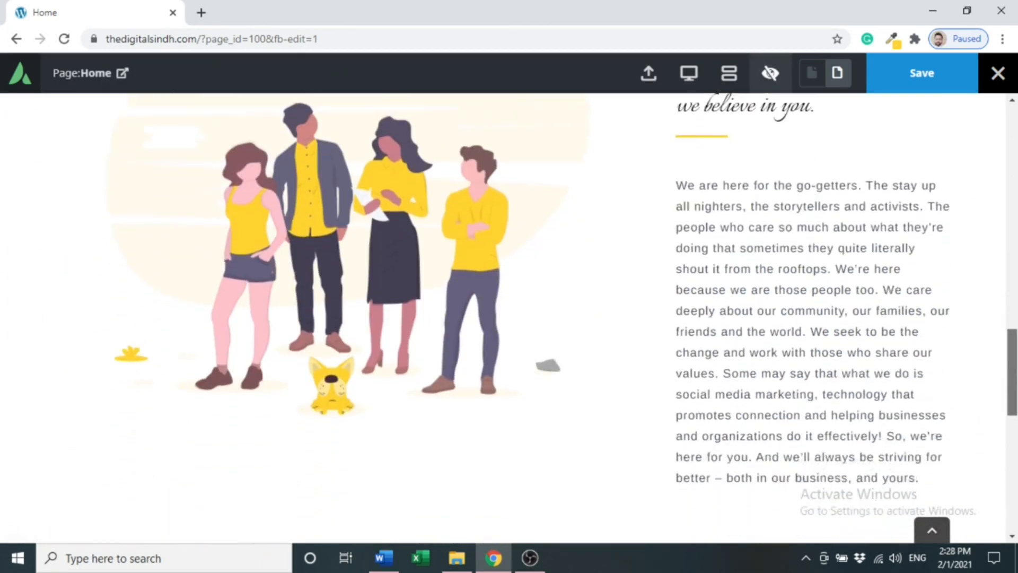
pyautogui.moveTo(1016, 383)
pyautogui.mouseDown()
pyautogui.moveTo(1016, 401)
pyautogui.moveTo(1014, 335)
pyautogui.moveTo(1014, 376)
pyautogui.mouseUp()
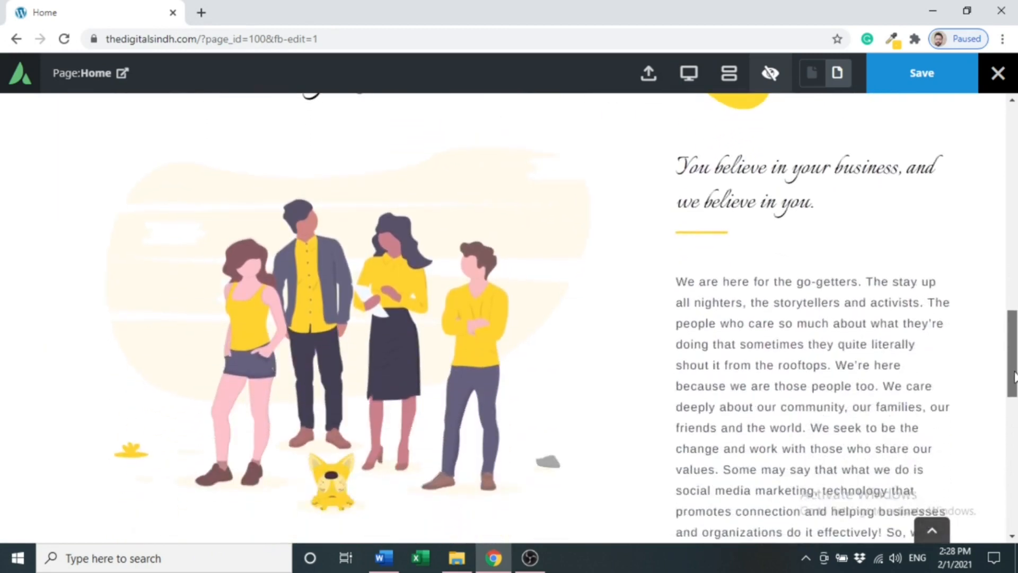
pyautogui.click(770, 73)
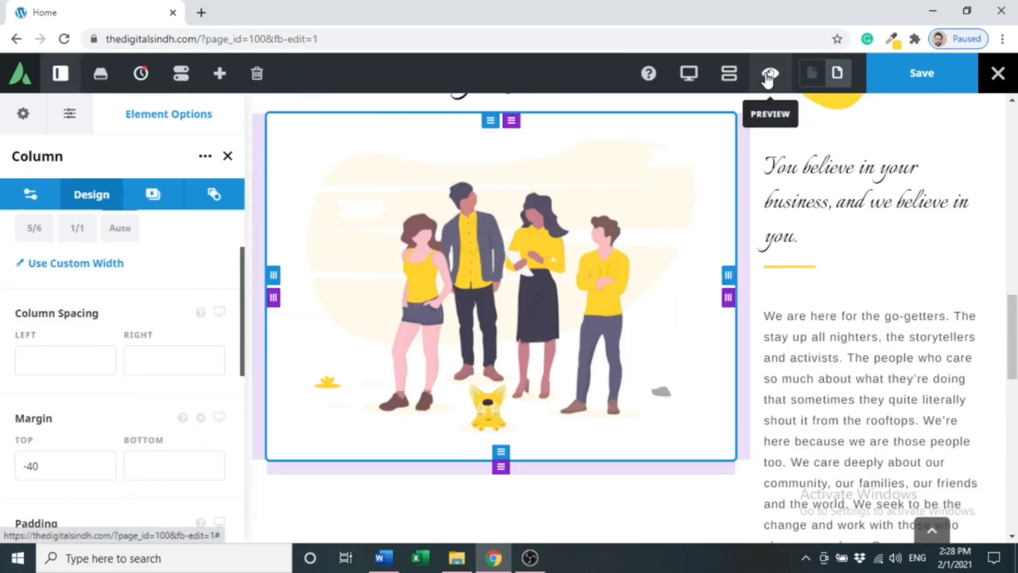
# Step: Add a new 1/1 container below the team image and text section
pyautogui.scroll(-7, 866, 337)
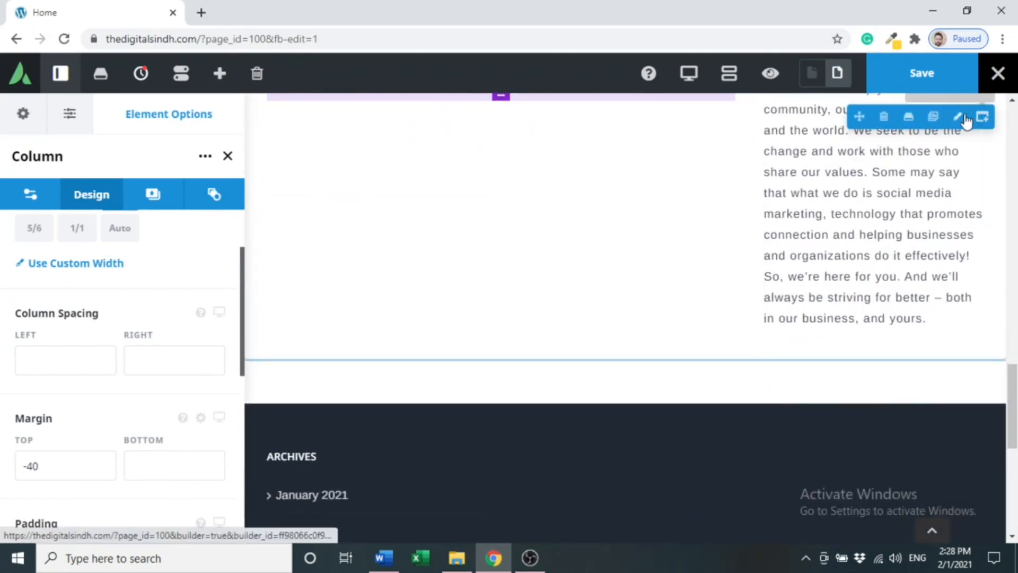
pyautogui.moveTo(985, 131)
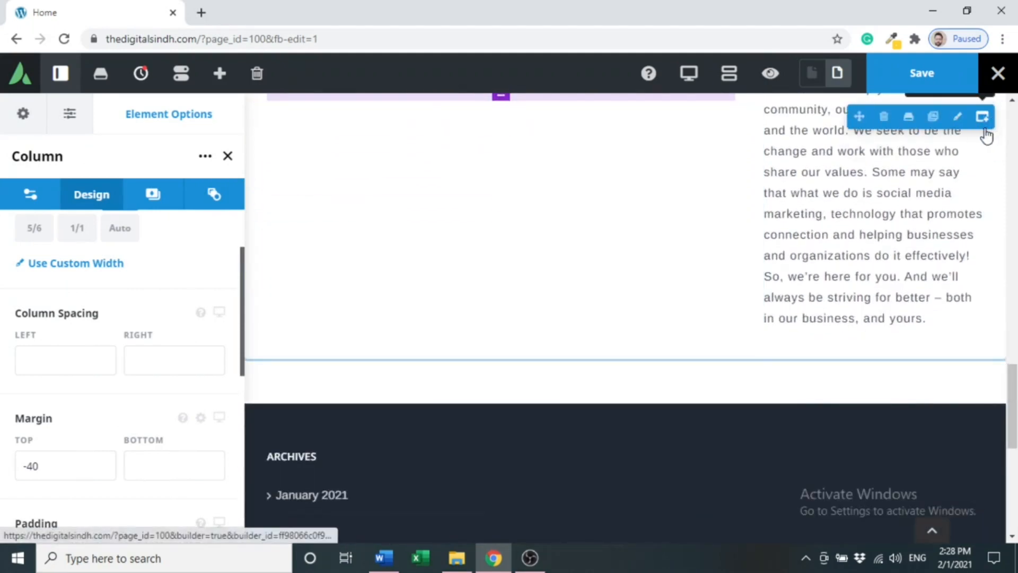
pyautogui.click(981, 119)
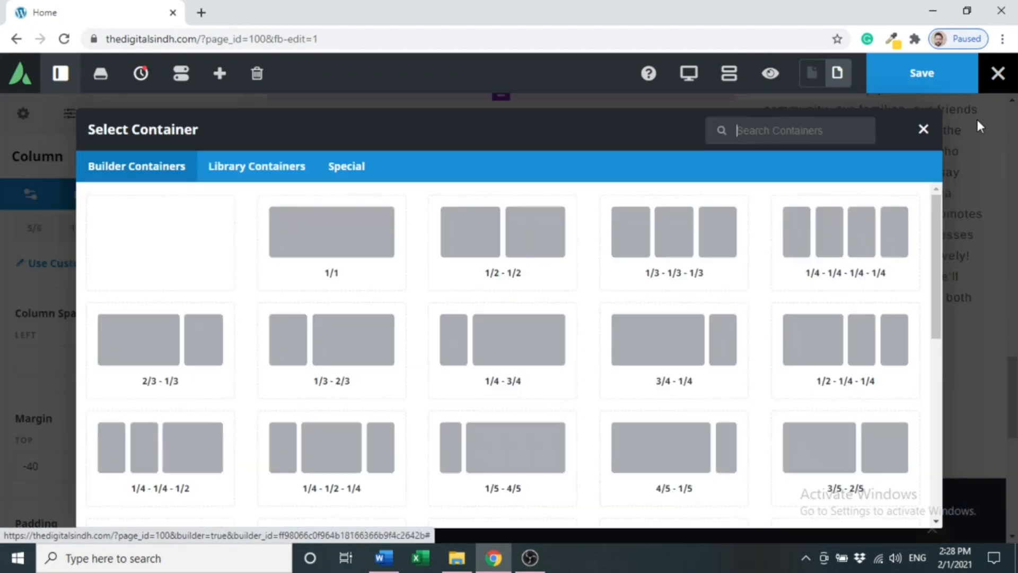
pyautogui.click(395, 266)
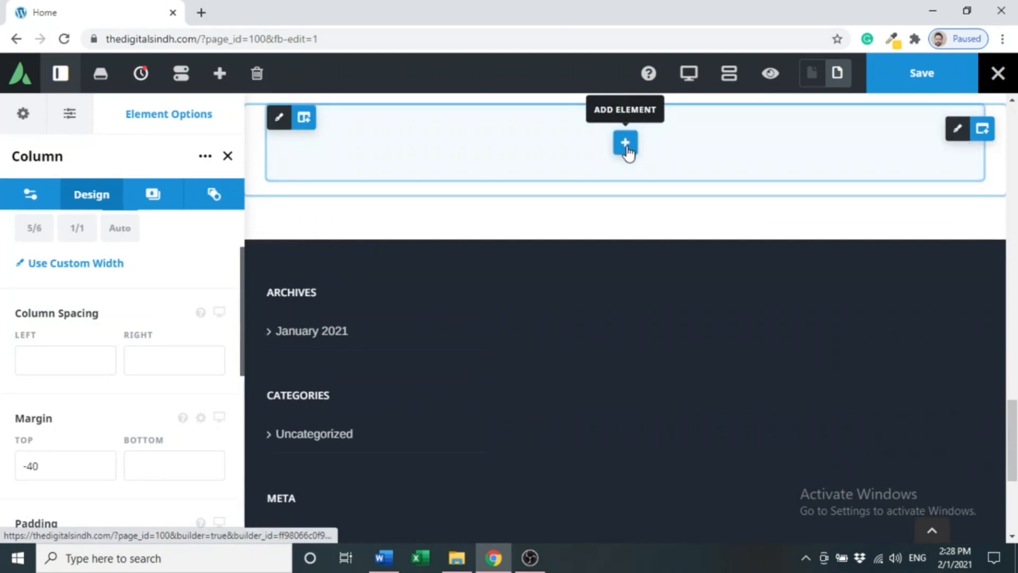
# Step: Insert a Section Separator element into the new full-width column, searching the elements for "sepa"
pyautogui.click(626, 144)
pyautogui.write('sepa')
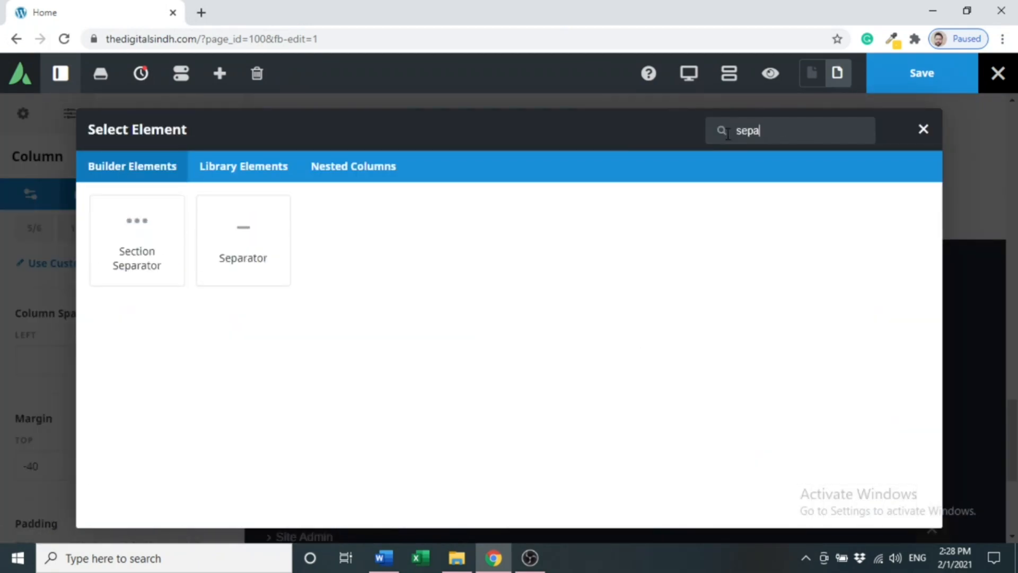
pyautogui.click(135, 234)
# Step: Change the section separator's style to Waves
pyautogui.moveTo(1012, 428); pyautogui.dragTo(1011, 387)
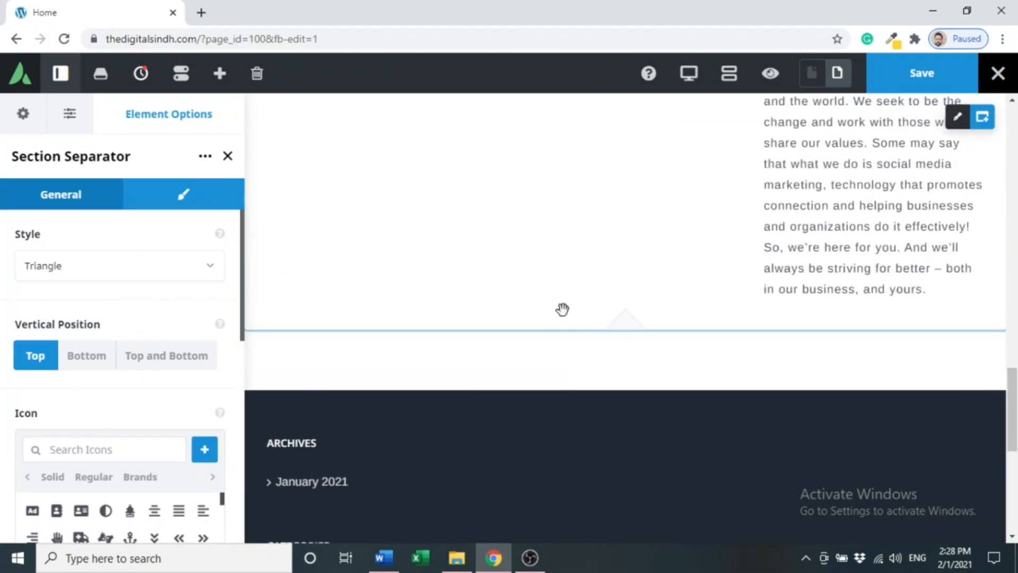
pyautogui.click(133, 270)
pyautogui.moveTo(217, 334); pyautogui.dragTo(218, 368)
pyautogui.click(163, 365)
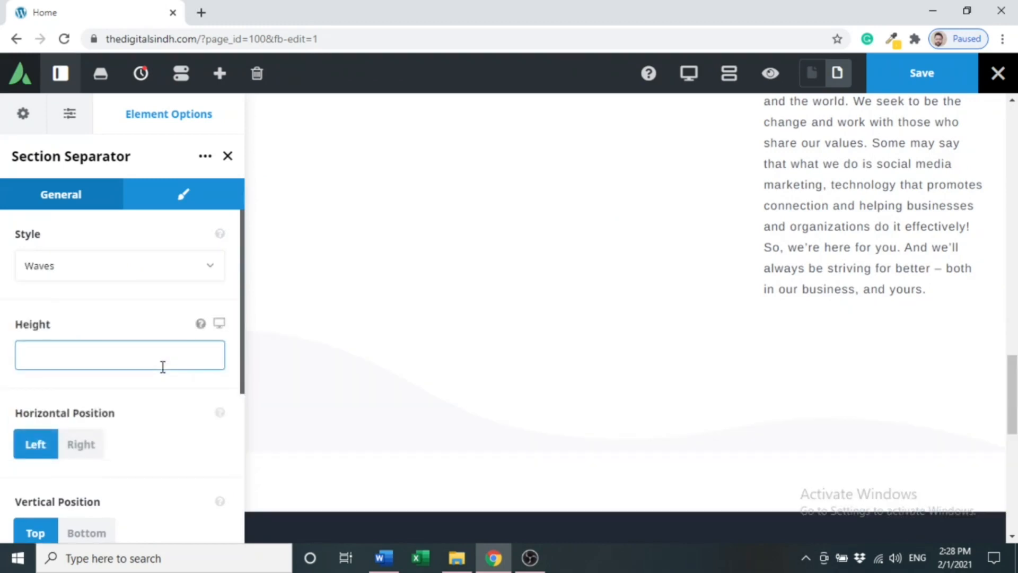
pyautogui.moveTo(1013, 401); pyautogui.dragTo(1013, 414)
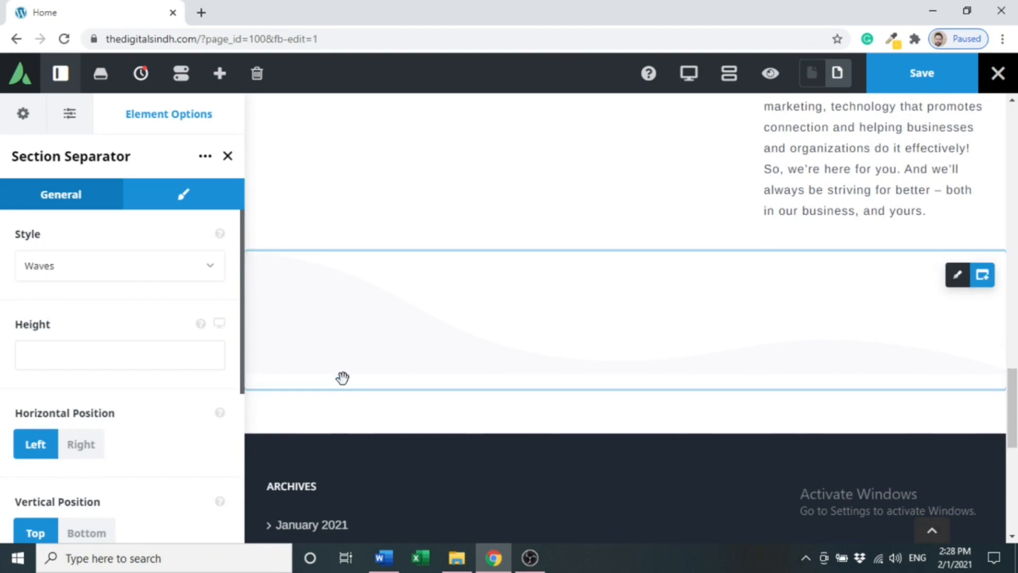
# Step: Try top margins of -40 and -60 on the waves section separator
pyautogui.moveTo(241, 293)
pyautogui.mouseDown()
pyautogui.moveTo(241, 327)
pyautogui.moveTo(225, 295)
pyautogui.mouseUp()
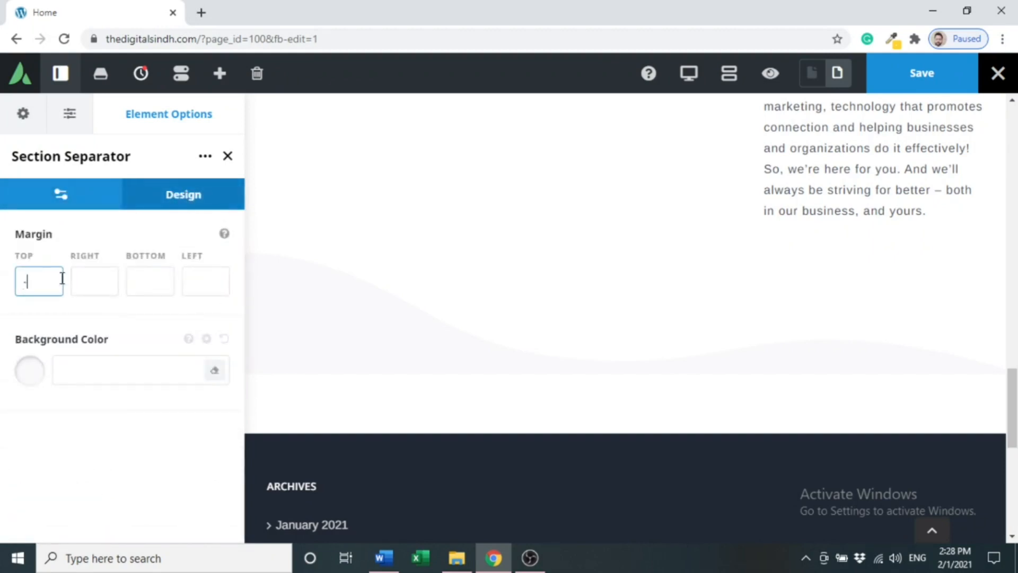
pyautogui.write('40')
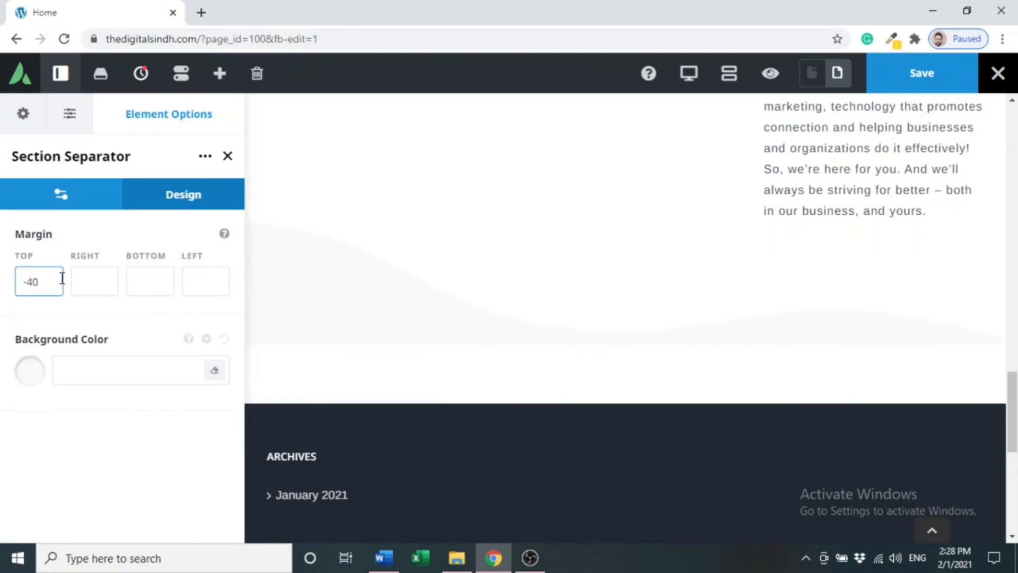
pyautogui.press('BackSpace')
pyautogui.press('BackSpace')
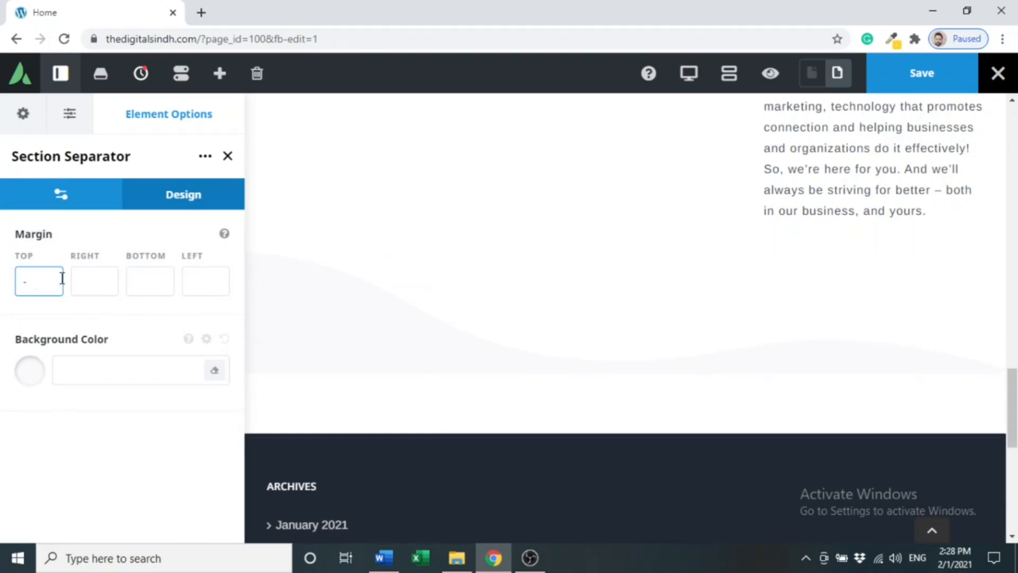
pyautogui.write('60')
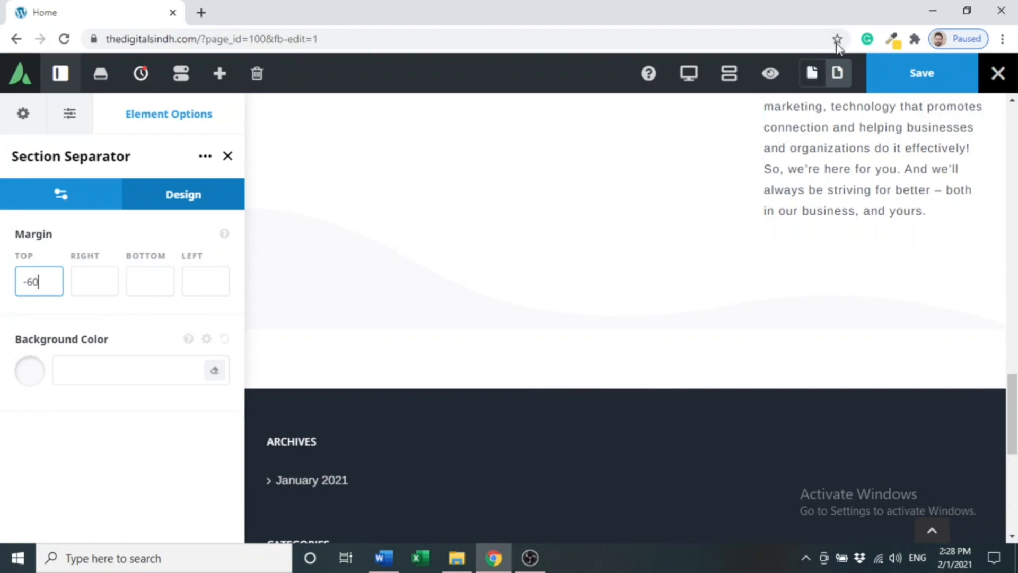
# Step: Preview the spacing above the waves and set the section separator's top margin to -90
pyautogui.click(769, 73)
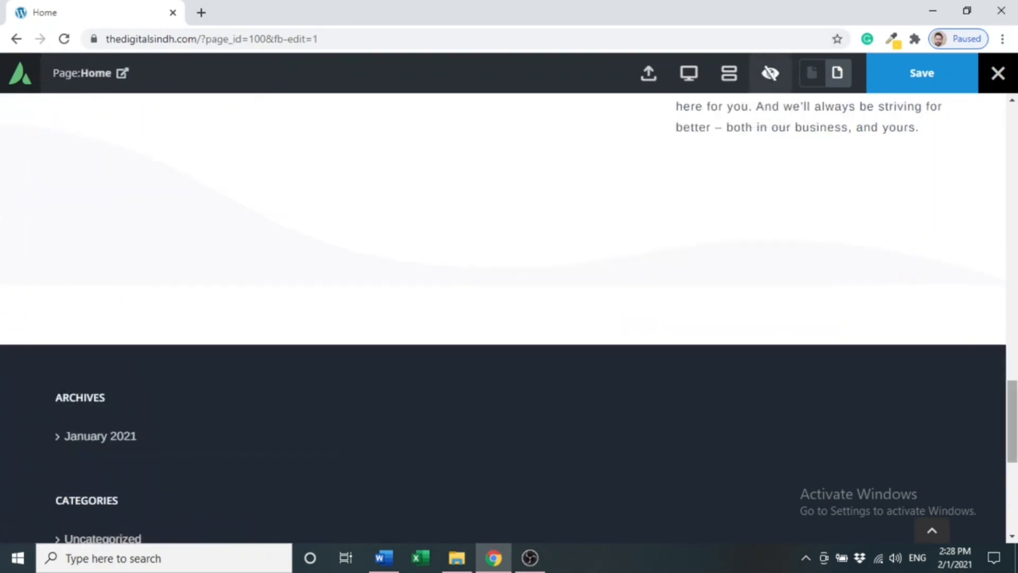
pyautogui.scroll(4, 910, 256)
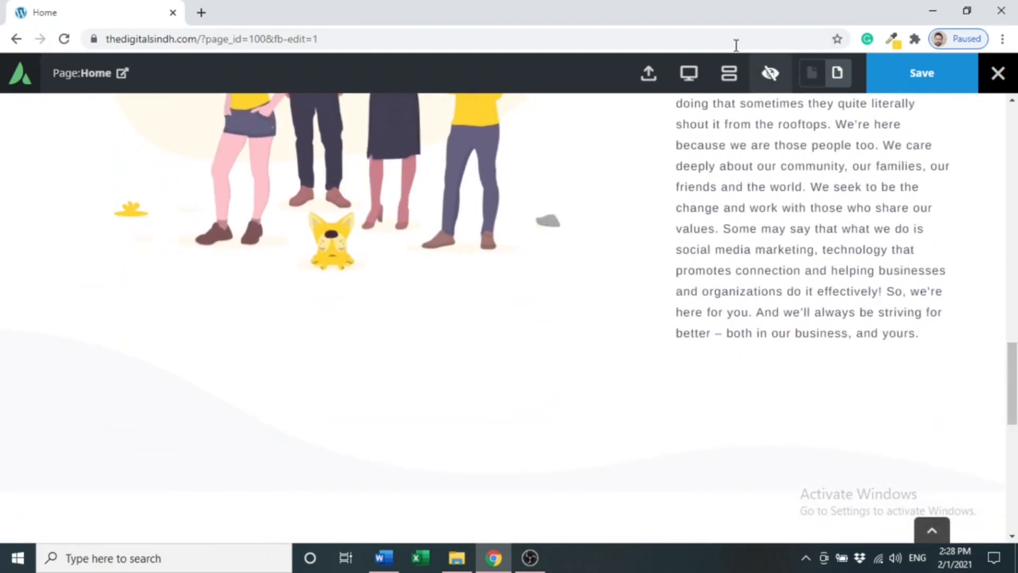
pyautogui.click(771, 75)
pyautogui.click(37, 287)
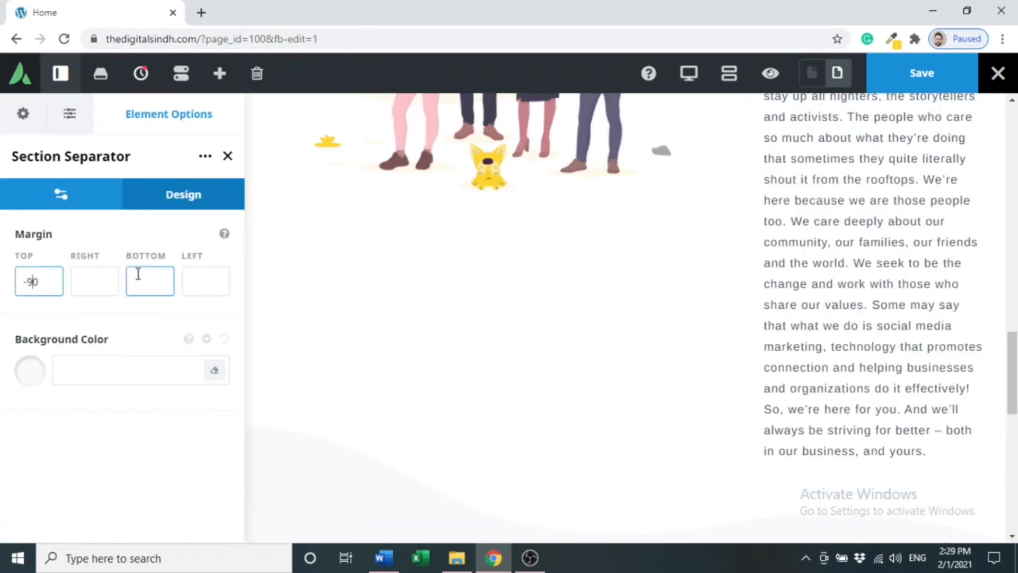
# Step: Try a top margin of -110 on the waves section separator and preview the spacing above the waves
pyautogui.write('1100')
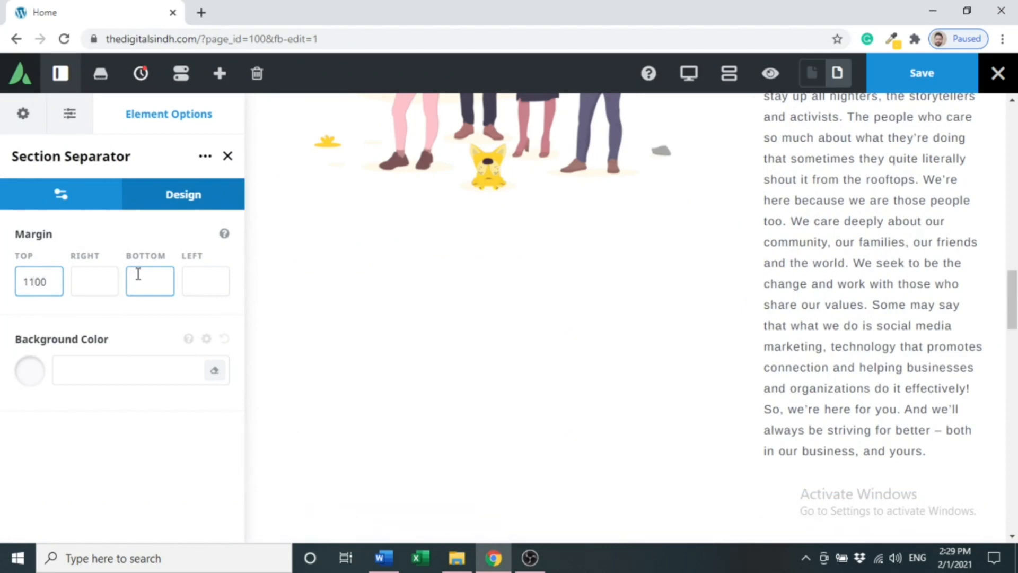
pyautogui.press('BackSpace')
pyautogui.press('BackSpace')
pyautogui.press('BackSpace')
pyautogui.press('BackSpace')
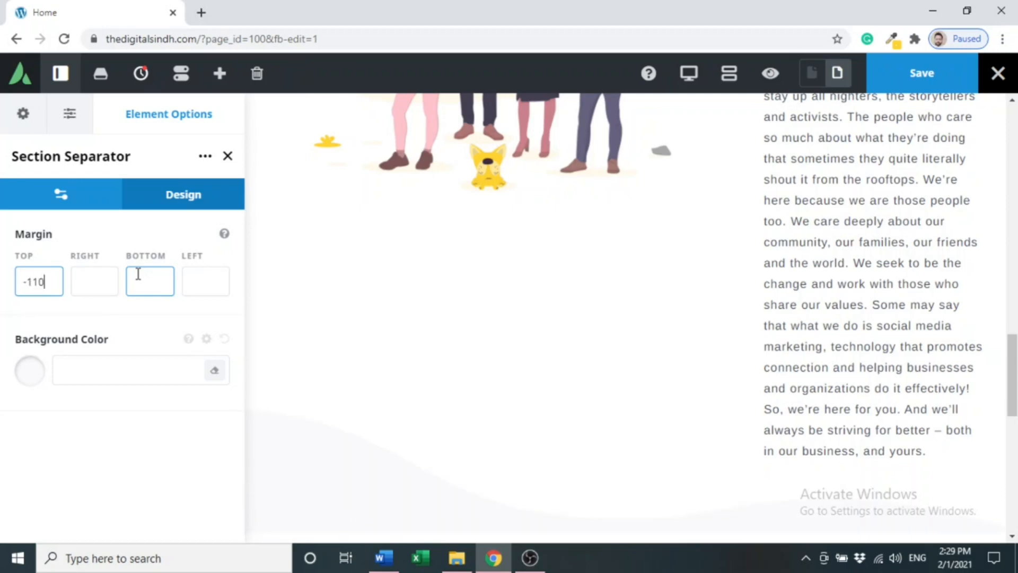
pyautogui.click(772, 74)
pyautogui.scroll(6, 1009, 349)
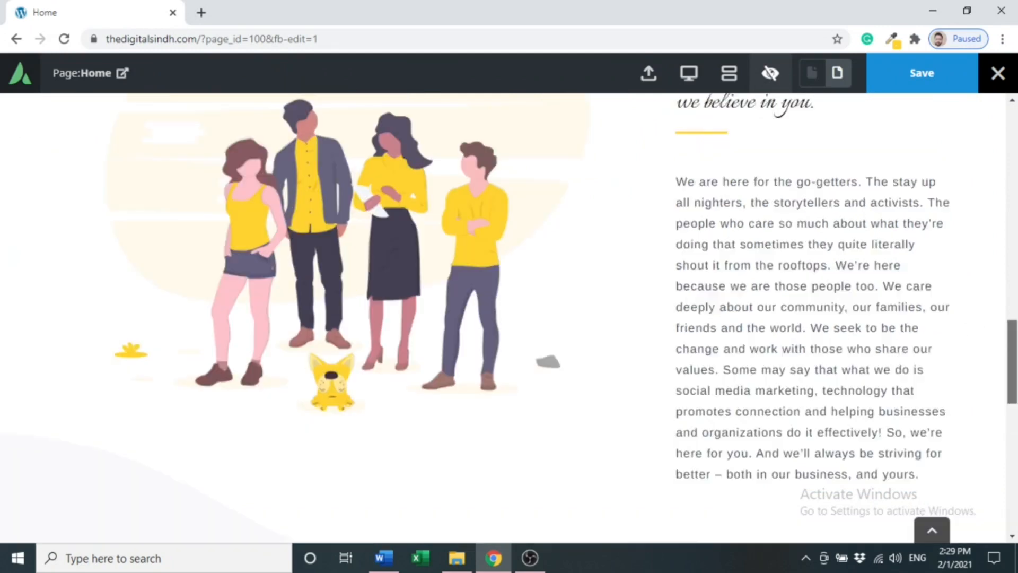
pyautogui.scroll(-7, 509, 318)
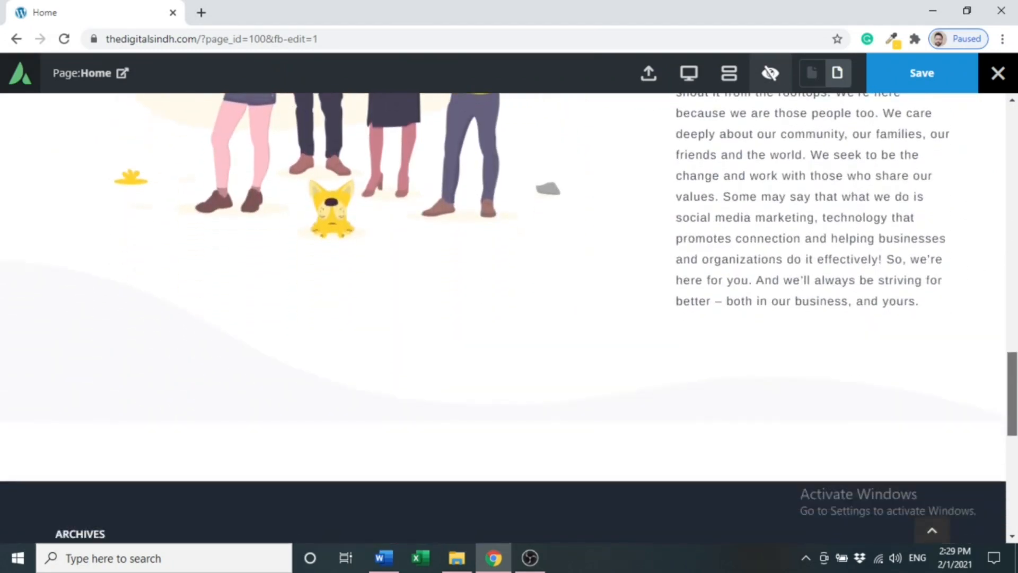
pyautogui.scroll(1, 880, 181)
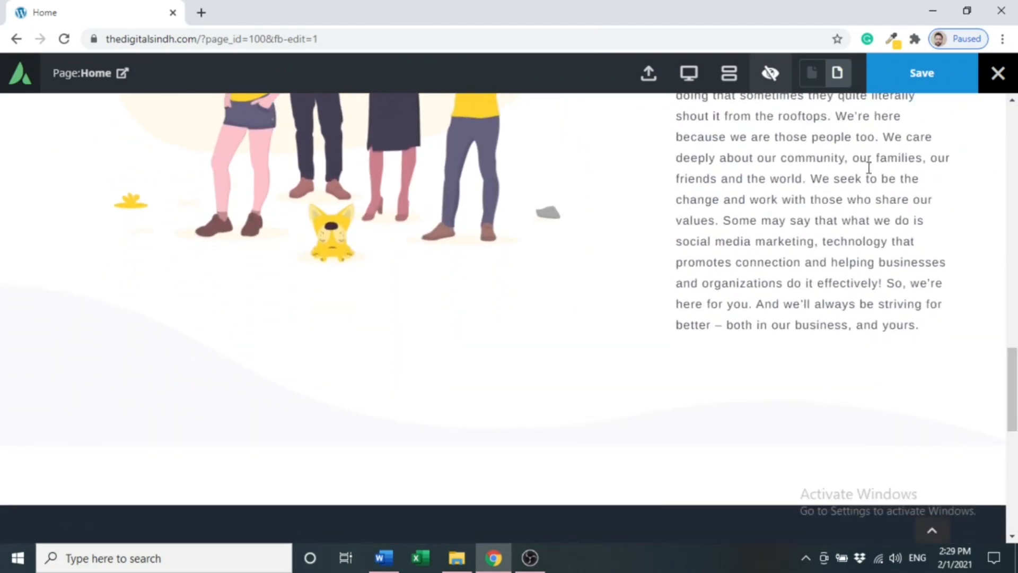
# Step: Set the waves section separator's top margin to -130 and preview it together with the sections above
pyautogui.click(765, 83)
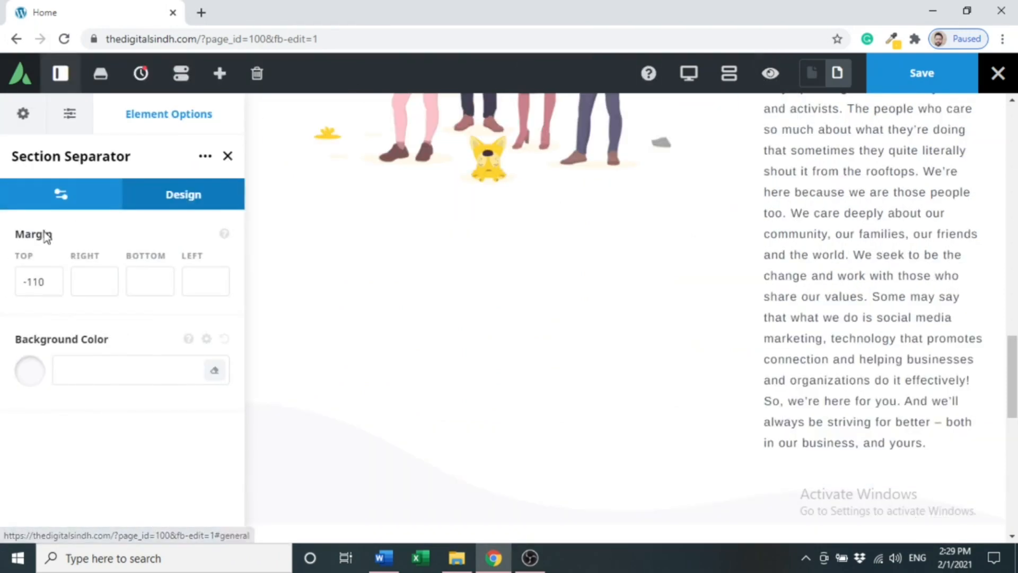
pyautogui.click(51, 286)
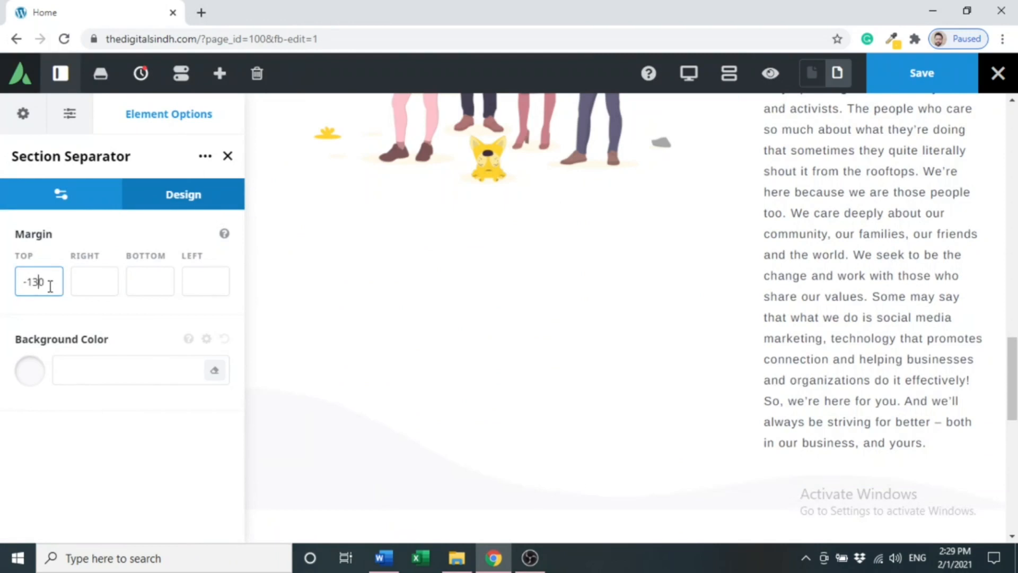
pyautogui.click(771, 74)
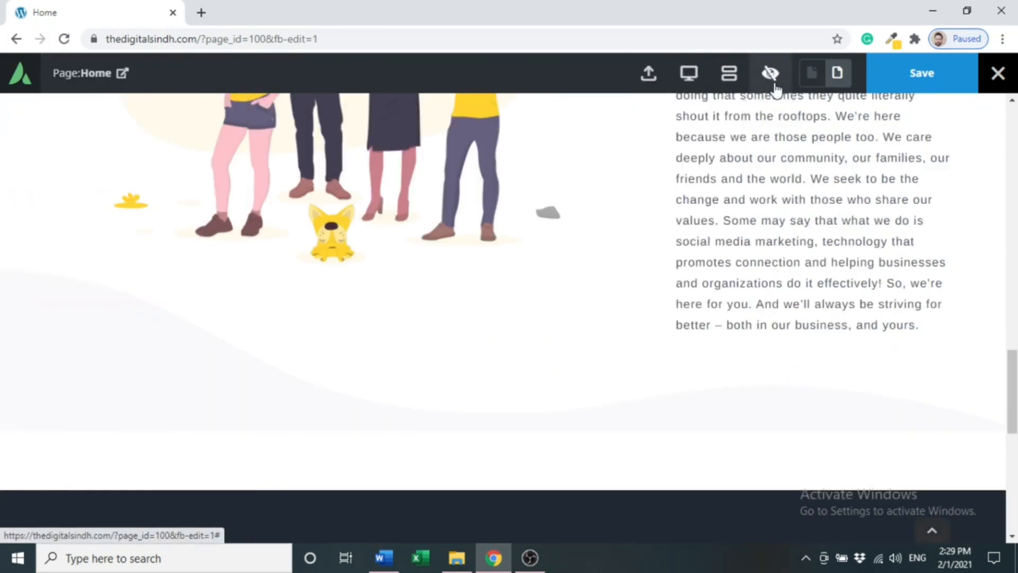
pyautogui.scroll(3, 509, 318)
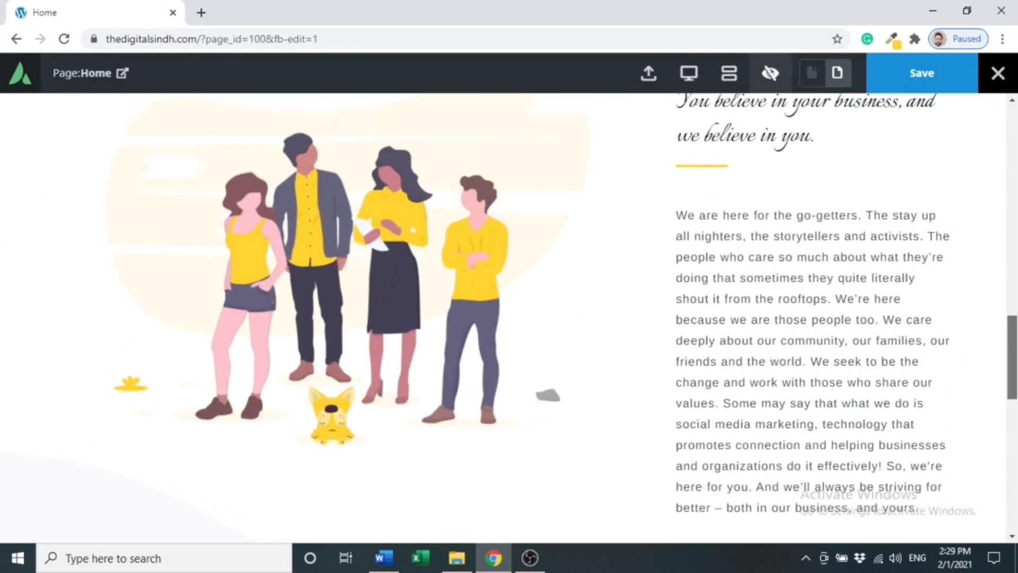
pyautogui.scroll(9, 509, 318)
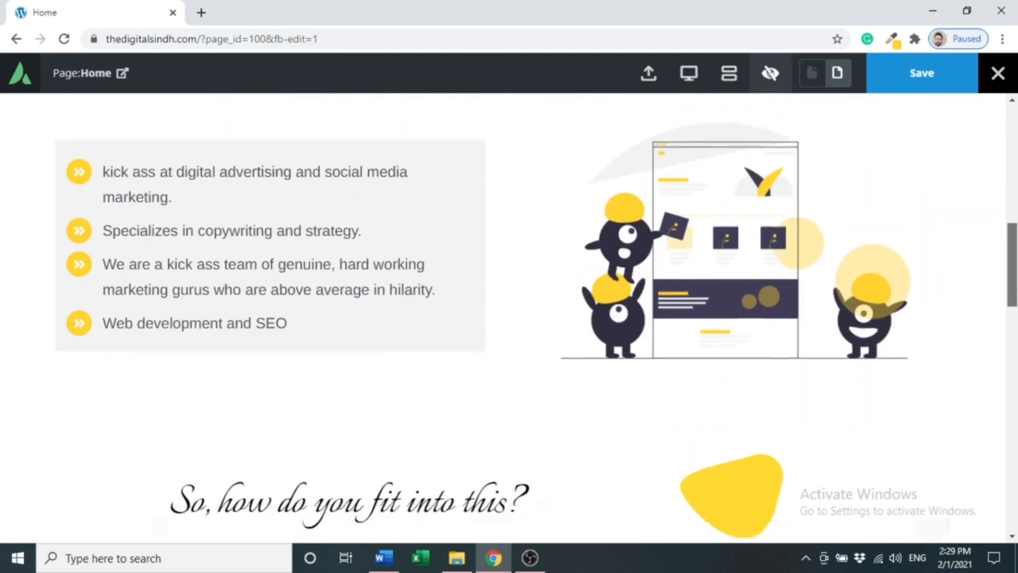
pyautogui.scroll(-10, 509, 318)
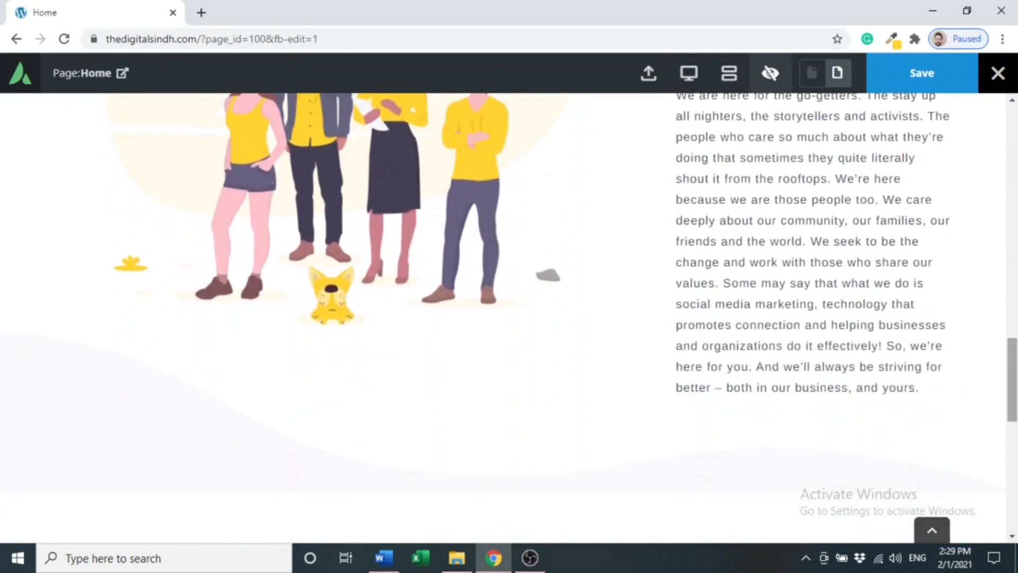
pyautogui.scroll(-3, 926, 95)
pyautogui.scroll(12, 925, 95)
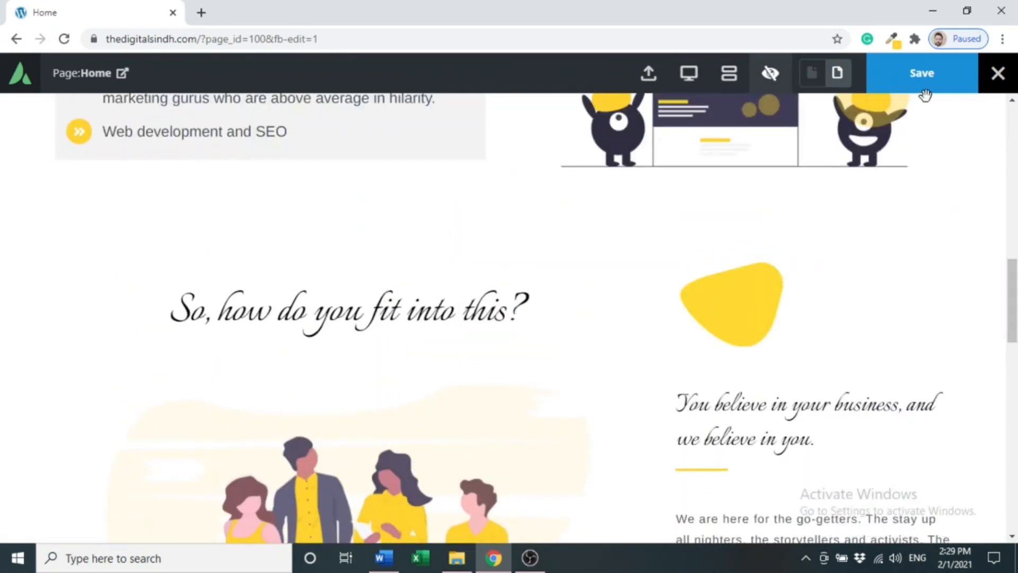
# Step: Save the page and preview the team illustration section with the waves below it again
pyautogui.click(912, 89)
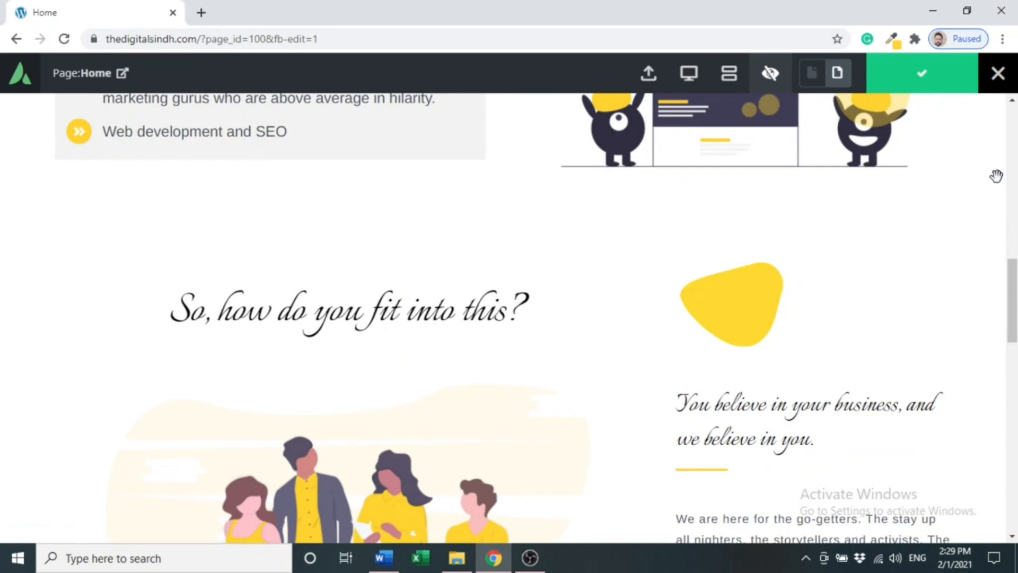
pyautogui.click(770, 74)
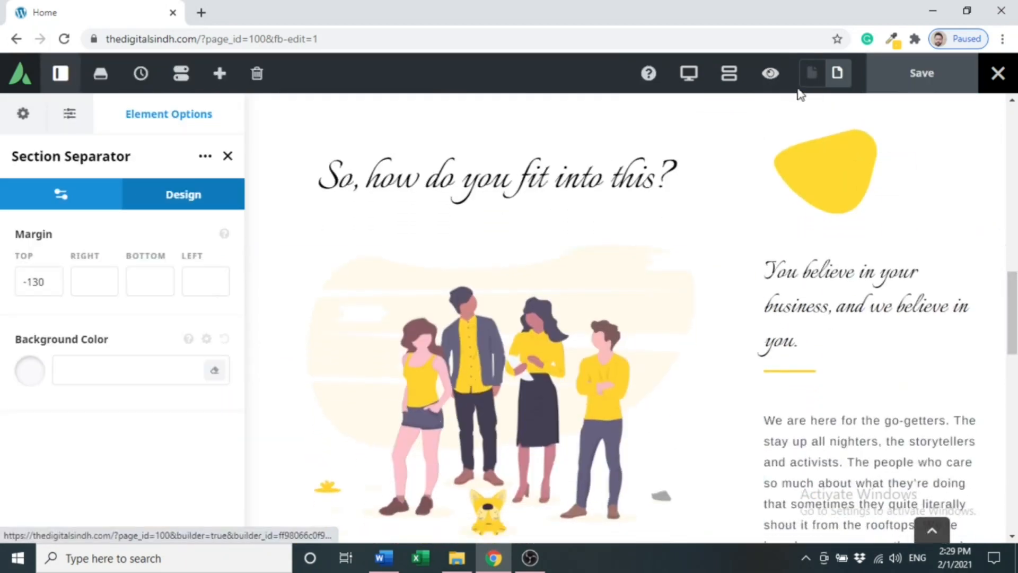
pyautogui.click(770, 73)
pyautogui.moveTo(1012, 318); pyautogui.dragTo(1012, 385)
pyautogui.scroll(7, 509, 318)
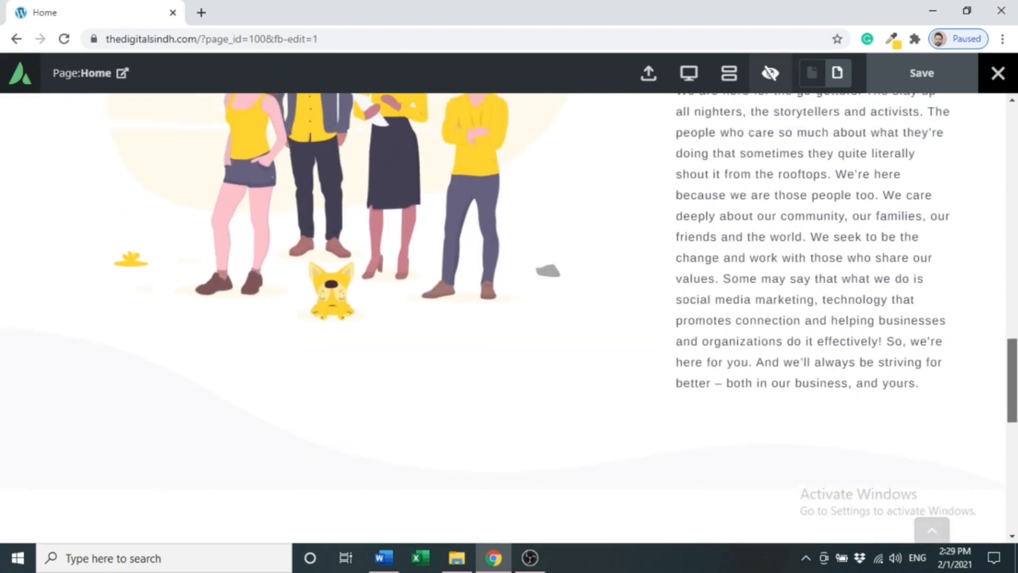
pyautogui.moveTo(1012, 321); pyautogui.dragTo(1014, 397)
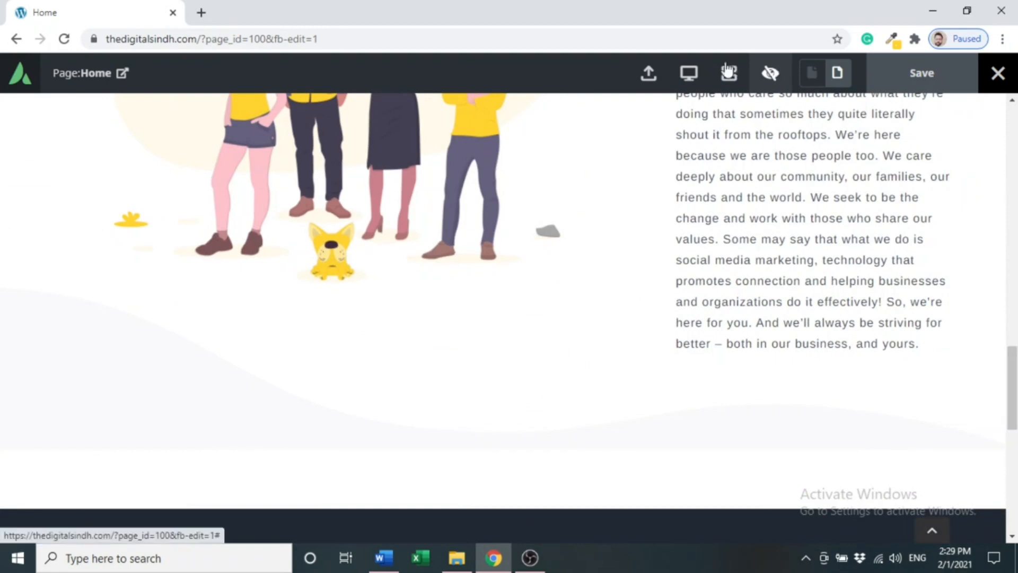
# Step: Preview the page at mobile size and check the team section, its text and the waves separator
pyautogui.click(687, 84)
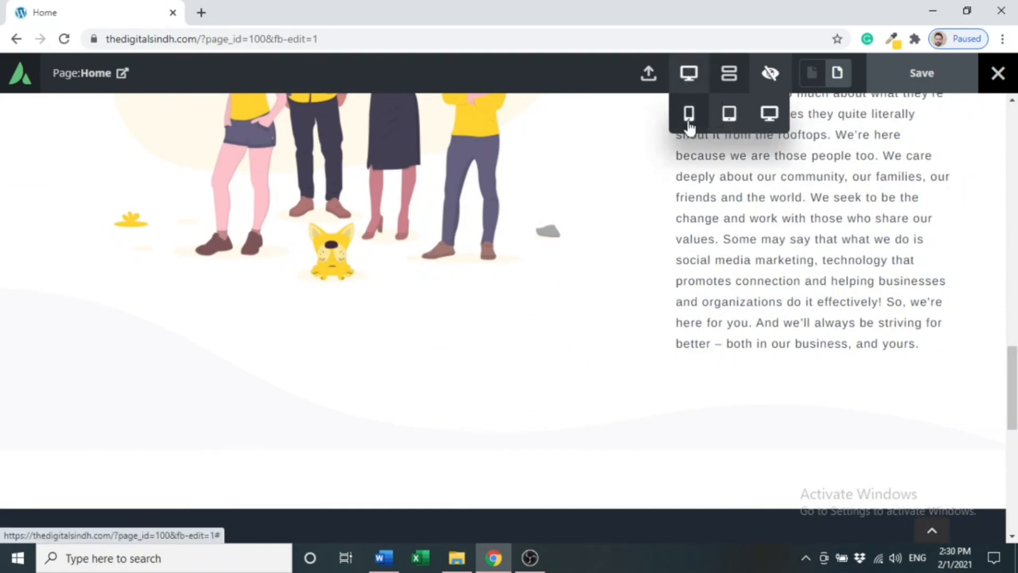
pyautogui.click(689, 114)
pyautogui.moveTo(738, 313)
pyautogui.mouseDown()
pyautogui.moveTo(741, 130)
pyautogui.moveTo(743, 331)
pyautogui.mouseUp()
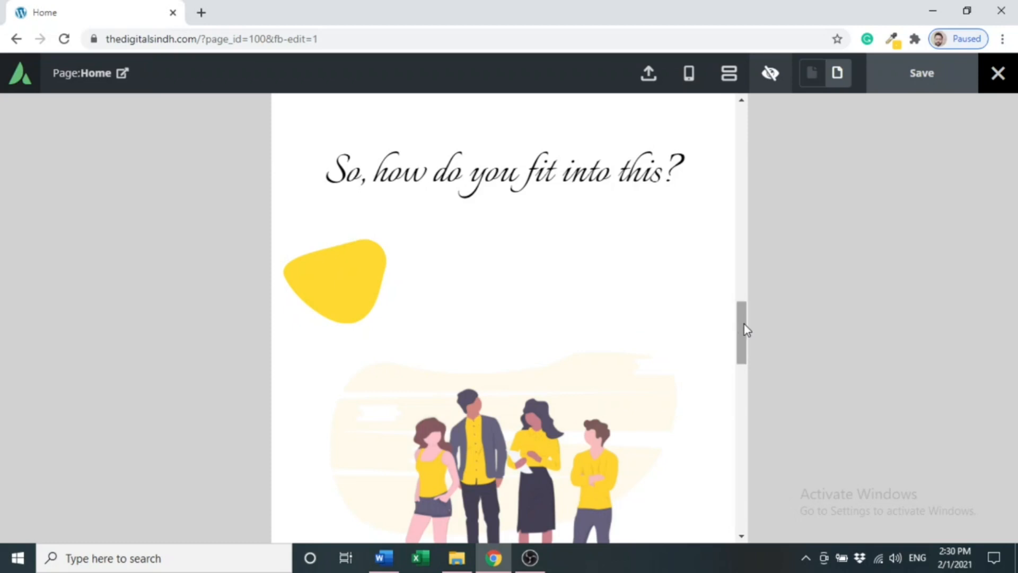
pyautogui.moveTo(743, 332); pyautogui.dragTo(743, 408)
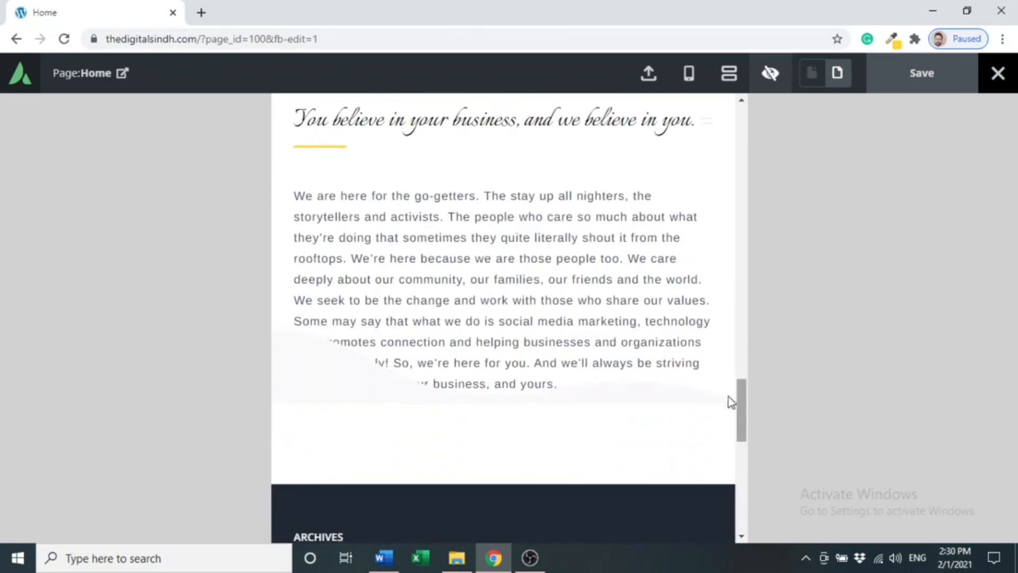
# Step: Set the top margin of the container holding the waves separator to 90 while editing in mobile view
pyautogui.click(770, 84)
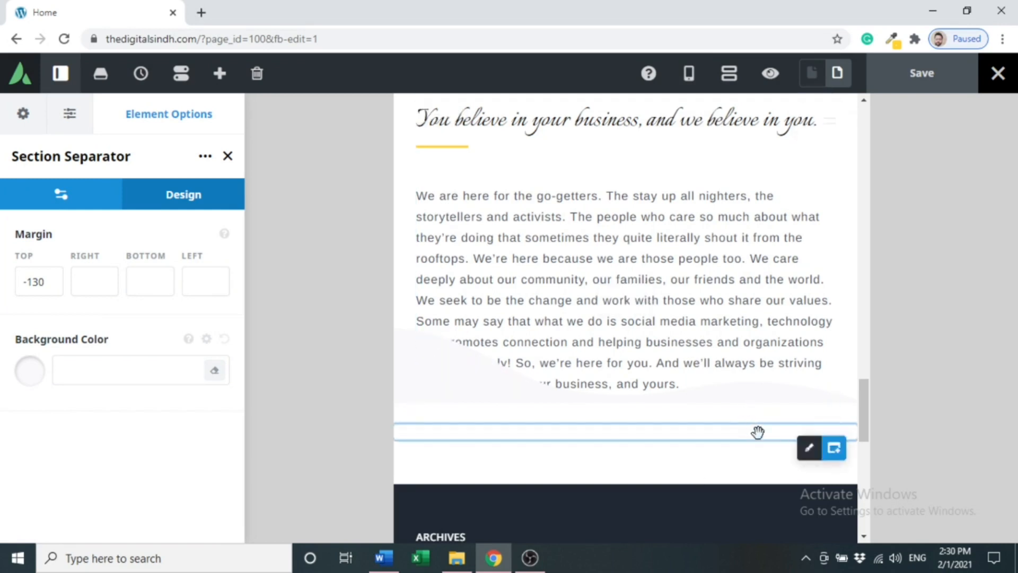
pyautogui.click(809, 448)
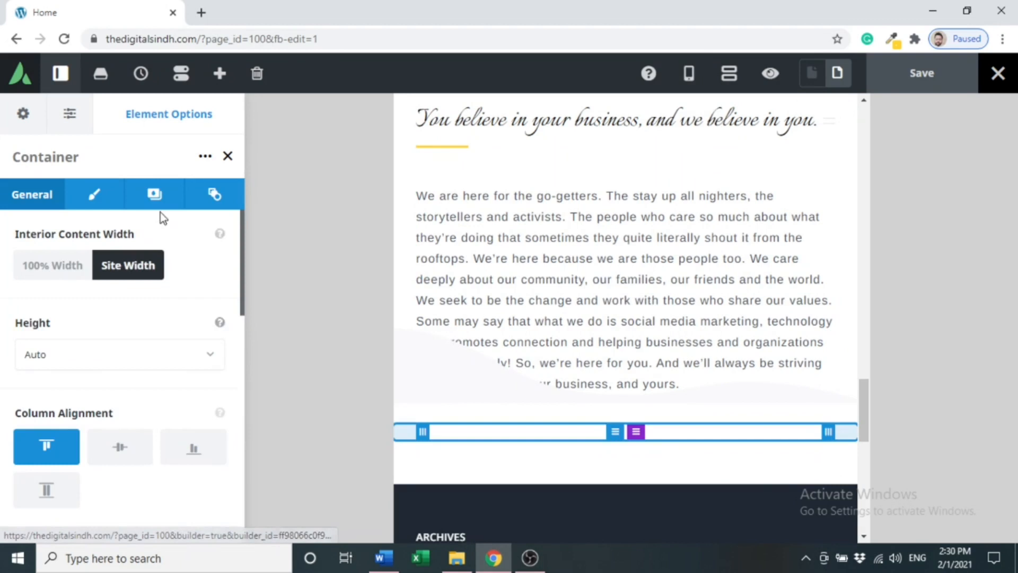
pyautogui.click(98, 205)
pyautogui.click(215, 266)
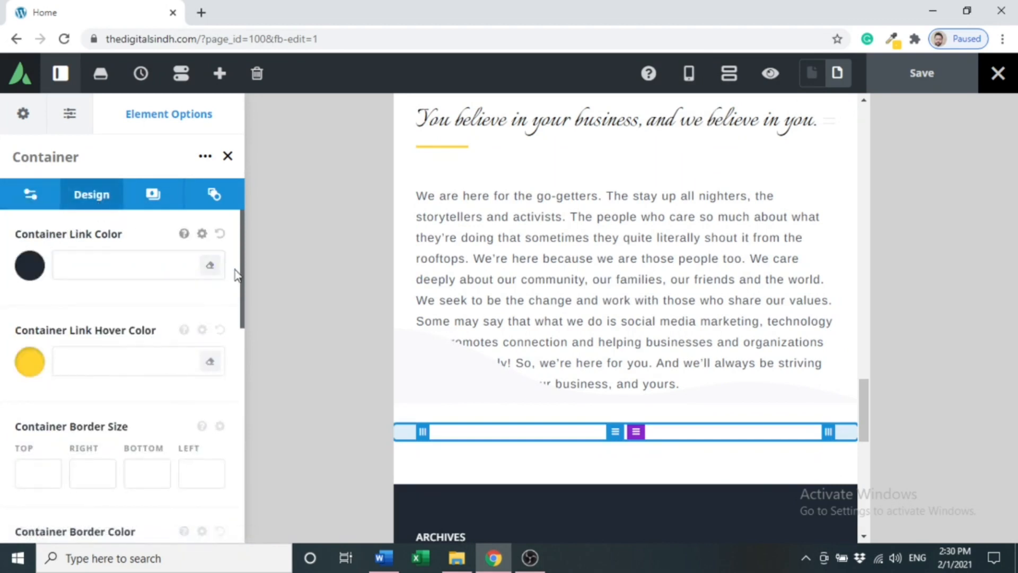
pyautogui.moveTo(241, 272); pyautogui.dragTo(240, 381)
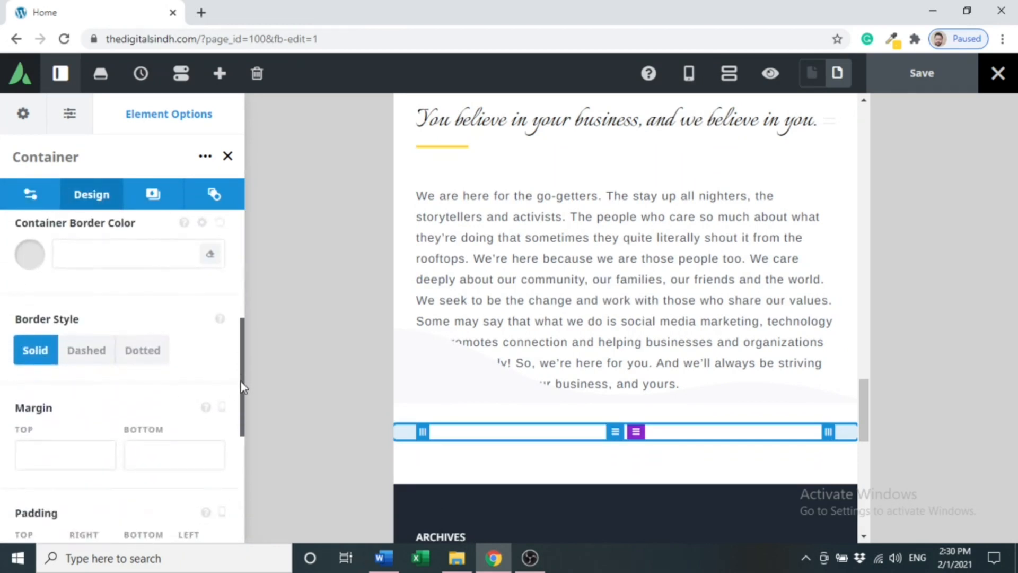
pyautogui.click(87, 452)
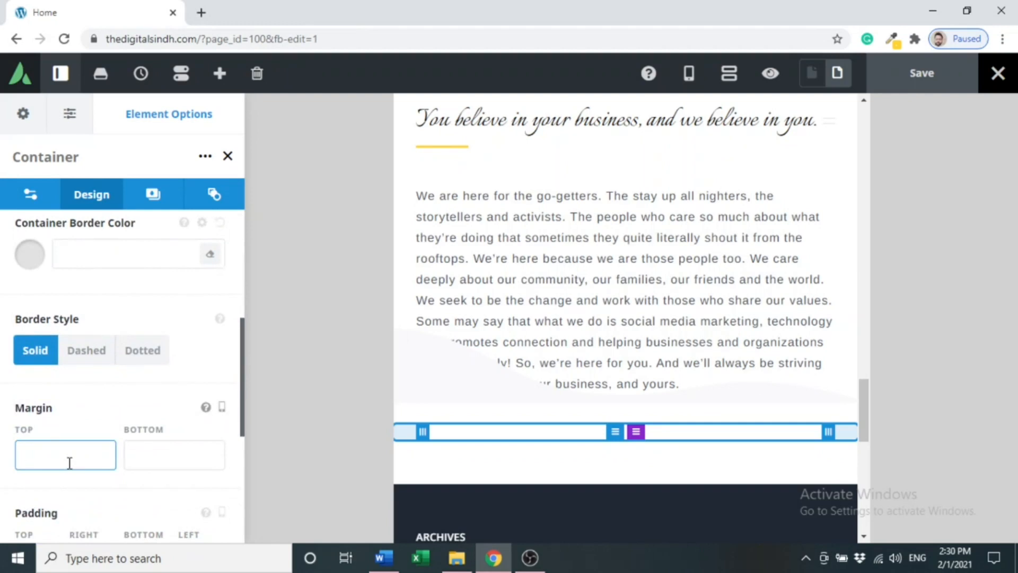
pyautogui.write('10')
pyautogui.press('BackSpace')
pyautogui.press('BackSpace')
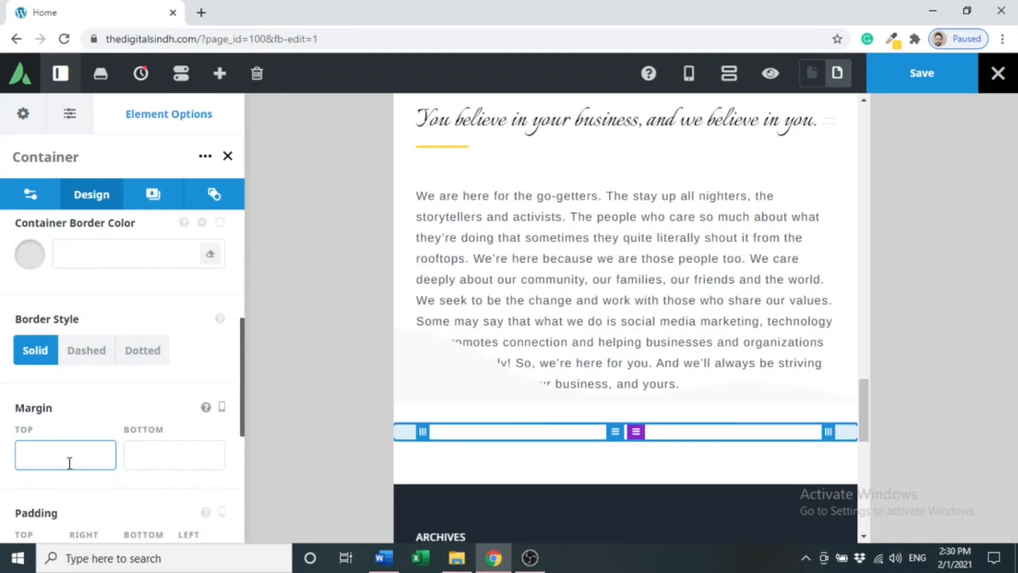
pyautogui.write('50')
pyautogui.press('BackSpace')
pyautogui.press('BackSpace')
pyautogui.write('90')
pyautogui.press('BackSpace')
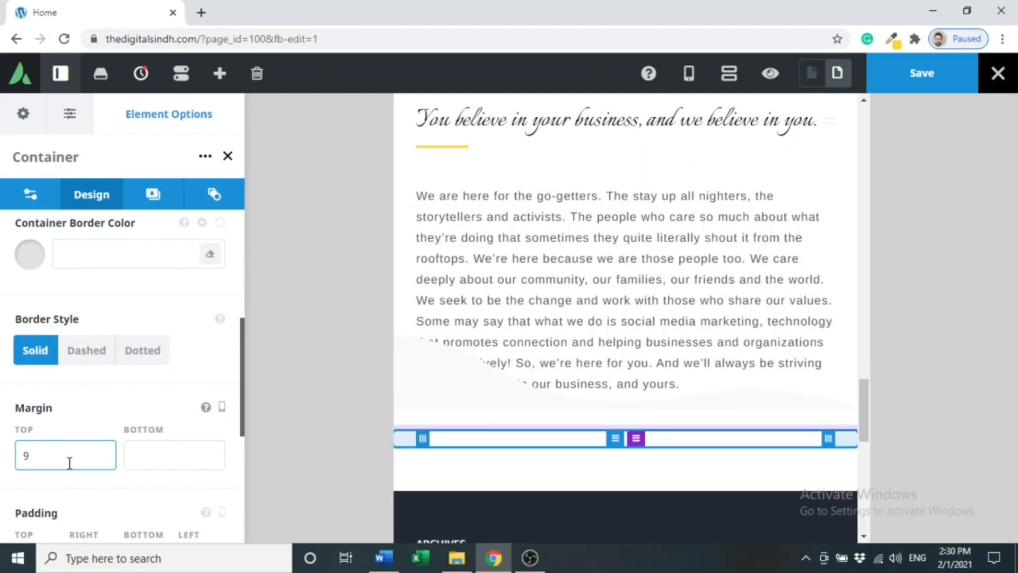
pyautogui.press('BackSpace')
pyautogui.write('80')
pyautogui.press('BackSpace')
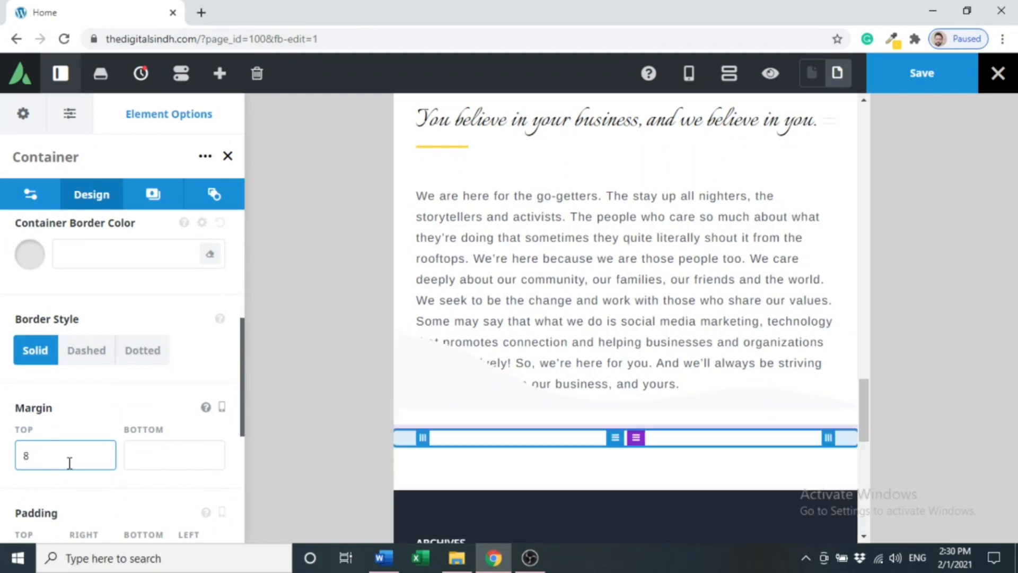
pyautogui.press('BackSpace')
pyautogui.write('90')
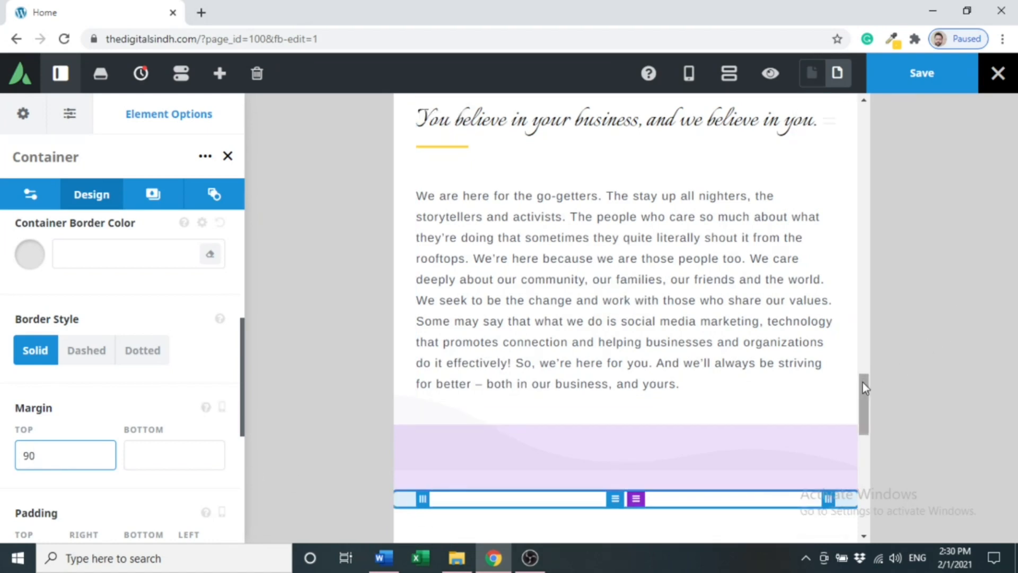
# Step: Set the left margin of the yellow shape image below the "So, how do you fit into this?" title to 200
pyautogui.moveTo(863, 392); pyautogui.dragTo(859, 324)
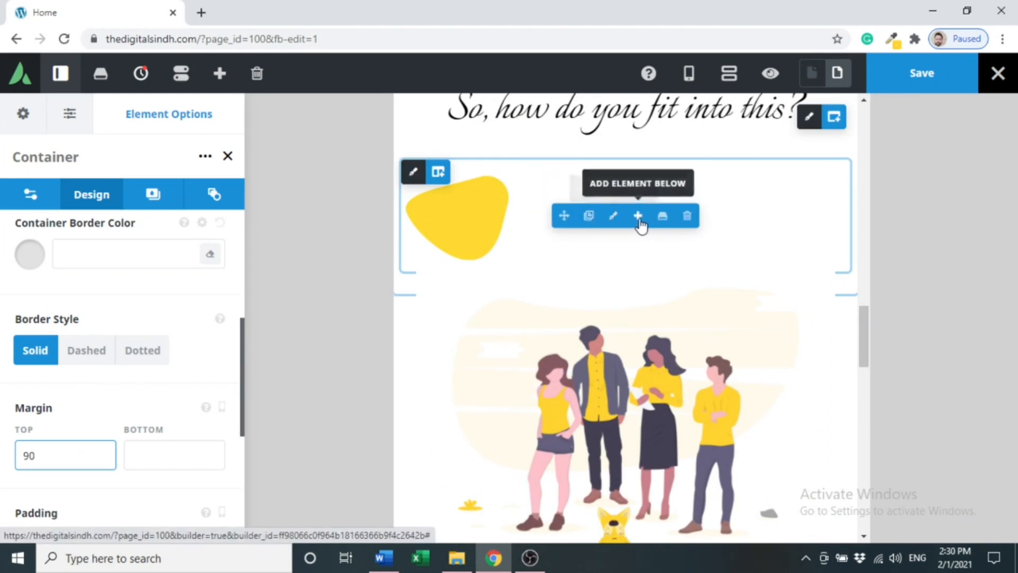
pyautogui.click(614, 218)
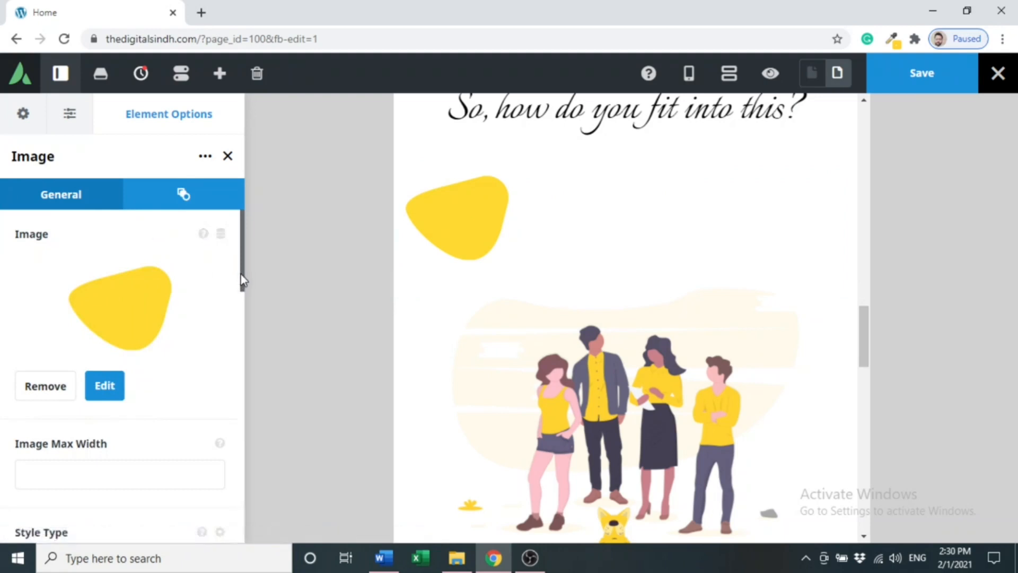
pyautogui.scroll(-13, 238, 294)
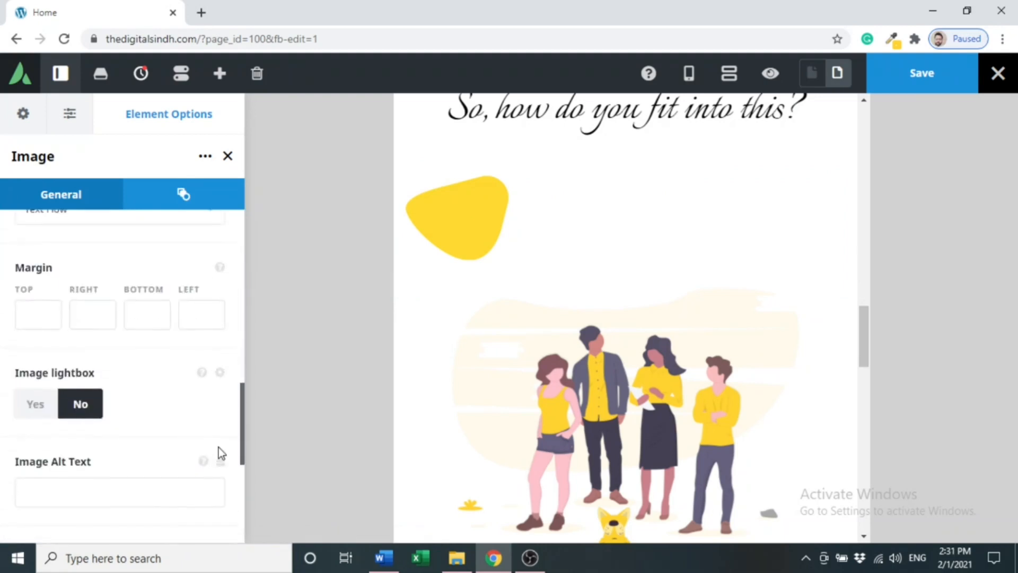
pyautogui.scroll(-8, 219, 456)
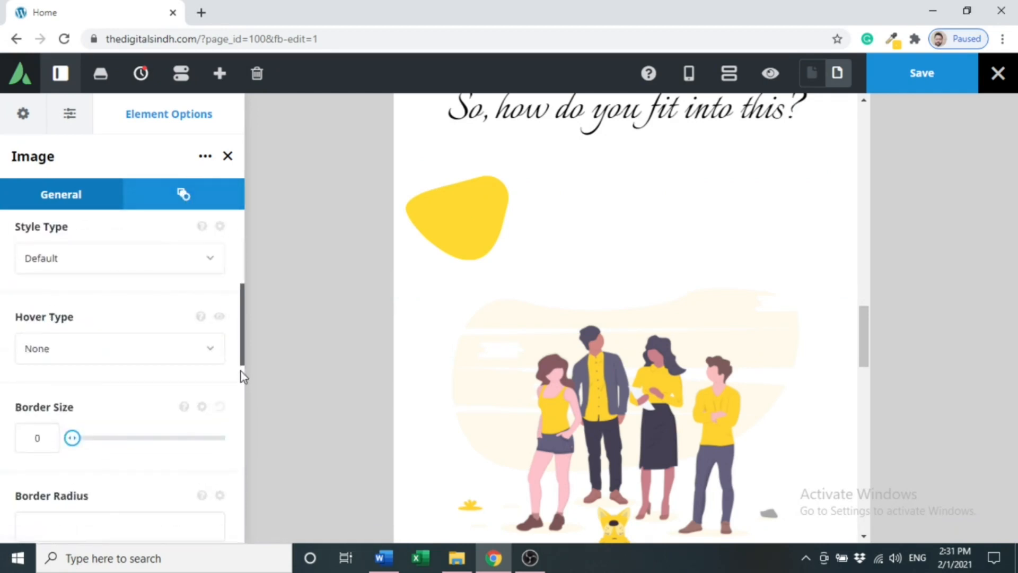
pyautogui.moveTo(243, 357); pyautogui.dragTo(183, 425)
pyautogui.click(131, 385)
pyautogui.click(194, 385)
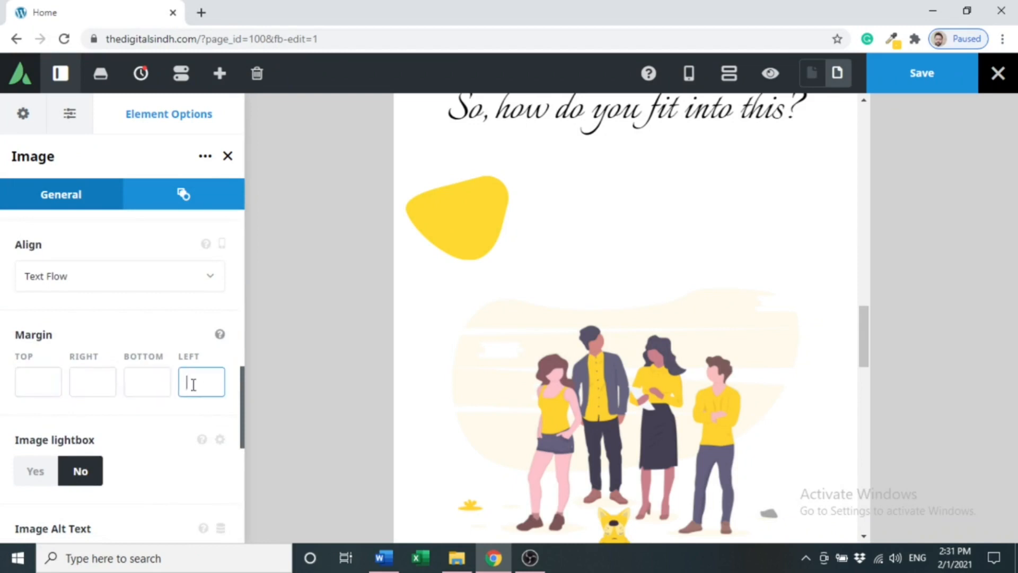
pyautogui.write('100')
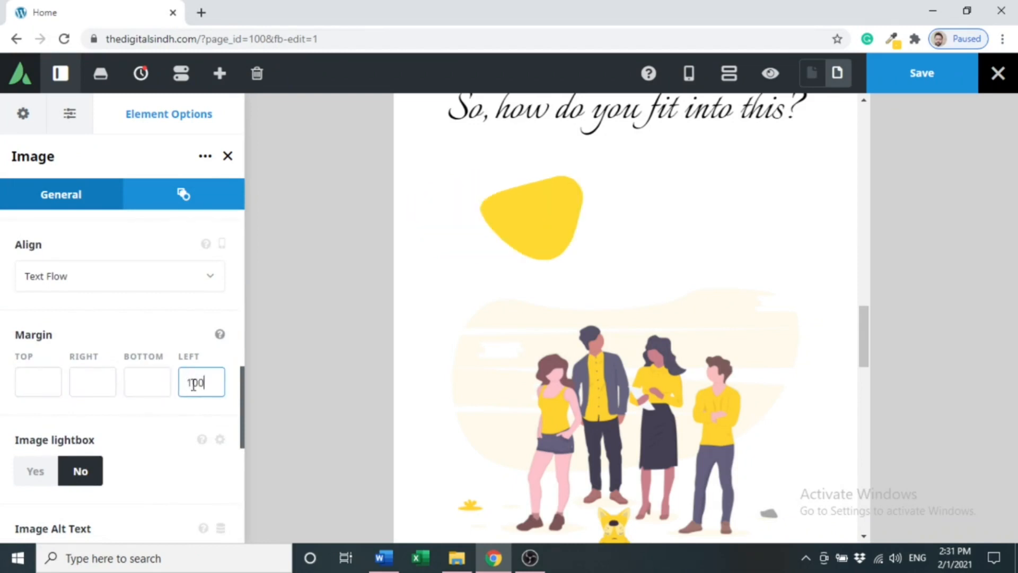
pyautogui.press('BackSpace')
pyautogui.press('BackSpace')
pyautogui.write('200')
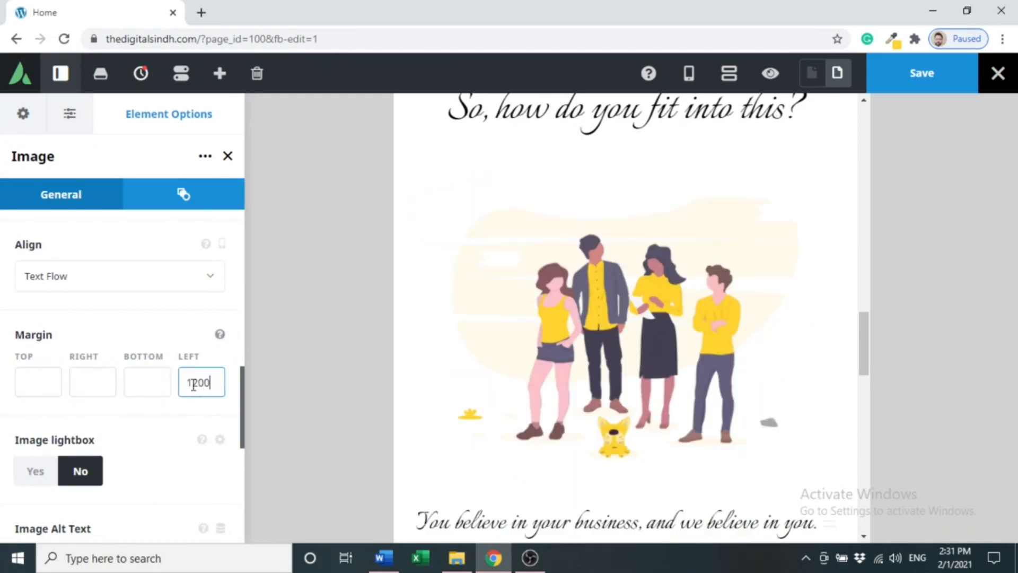
pyautogui.press('BackSpace')
pyautogui.press('BackSpace')
pyautogui.press('BackSpace')
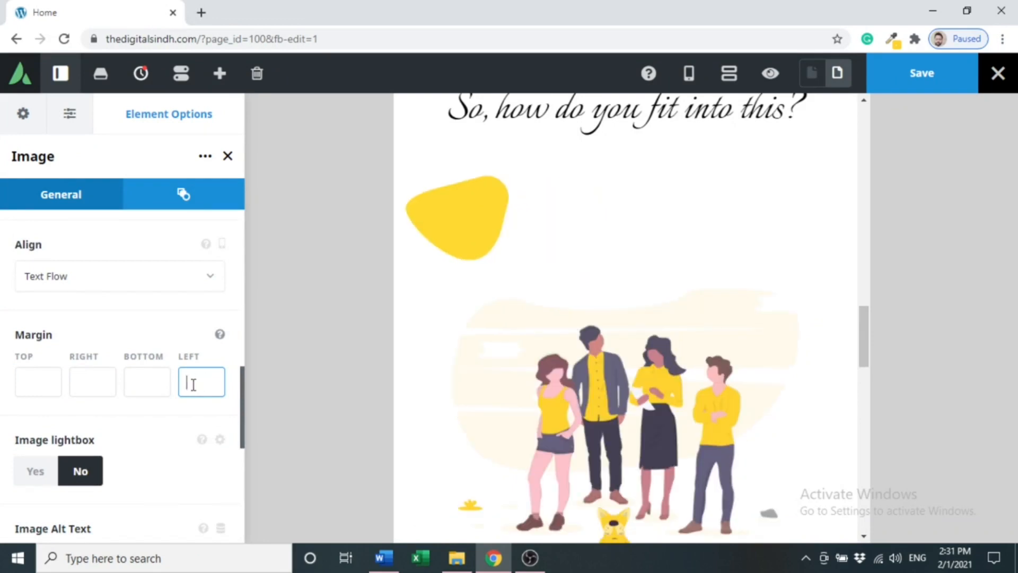
pyautogui.write('200')
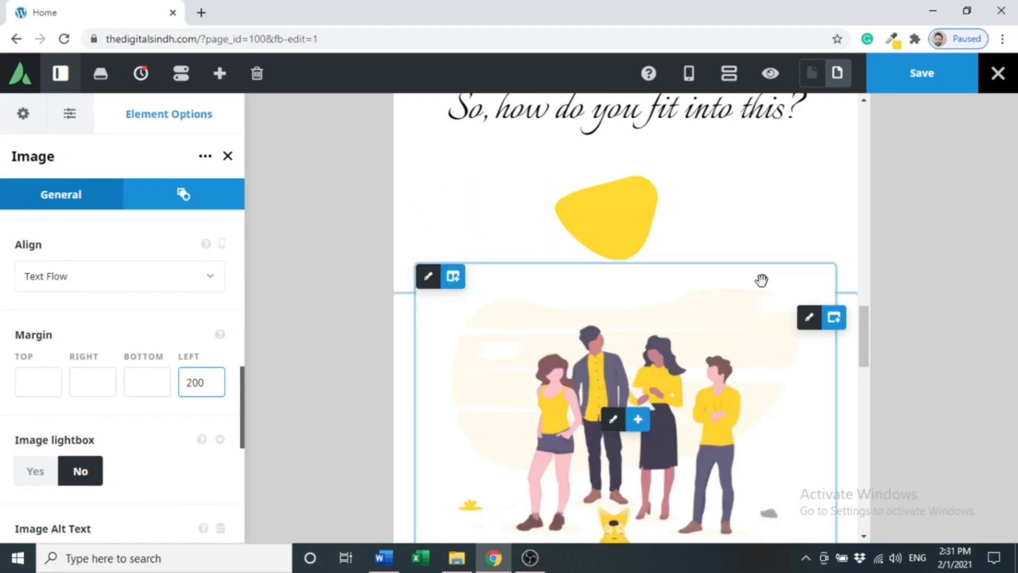
# Step: Save the page and switch the builder preview to desktop size
pyautogui.moveTo(864, 336); pyautogui.dragTo(868, 216)
pyautogui.click(905, 83)
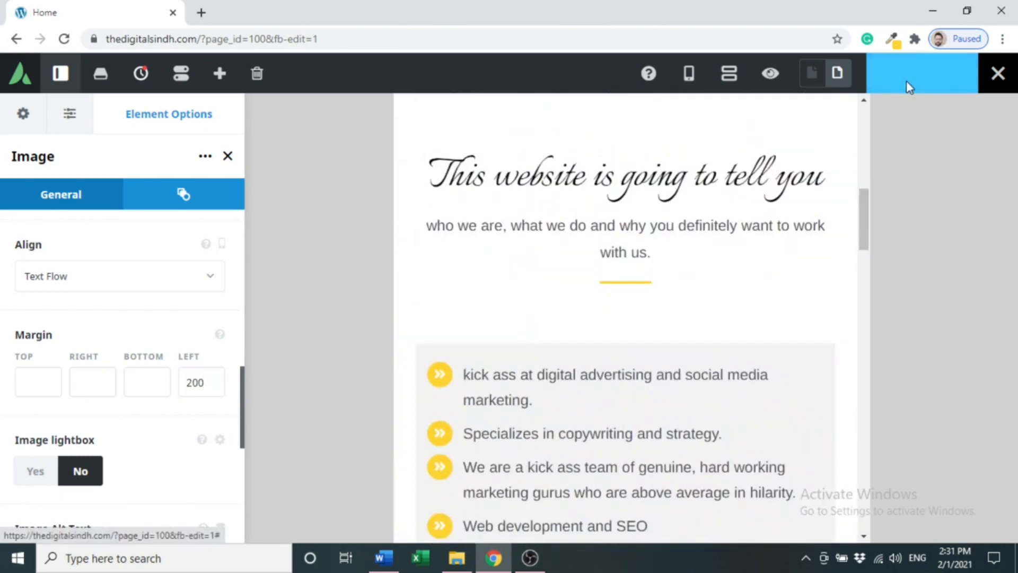
pyautogui.click(690, 79)
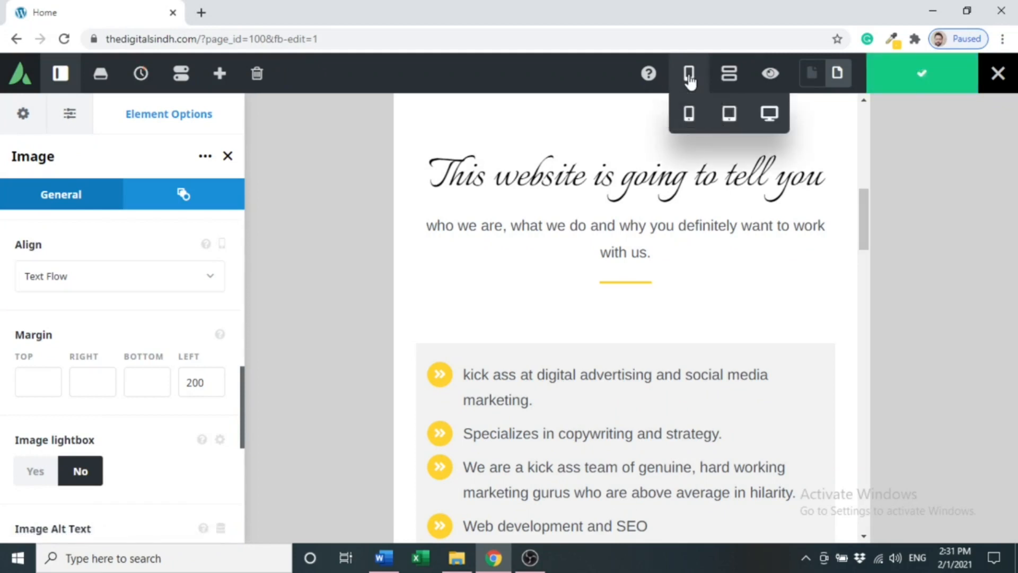
pyautogui.click(767, 112)
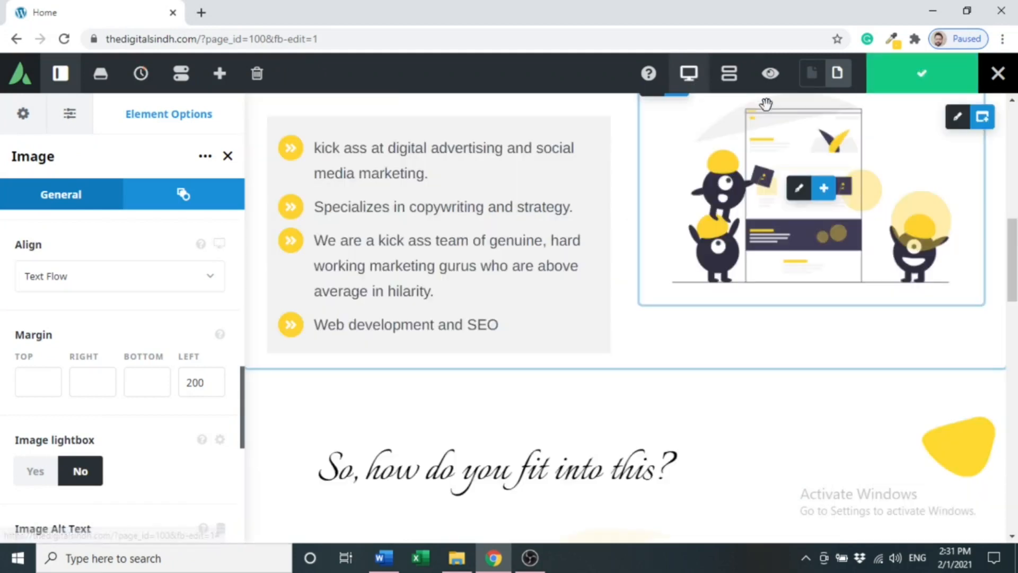
# Step: Check the margin and separator settings in the design options of the "So, how do you fit into this?" title
pyautogui.scroll(-8, 554, 335)
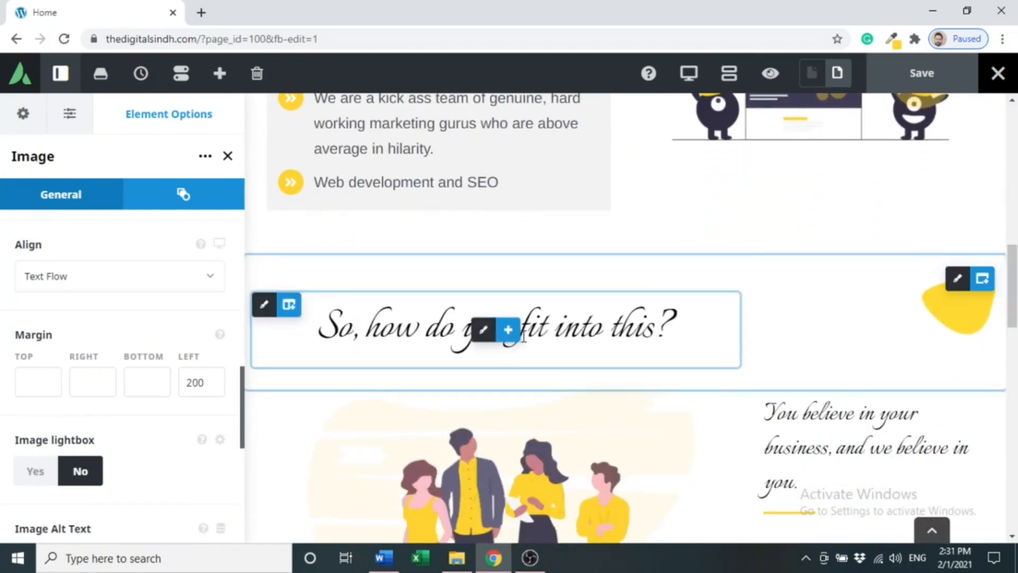
pyautogui.click(483, 330)
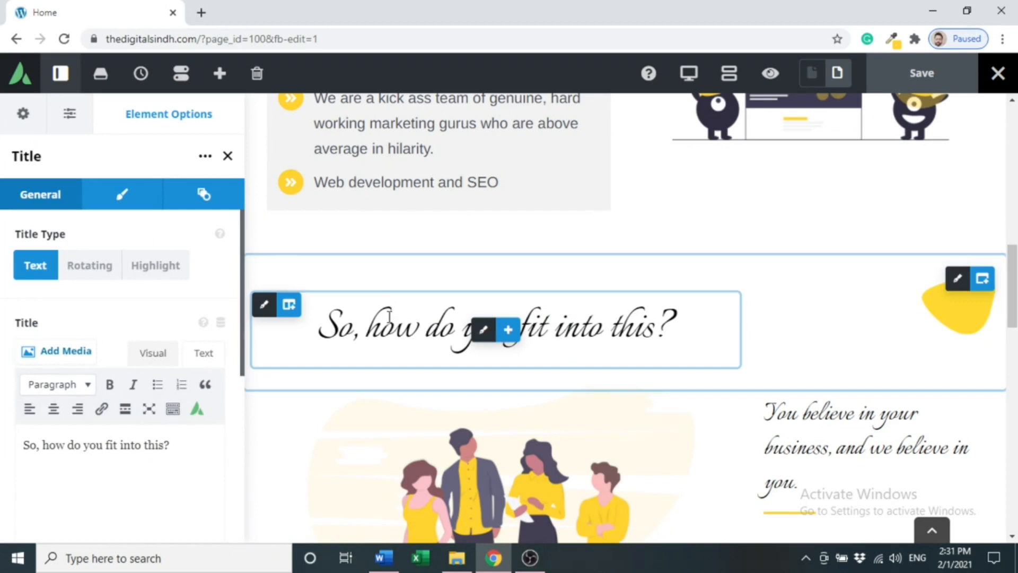
pyautogui.click(123, 195)
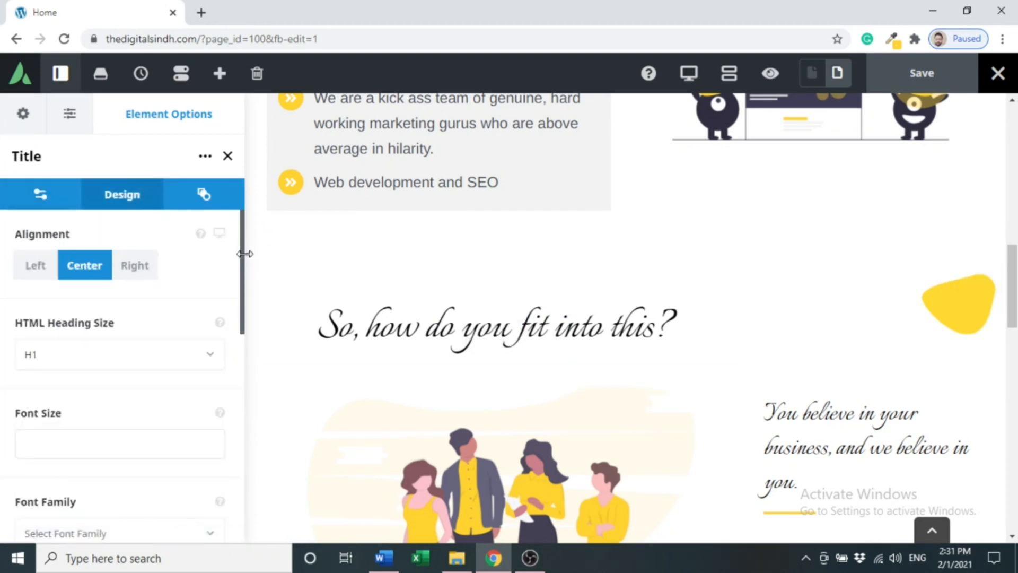
pyautogui.moveTo(243, 262); pyautogui.dragTo(246, 495)
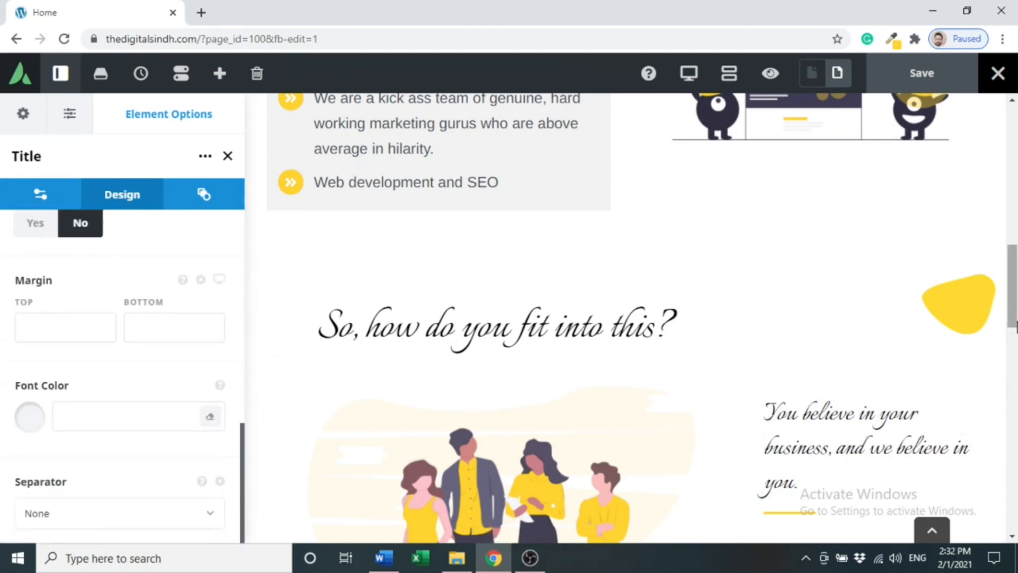
# Step: Set the separator of the "You believe in your business, and we believe in you." title to None and save the page
pyautogui.scroll(-2, 530, 318)
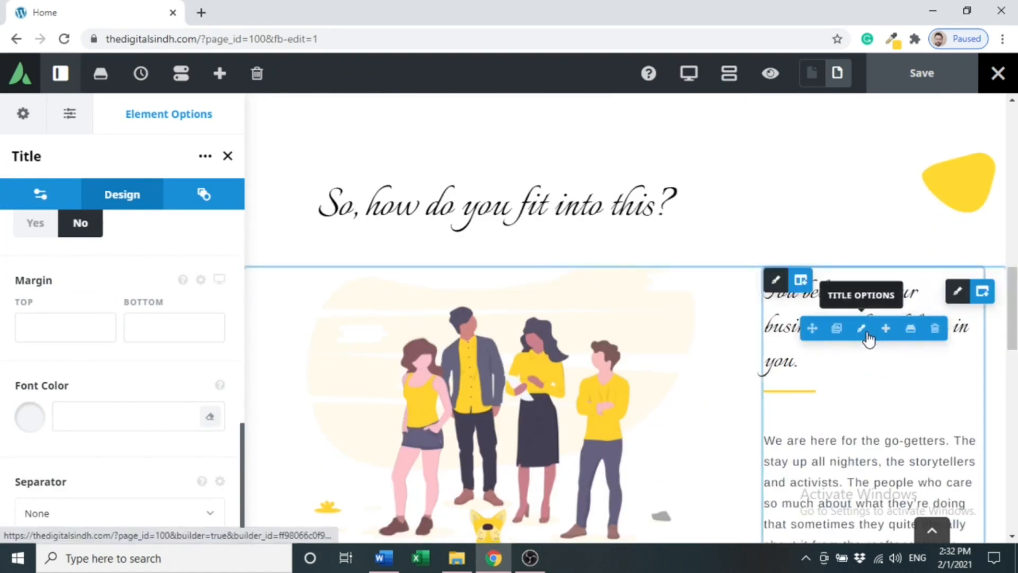
pyautogui.click(865, 332)
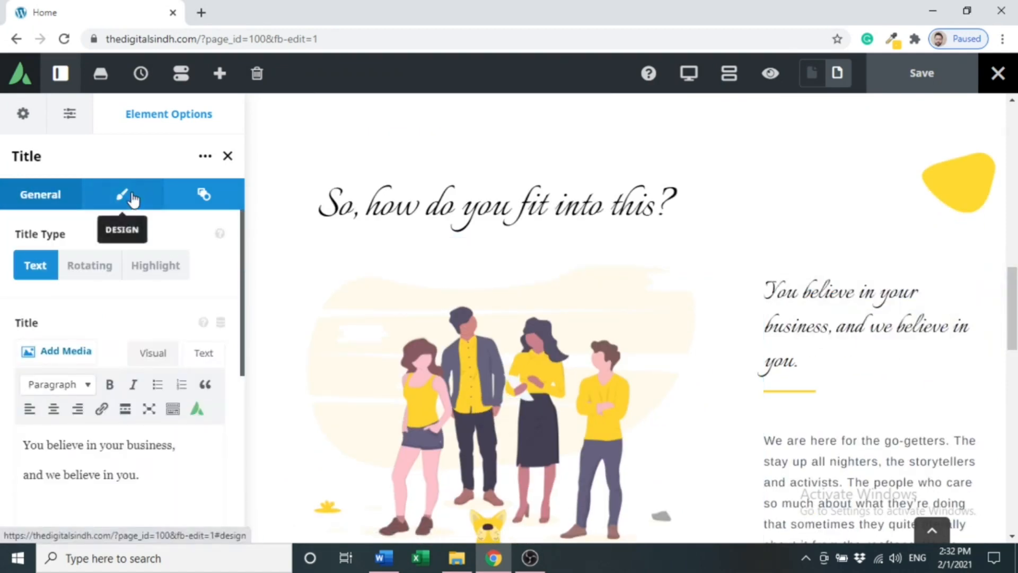
pyautogui.click(122, 195)
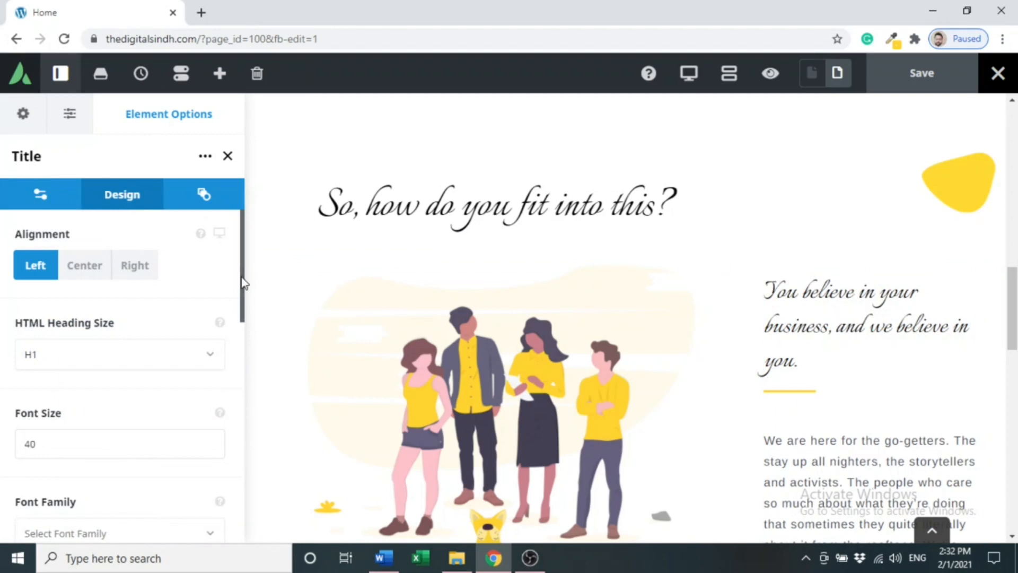
pyautogui.moveTo(240, 280); pyautogui.dragTo(242, 546)
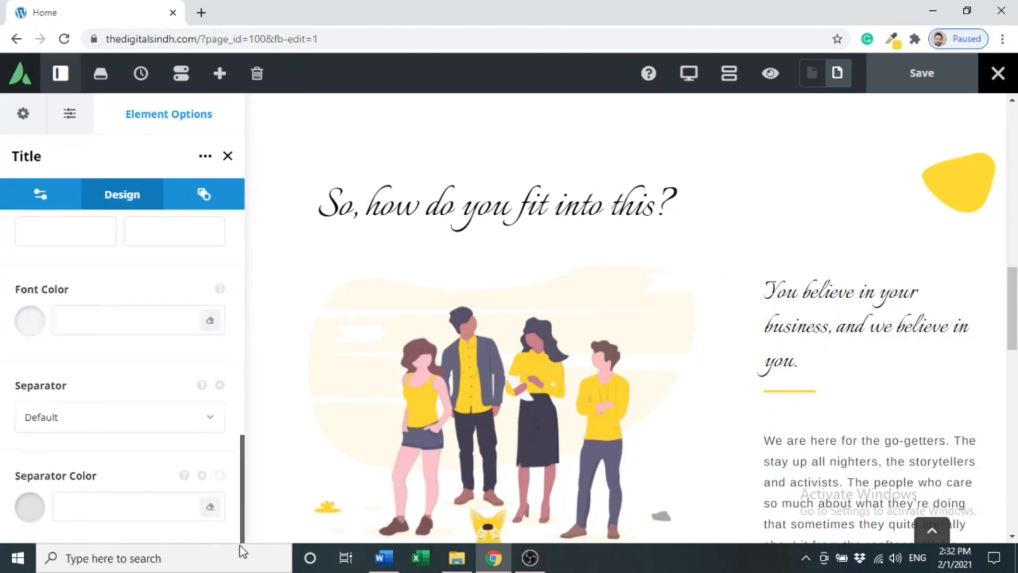
pyautogui.click(181, 426)
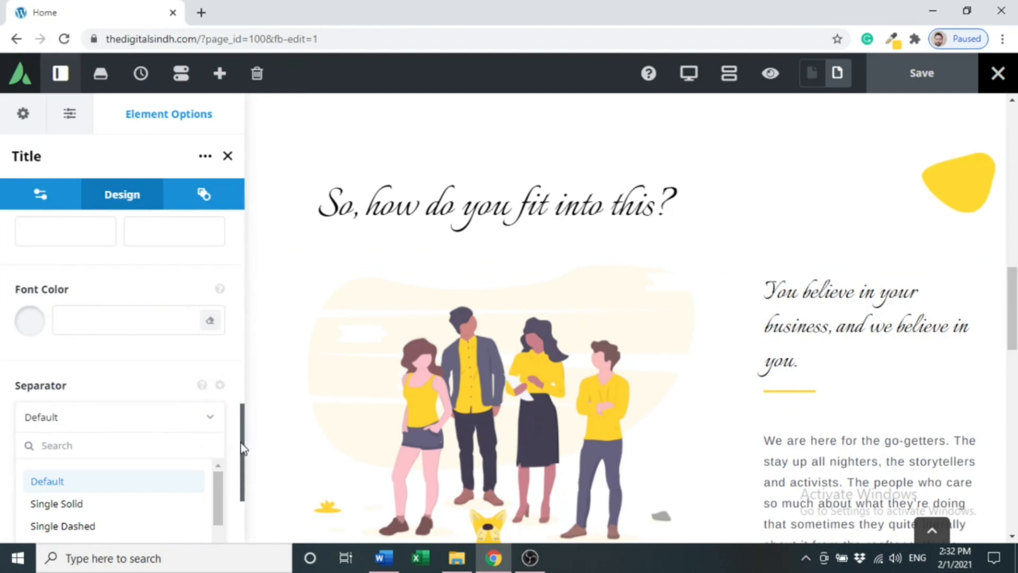
pyautogui.moveTo(242, 443); pyautogui.dragTo(243, 530)
pyautogui.scroll(-3, 219, 344)
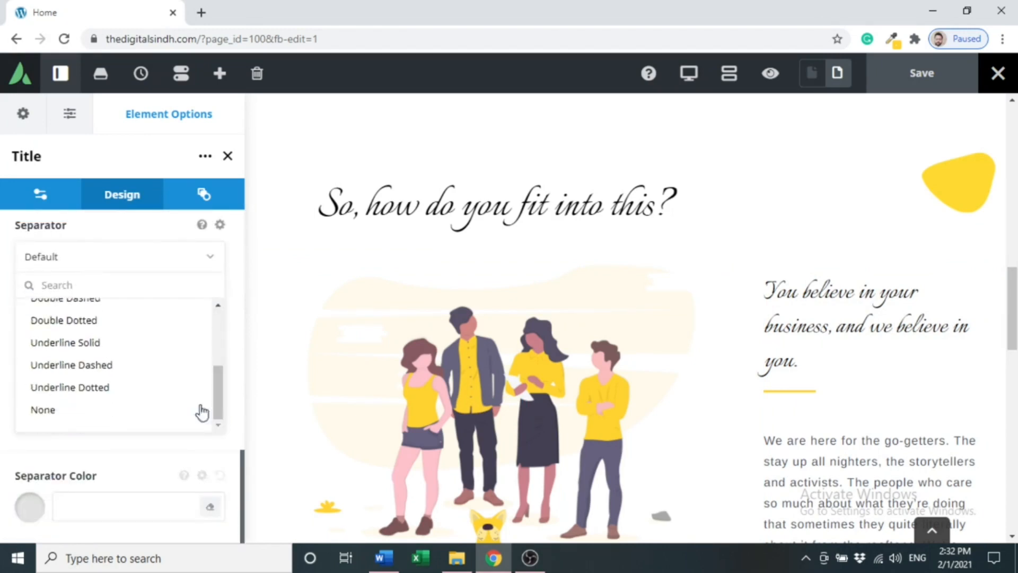
pyautogui.click(171, 412)
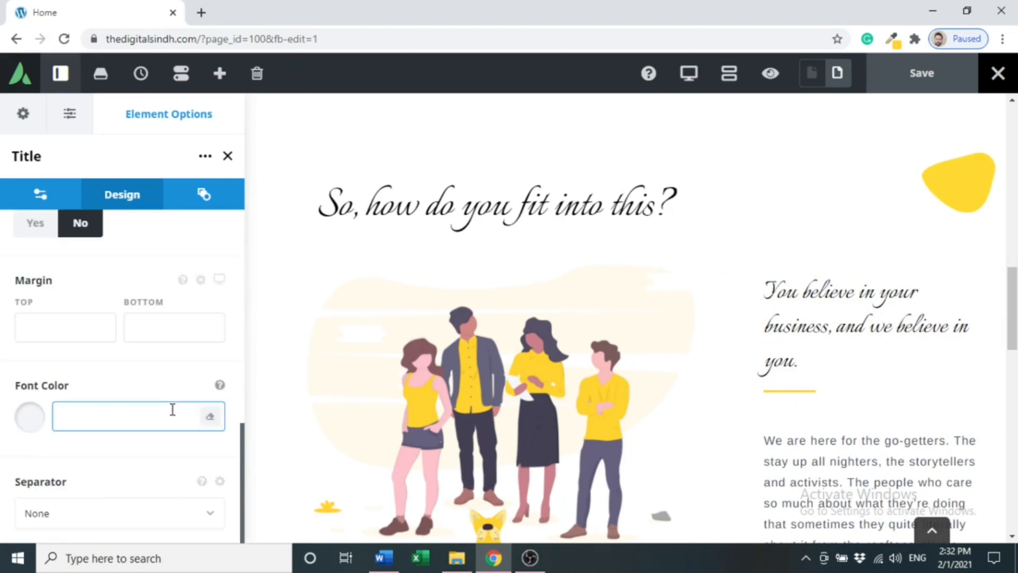
pyautogui.click(921, 74)
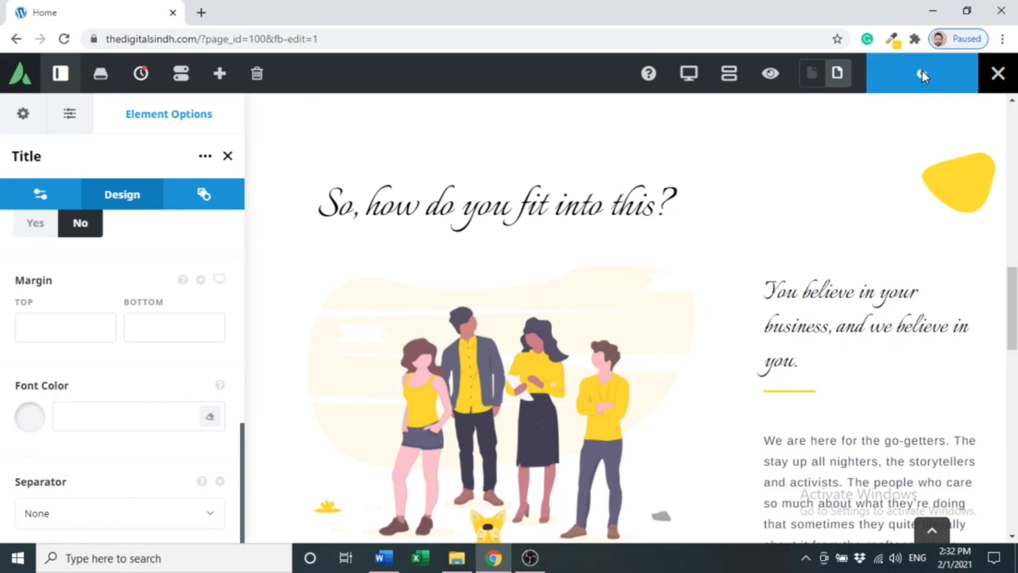